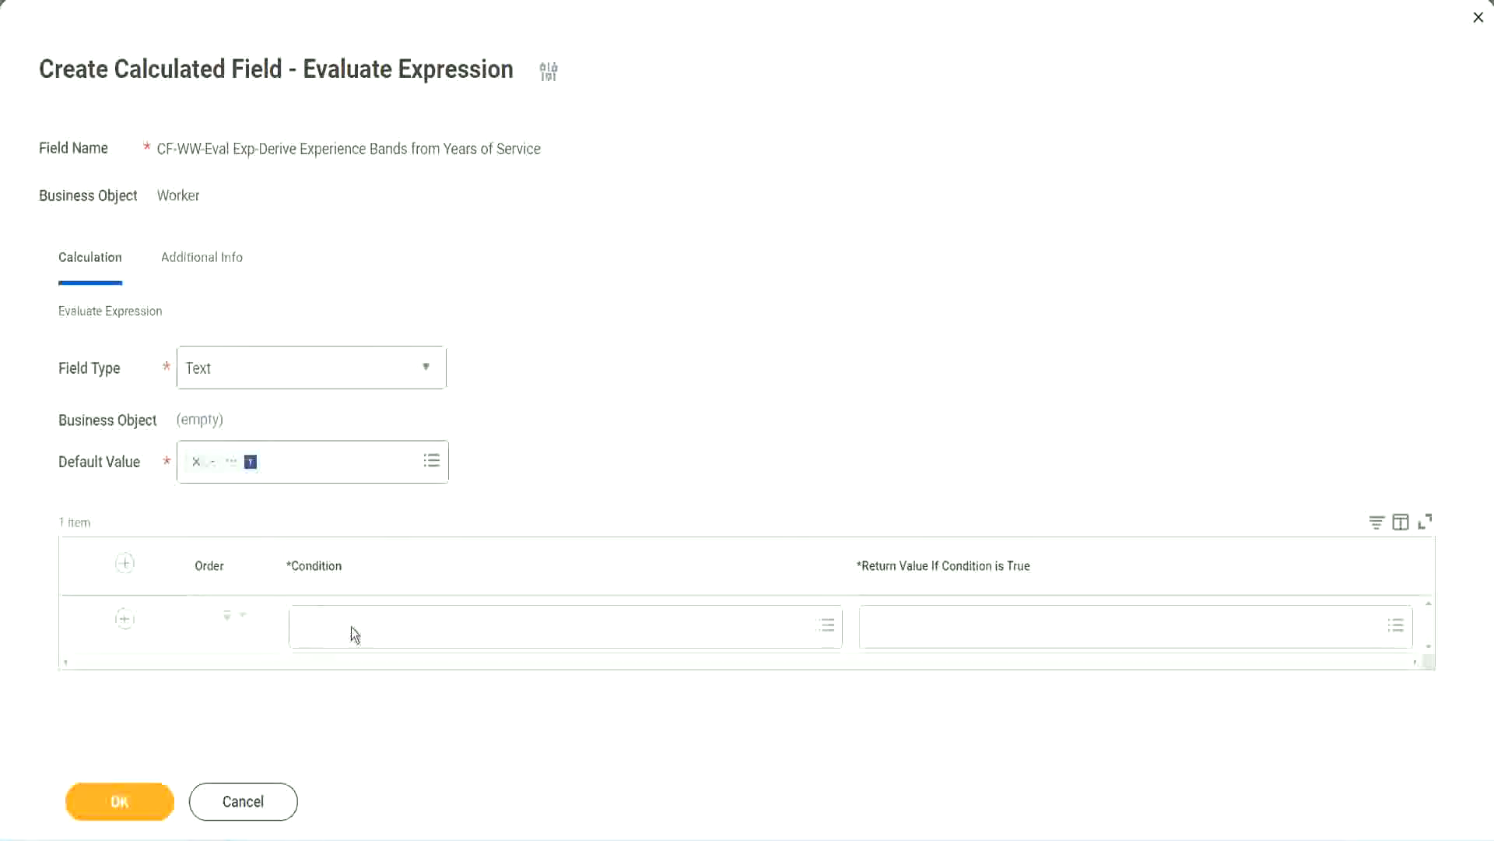
Switch to Notepad++ and copy the Field 1 name, CF-WW-TF-Length of Service between 0 and 7 years
click(352, 627)
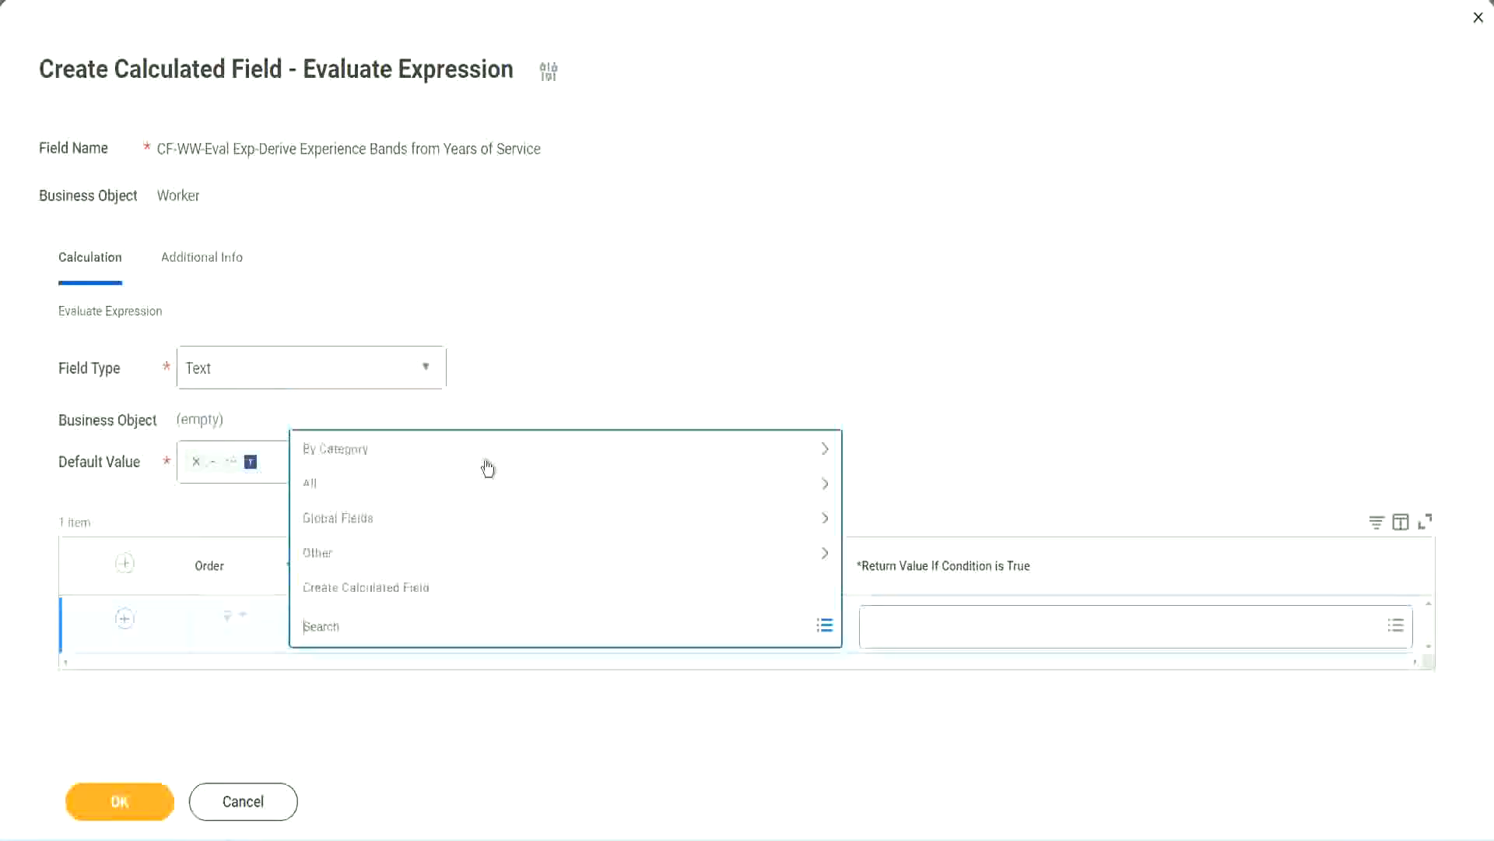
click(571, 347)
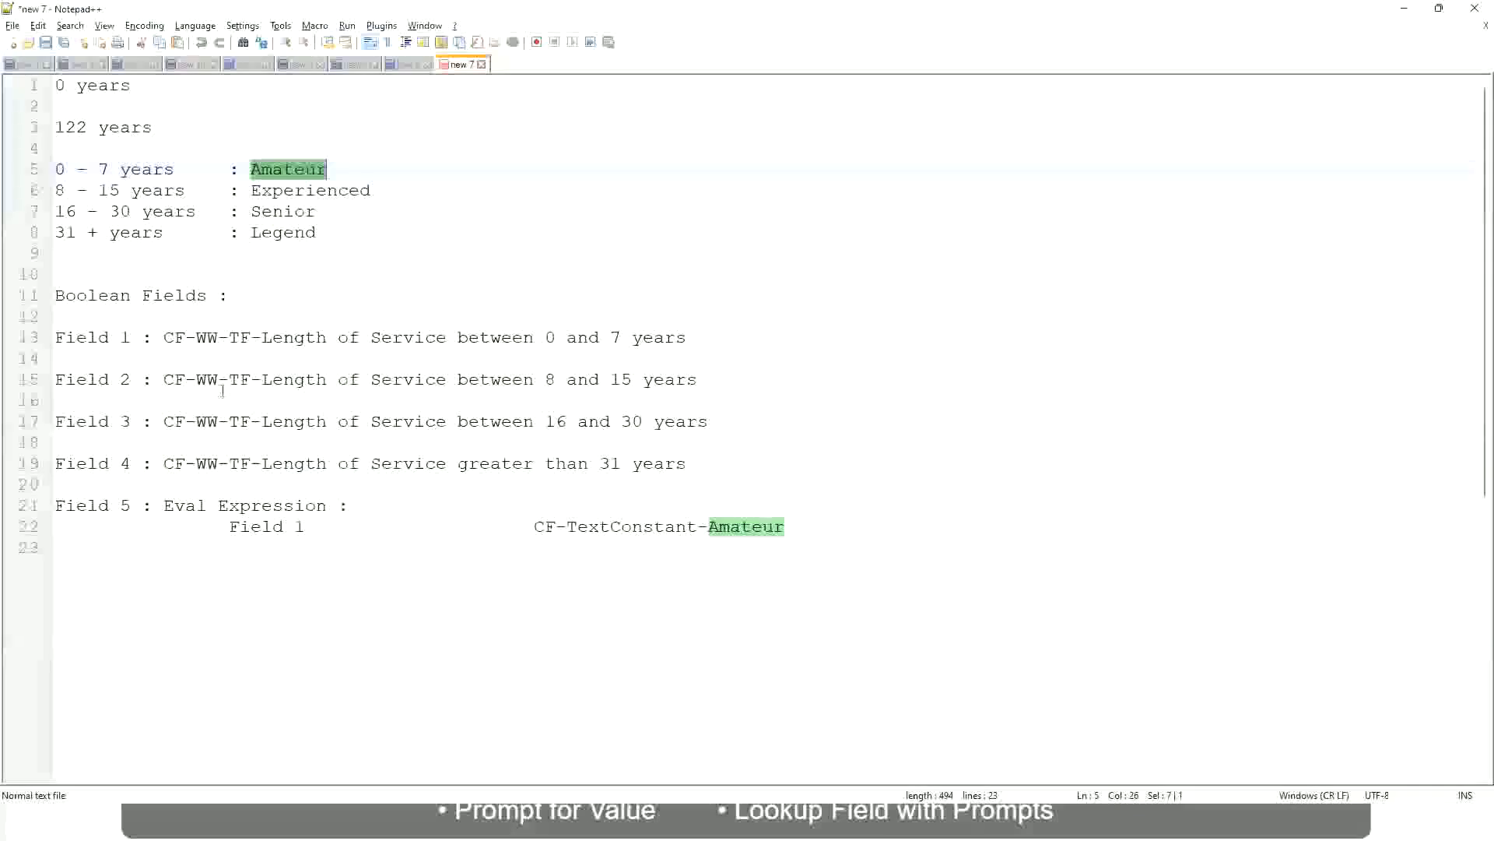
double_click(168, 340)
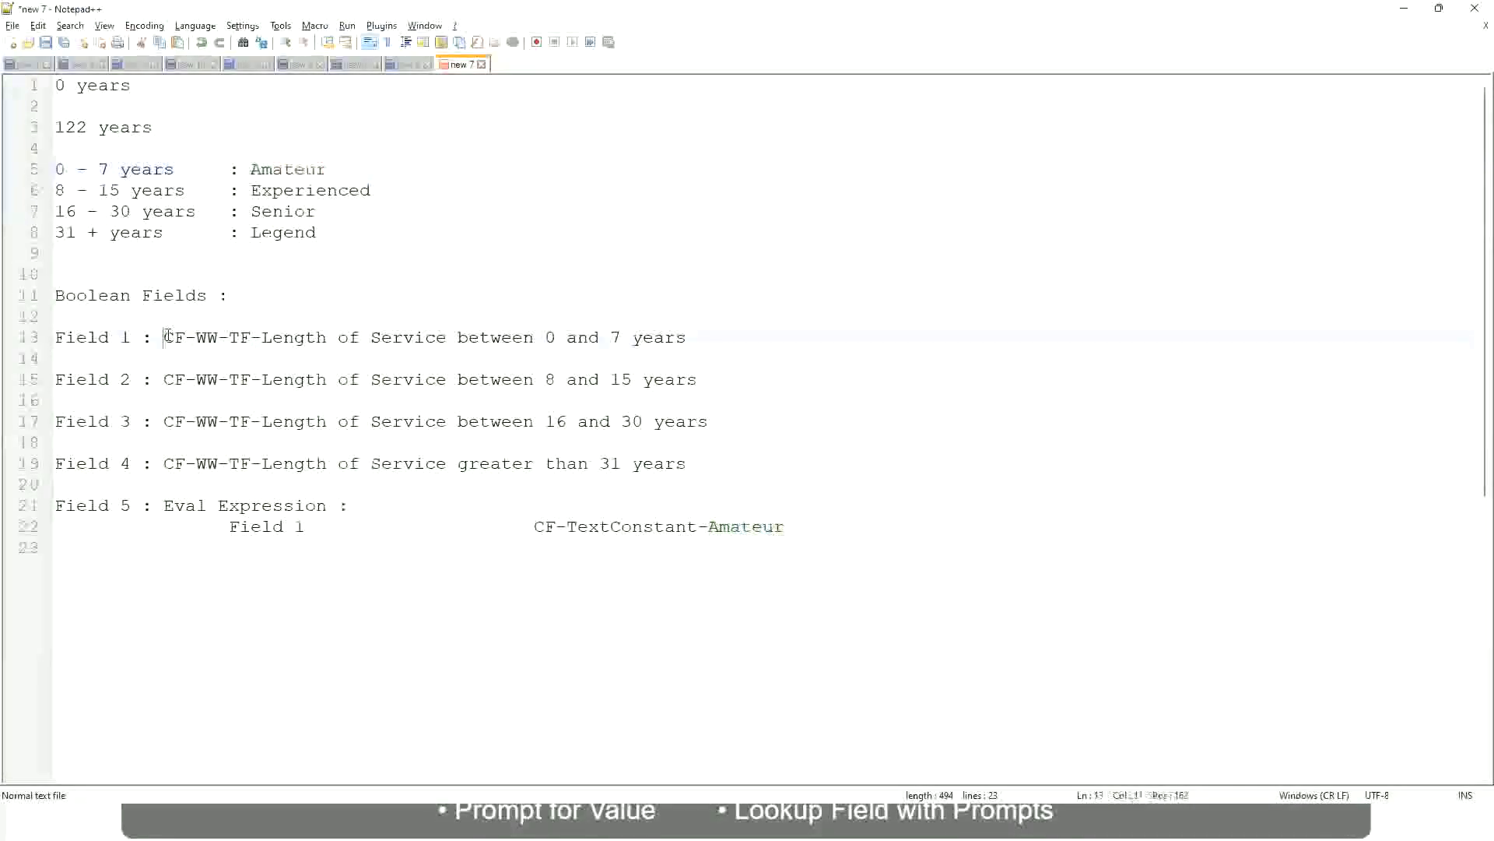
drag(258, 340, 688, 343)
key(ctrl+c)
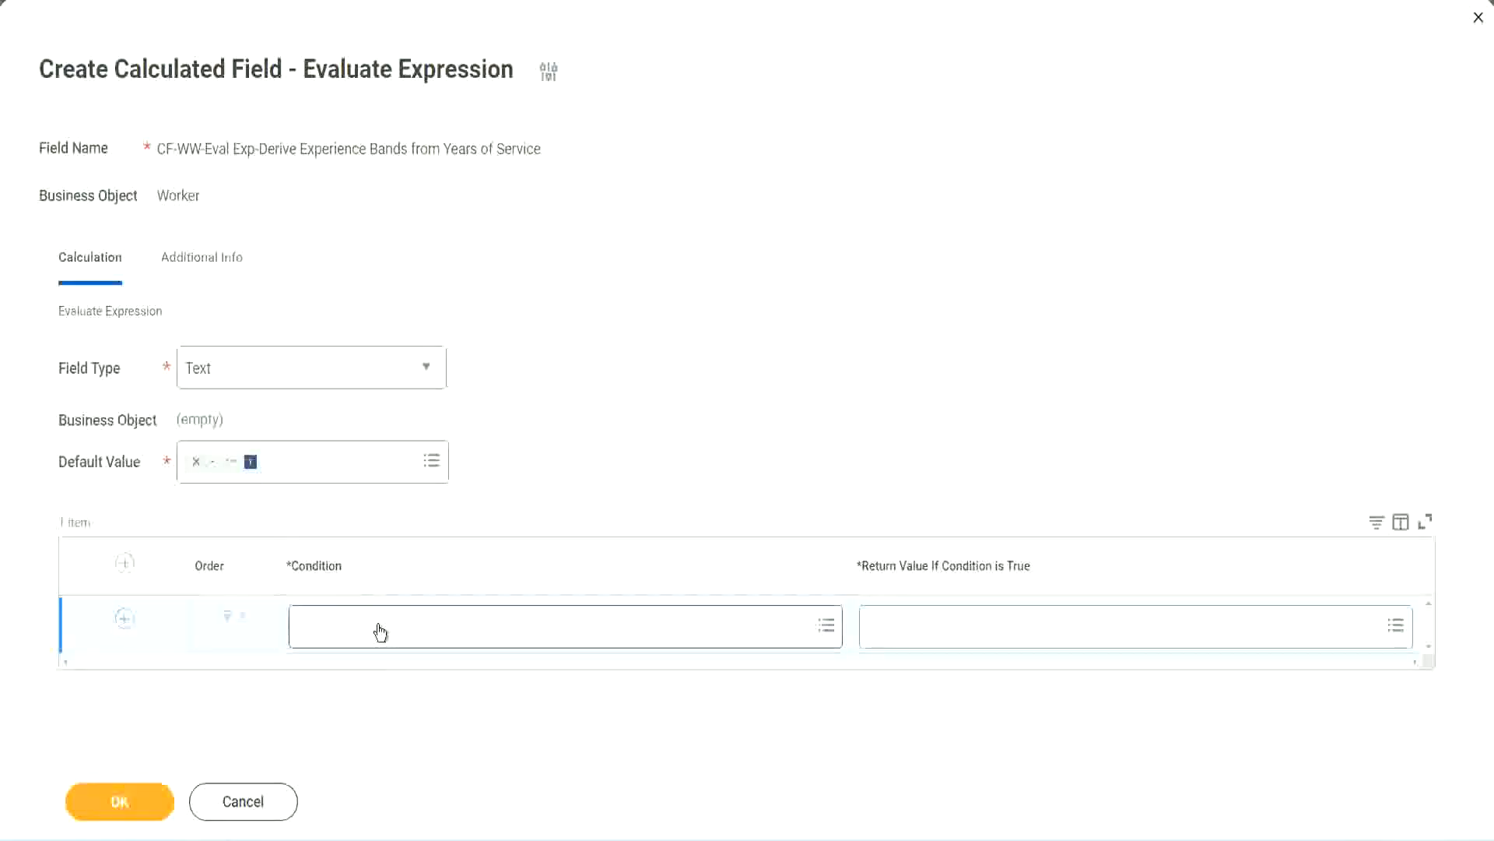
Back in the Workday calculated field, set the first row's condition to CF-WW-TF-Length of Service between 0 and 7 years
click(380, 632)
key(ctrl+v)
key(Return)
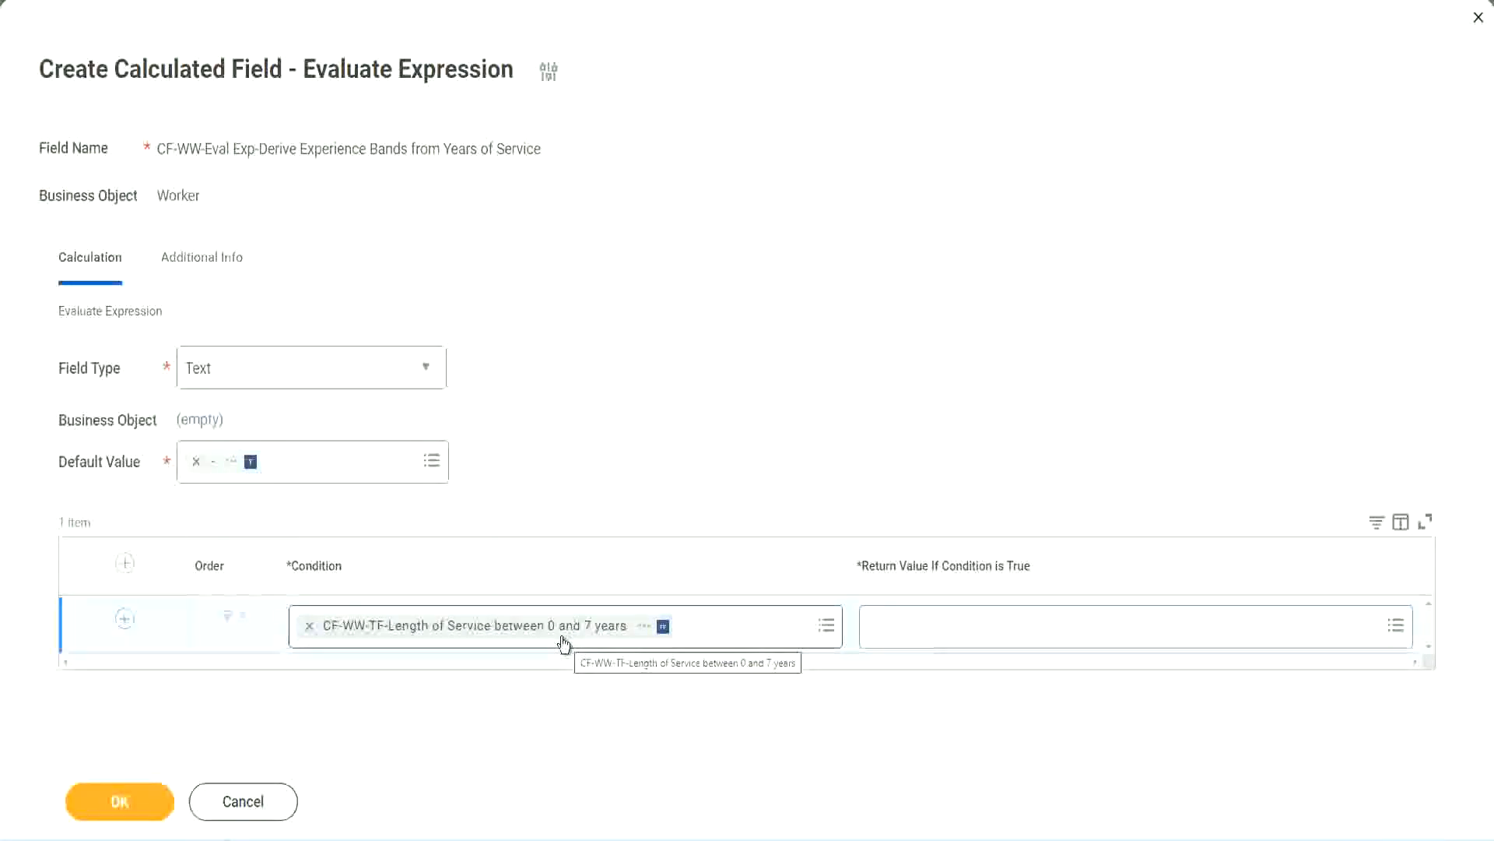
click(972, 638)
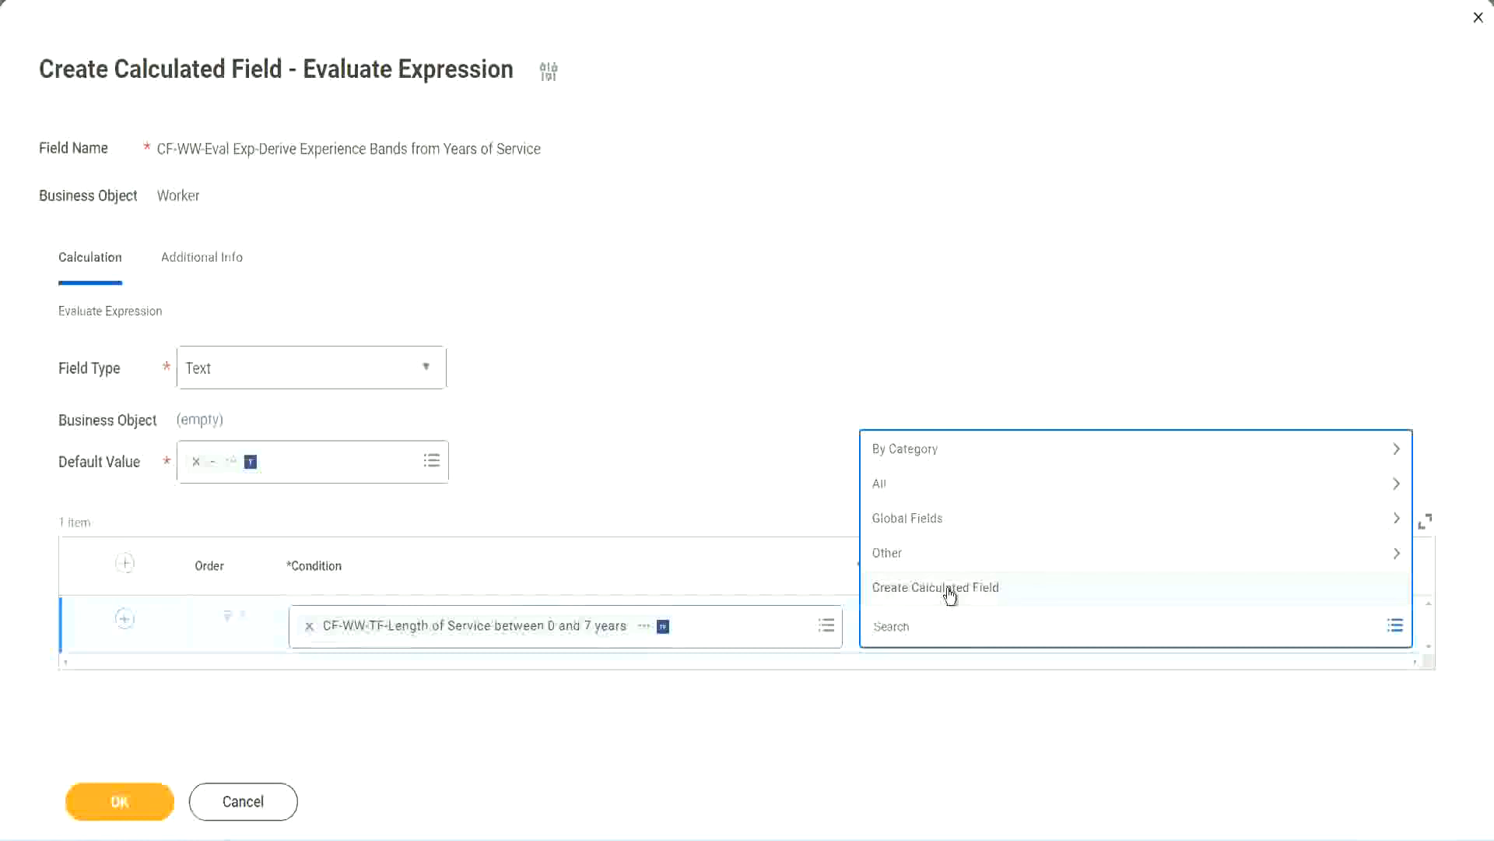
click(866, 387)
click(901, 631)
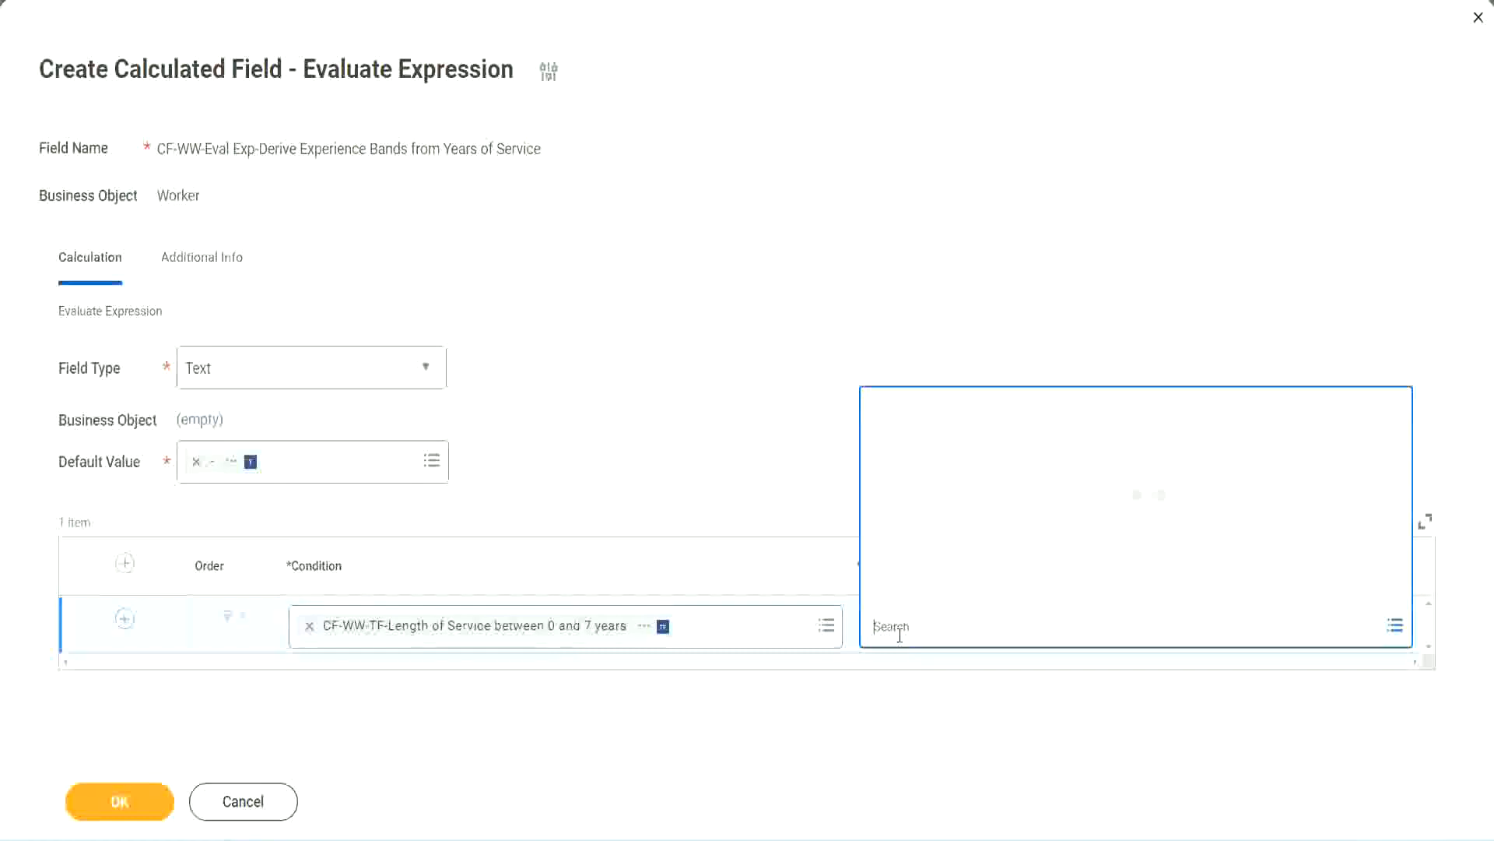
text(Amaterue)
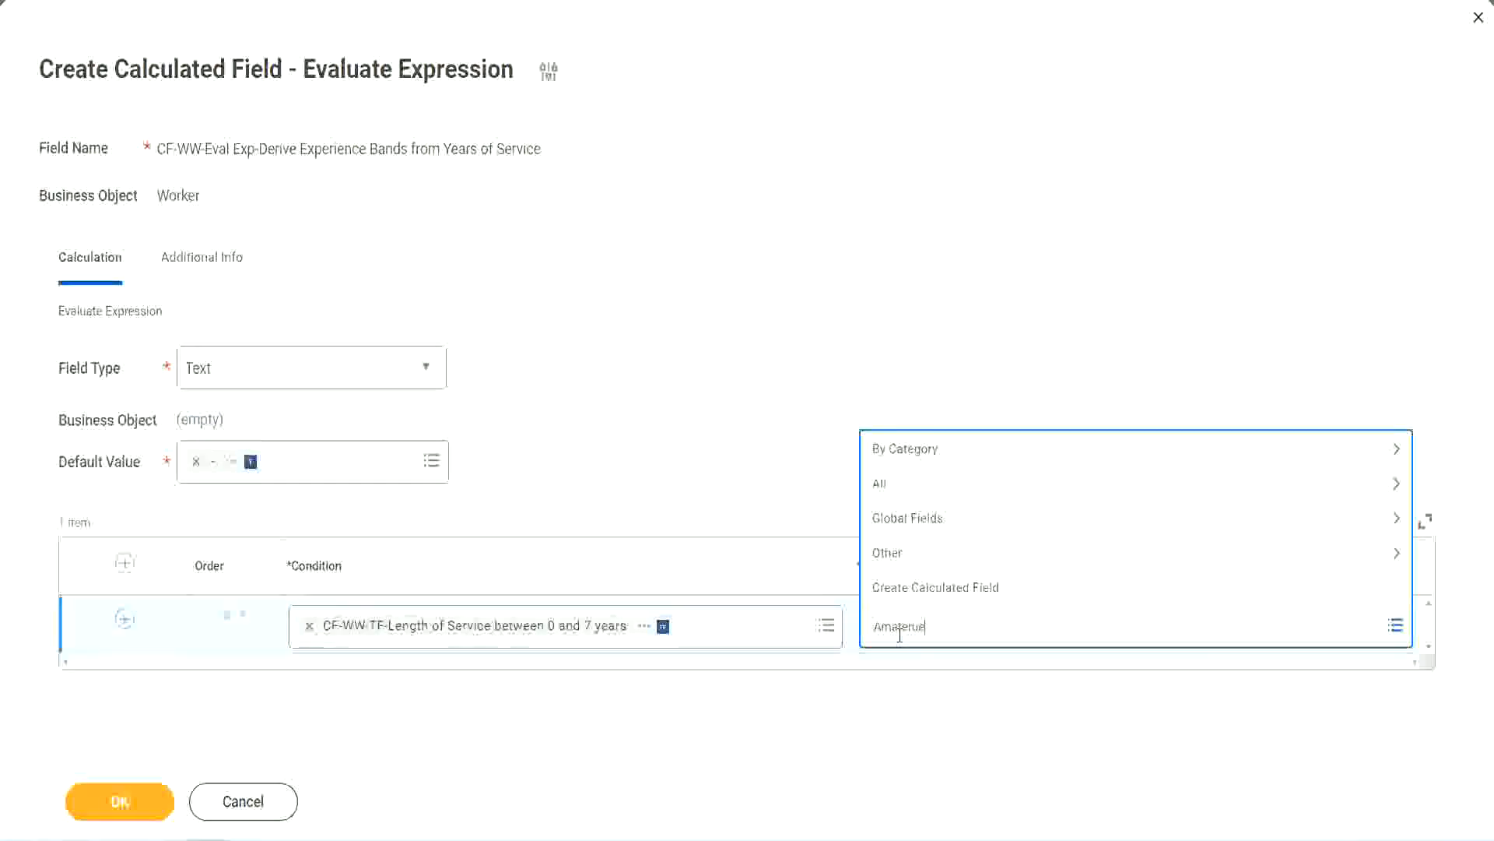
click(755, 455)
click(942, 642)
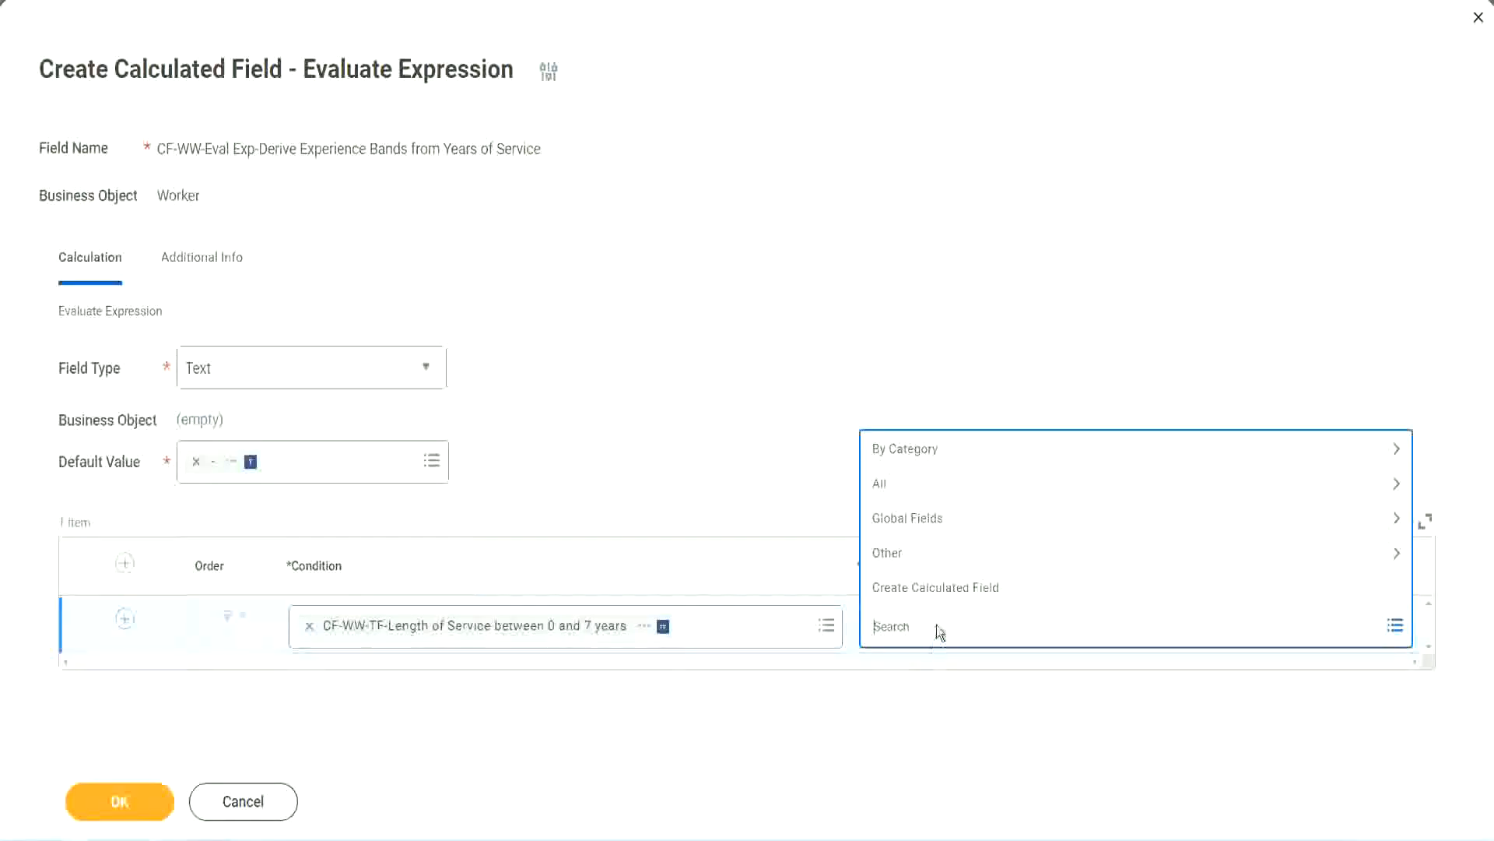
click(753, 451)
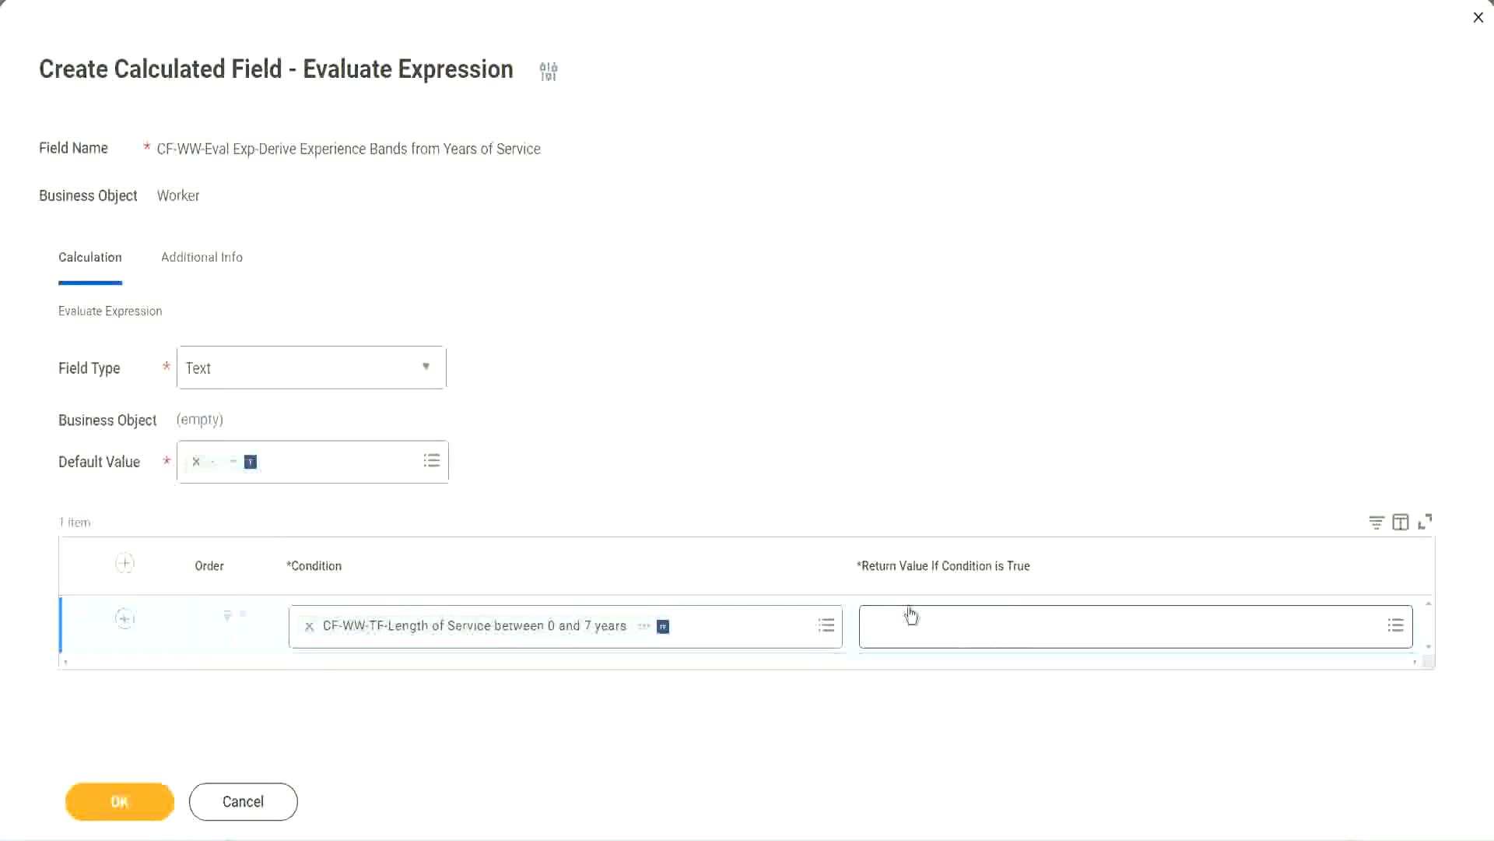
Create a new calculated field for the first row's return value and name it CF-WW-TC-Amateur
click(969, 625)
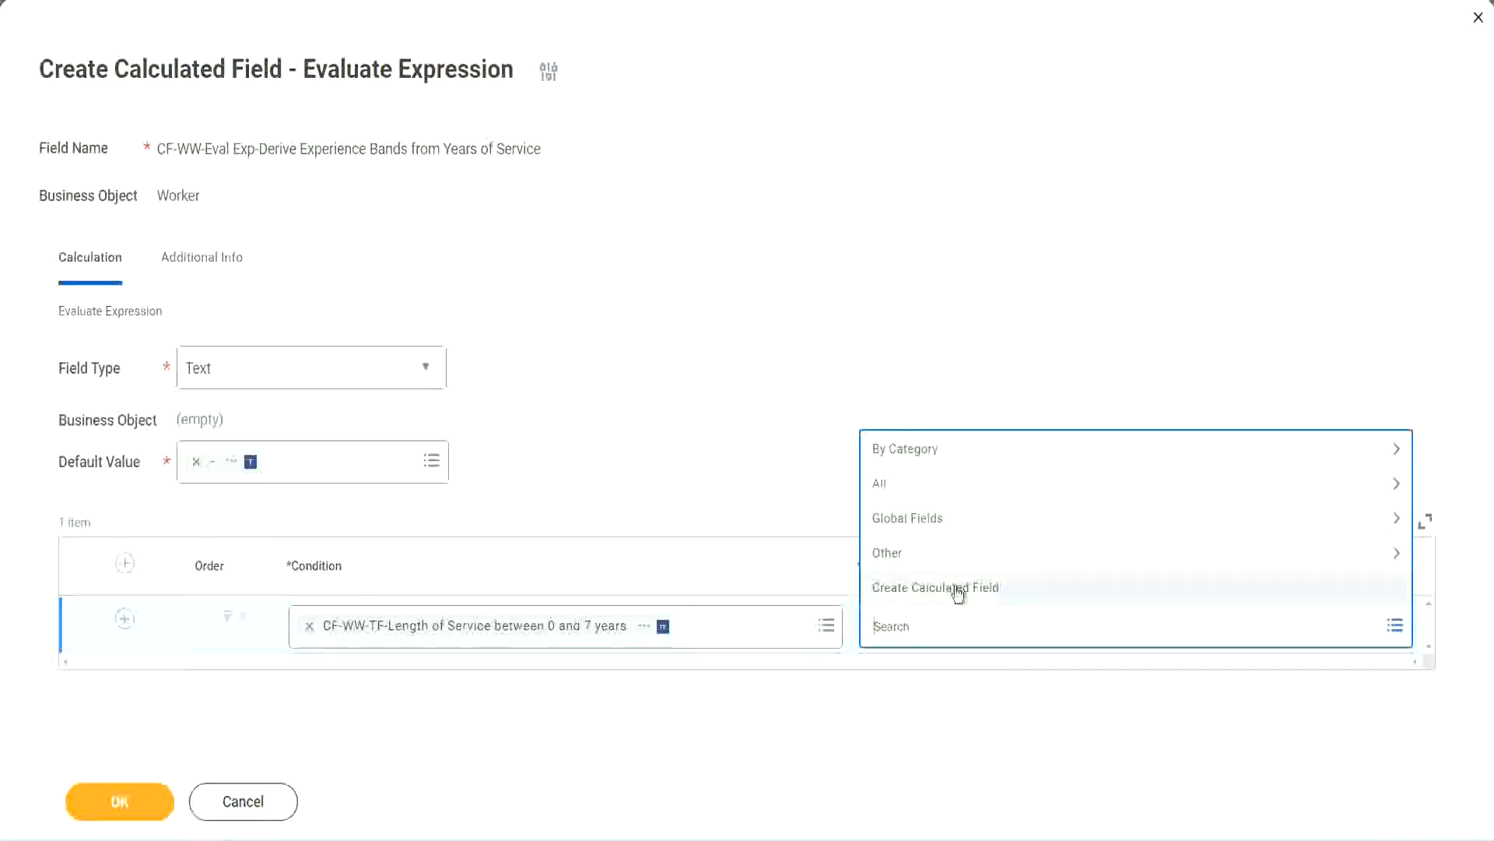
click(958, 592)
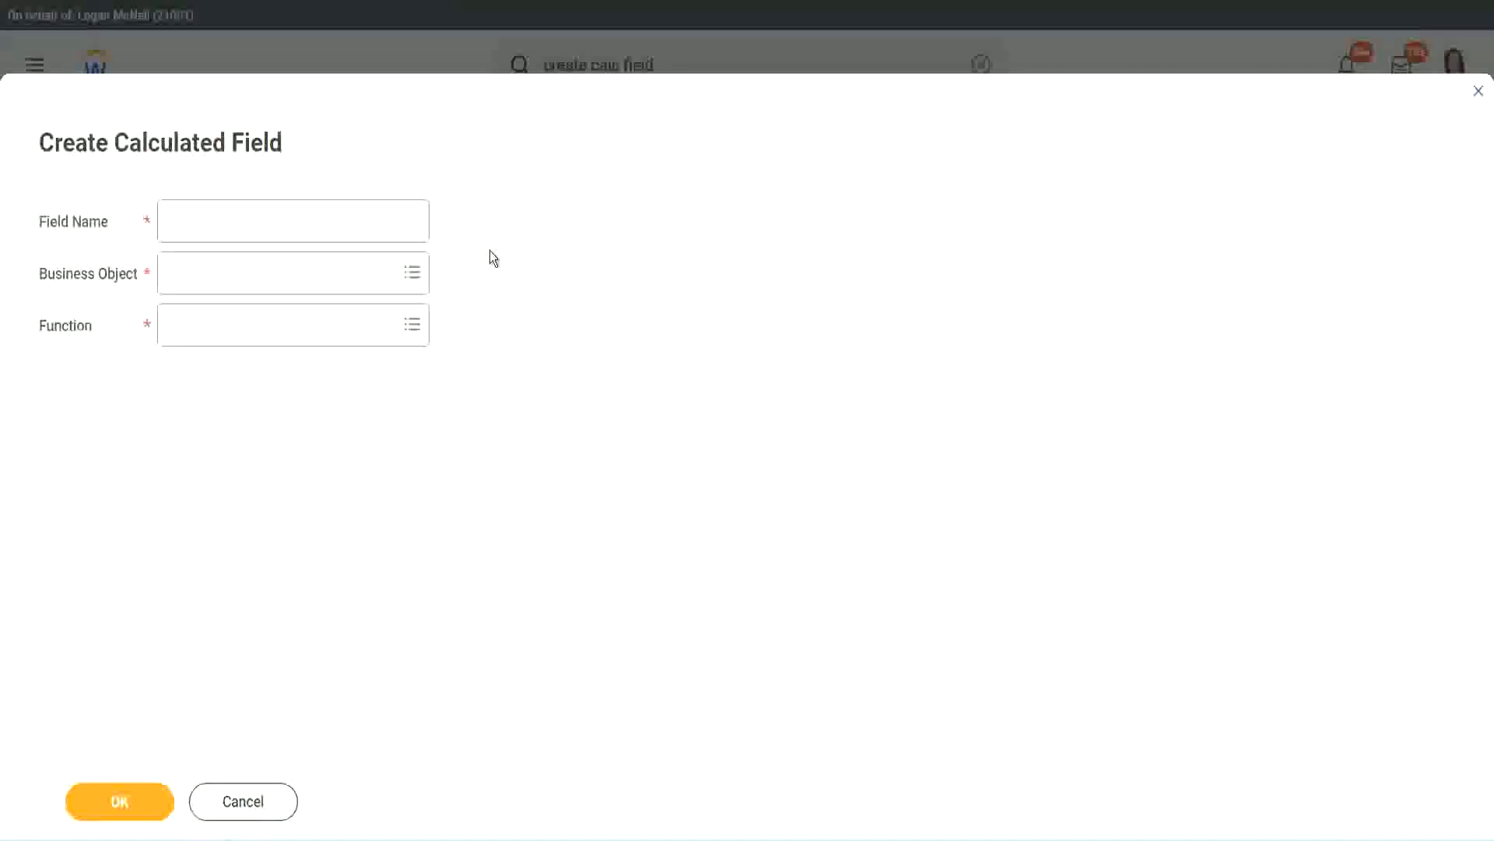
click(182, 222)
text(CF)
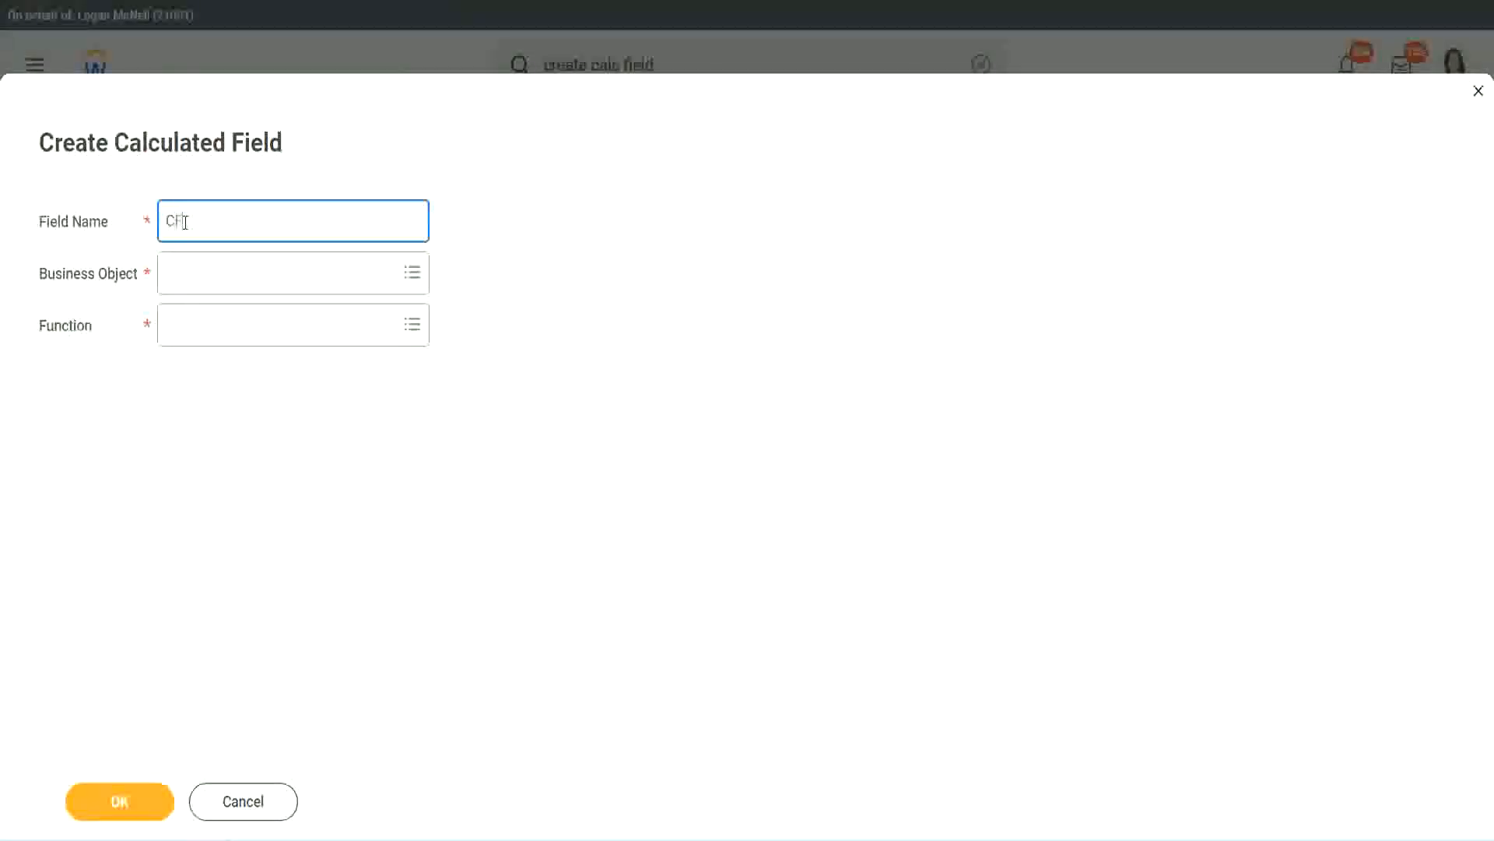
text(_TC)
text(-Am)
text(ateur)
click(187, 221)
text(WW)
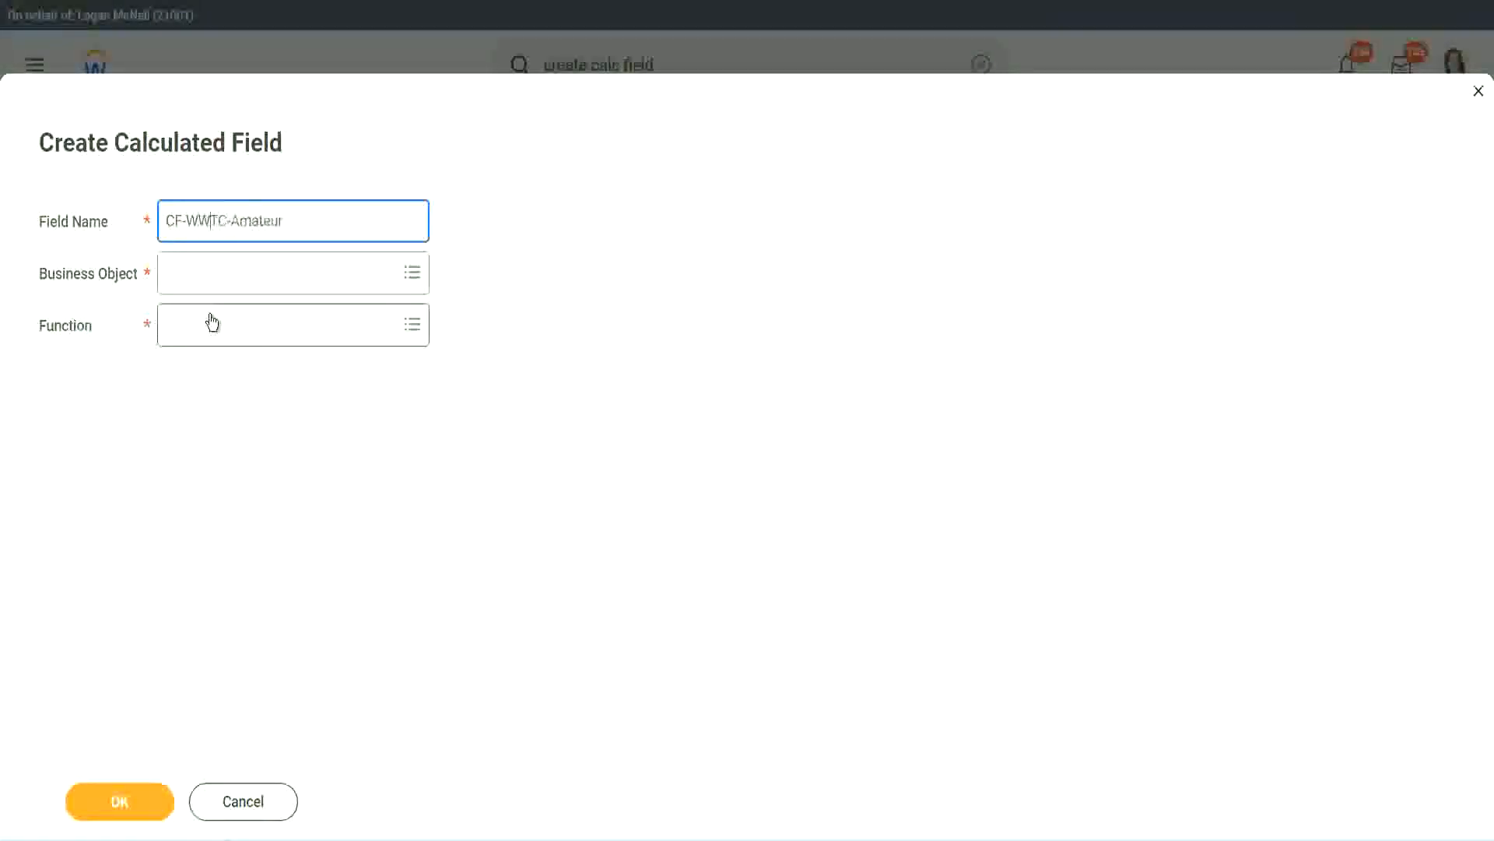
text(-)
click(211, 274)
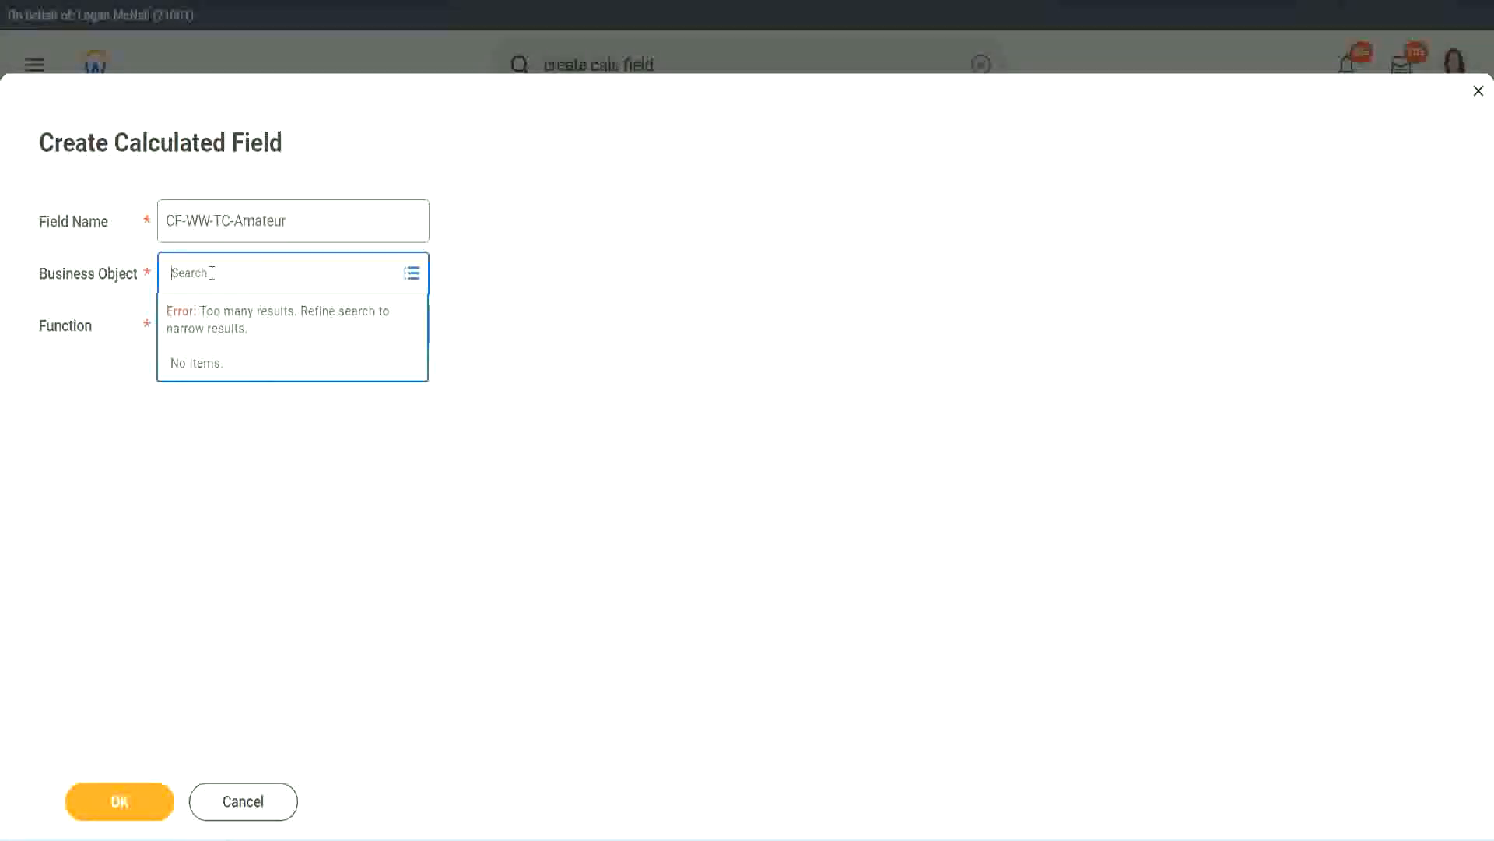
text(worker)
key(BackSpace)
key(BackSpace)
key(BackSpace)
key(BackSpace)
key(BackSpace)
key(BackSpace)
Set the new field's business object to Global
text(global)
key(Return)
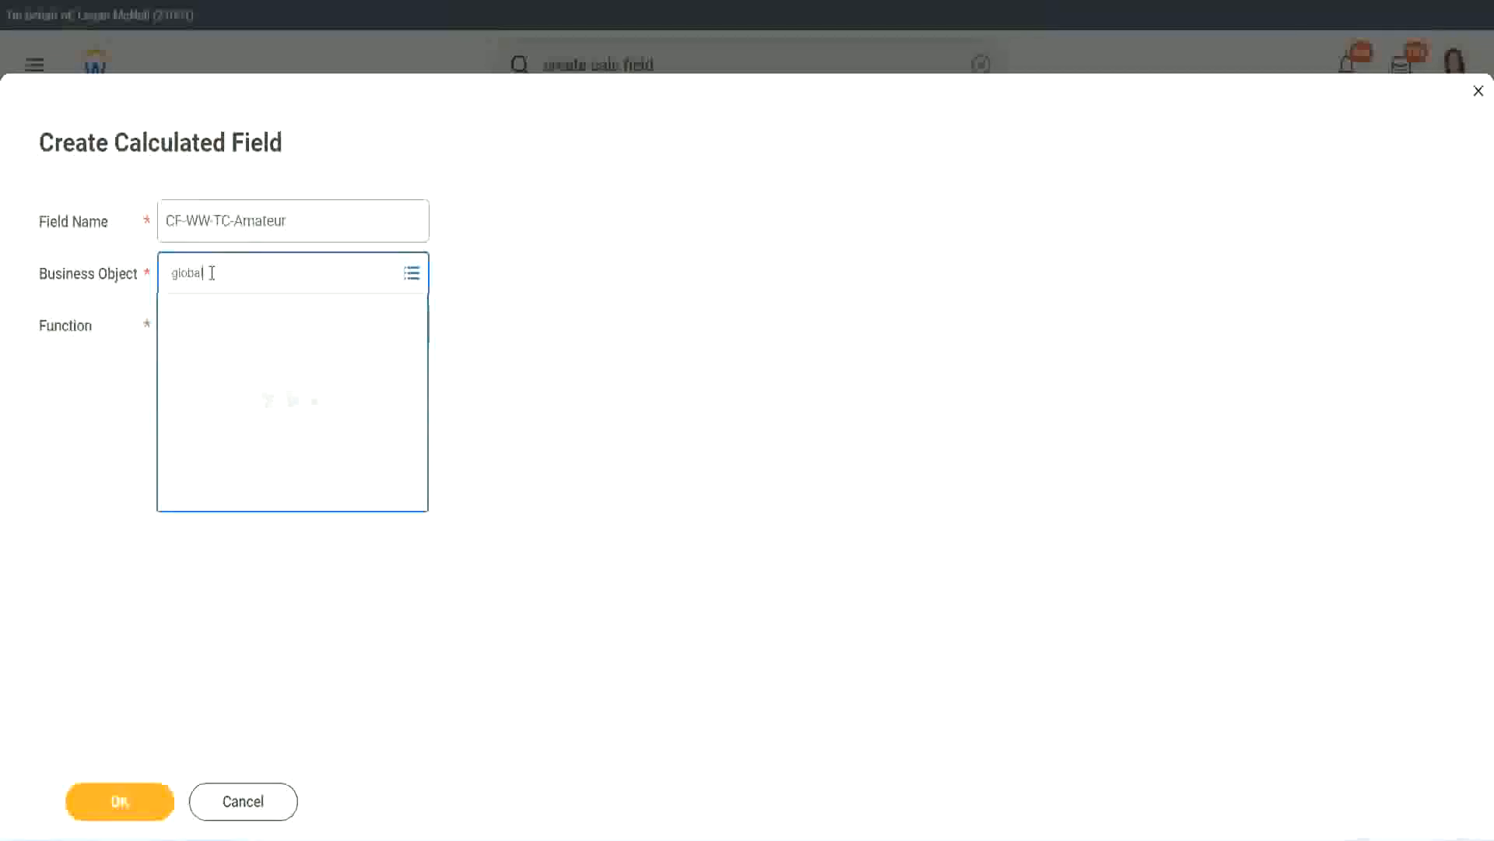
click(237, 362)
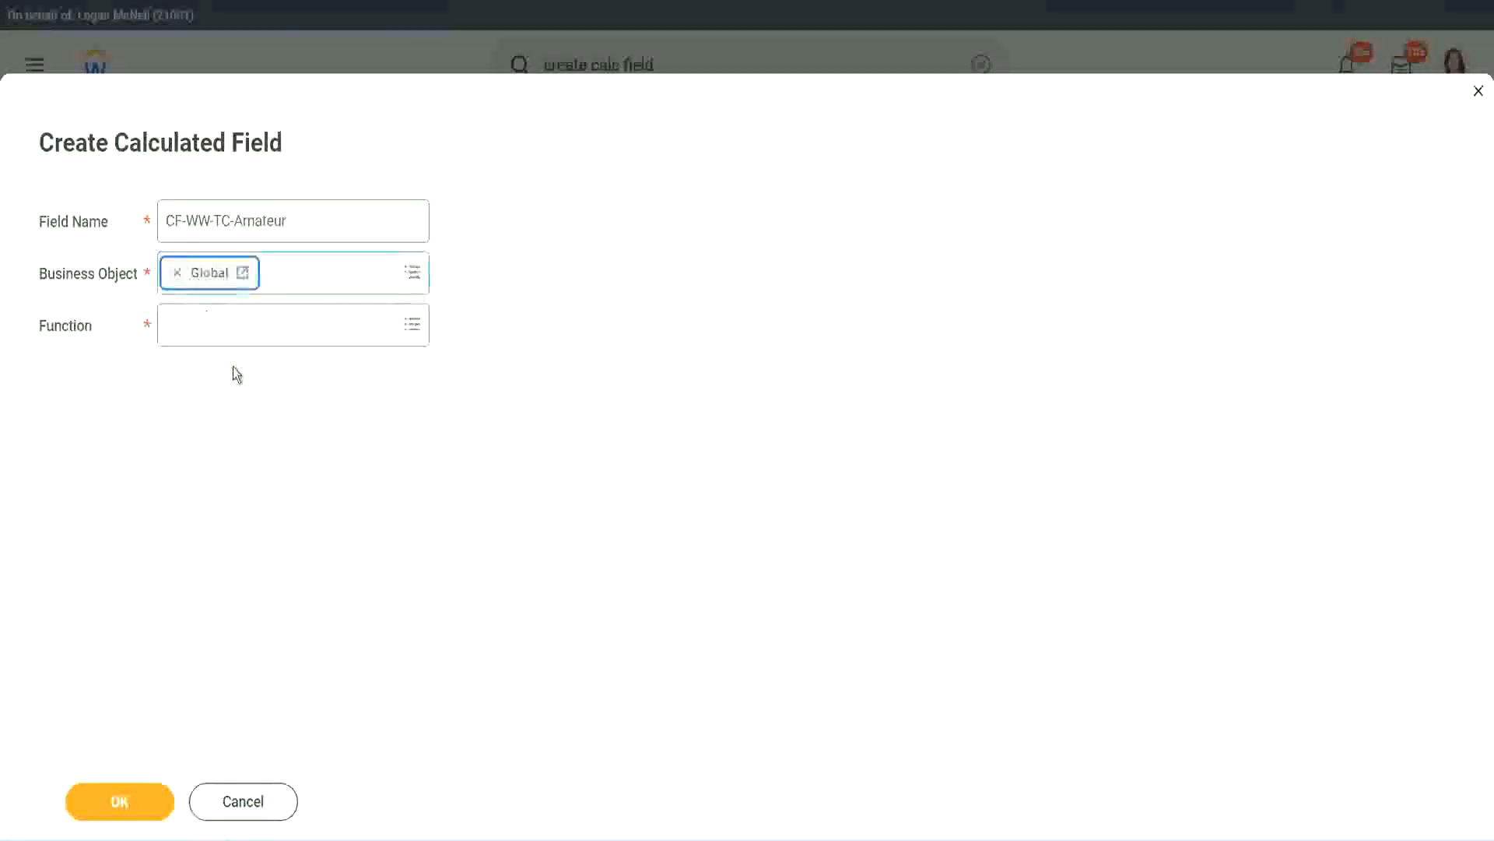
triple_click(293, 221)
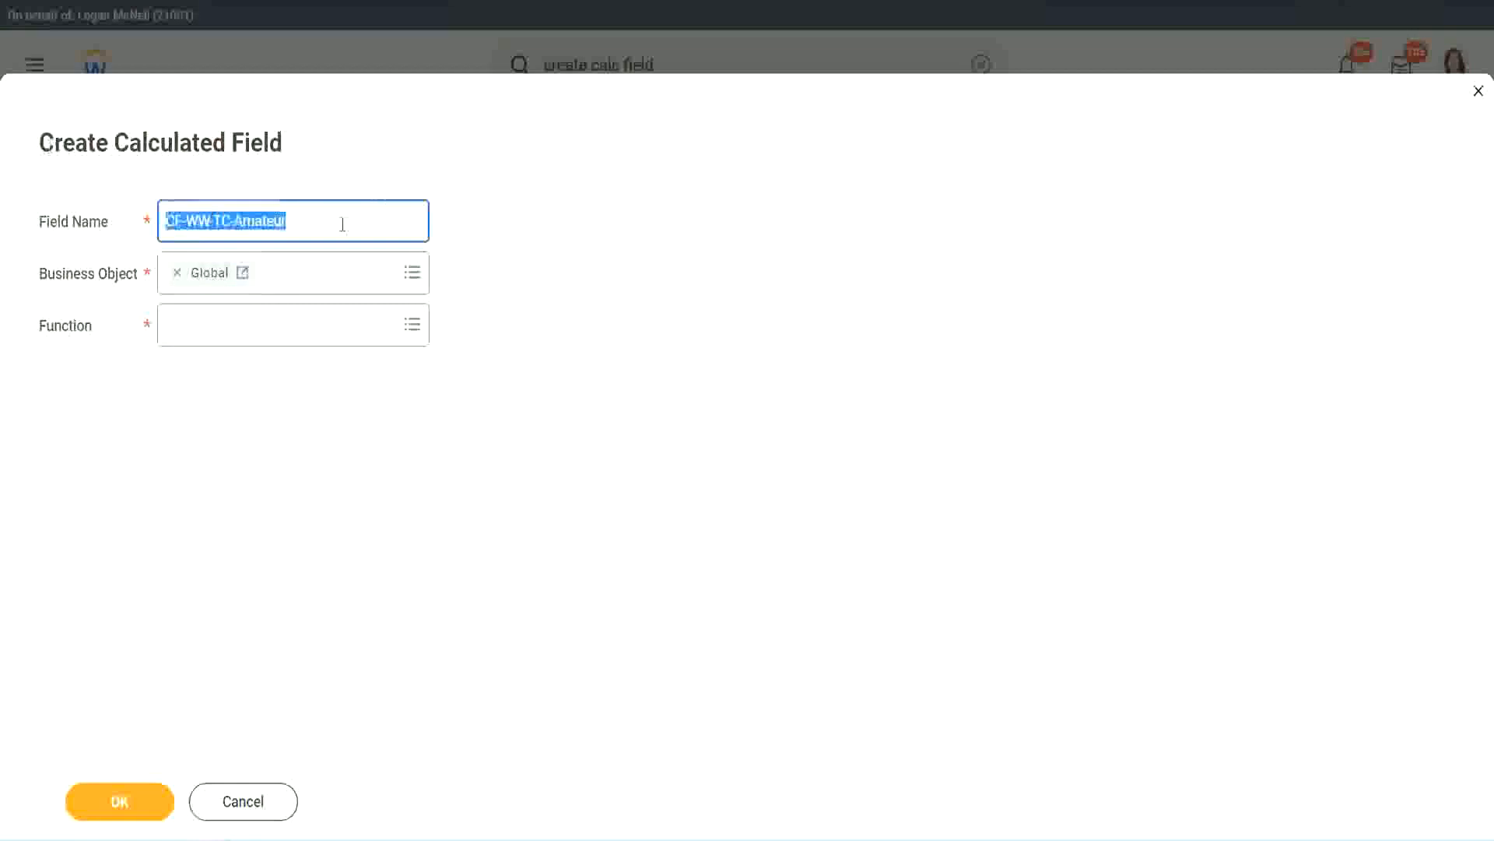
click(334, 225)
double_click(293, 218)
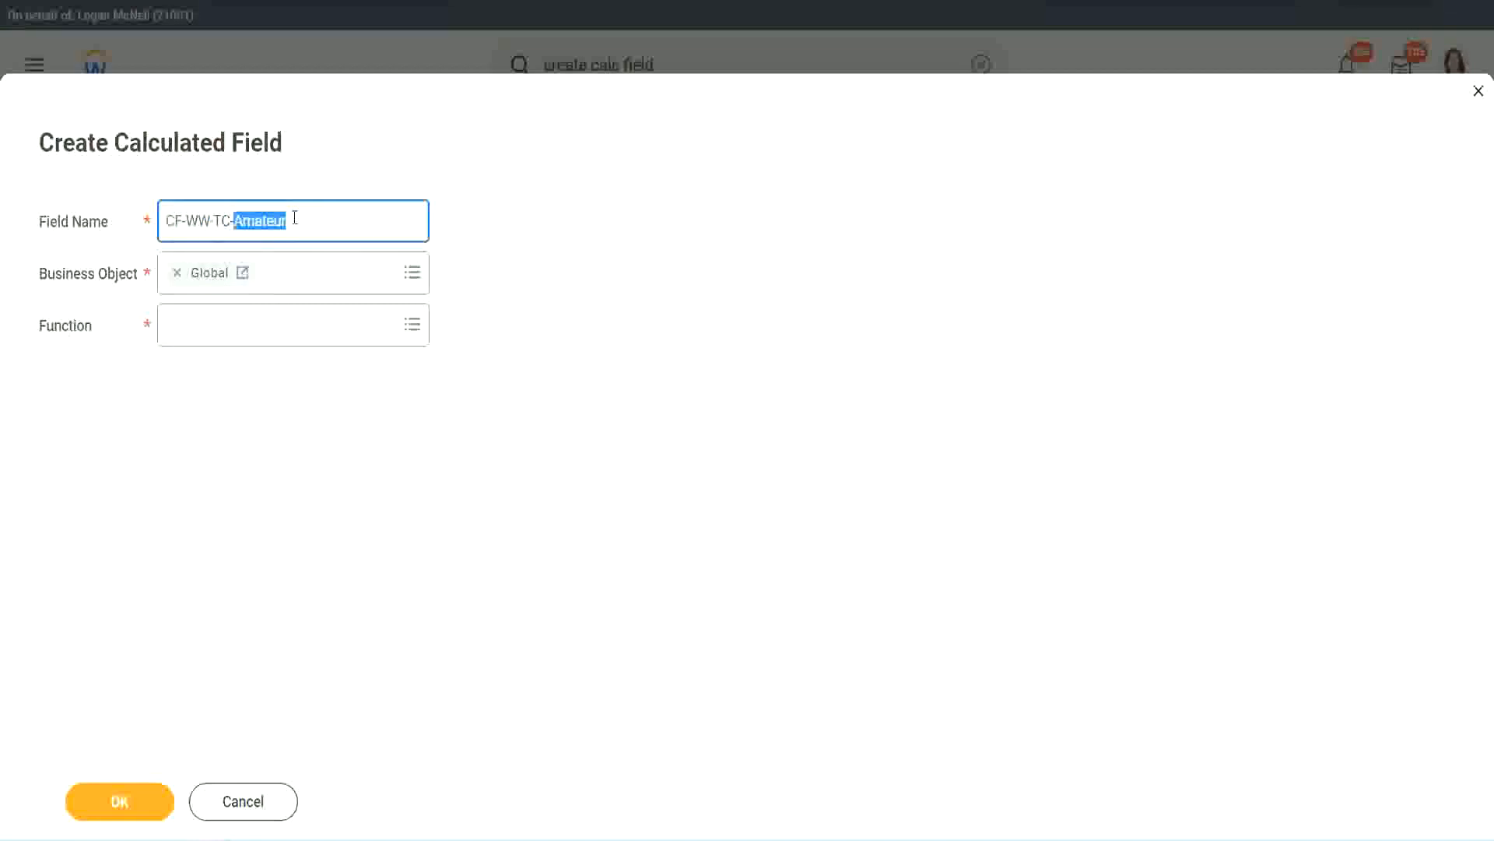
click(310, 218)
double_click(279, 223)
Choose Text Constant as the function and continue to the field's calculation settings
click(206, 324)
text(text const)
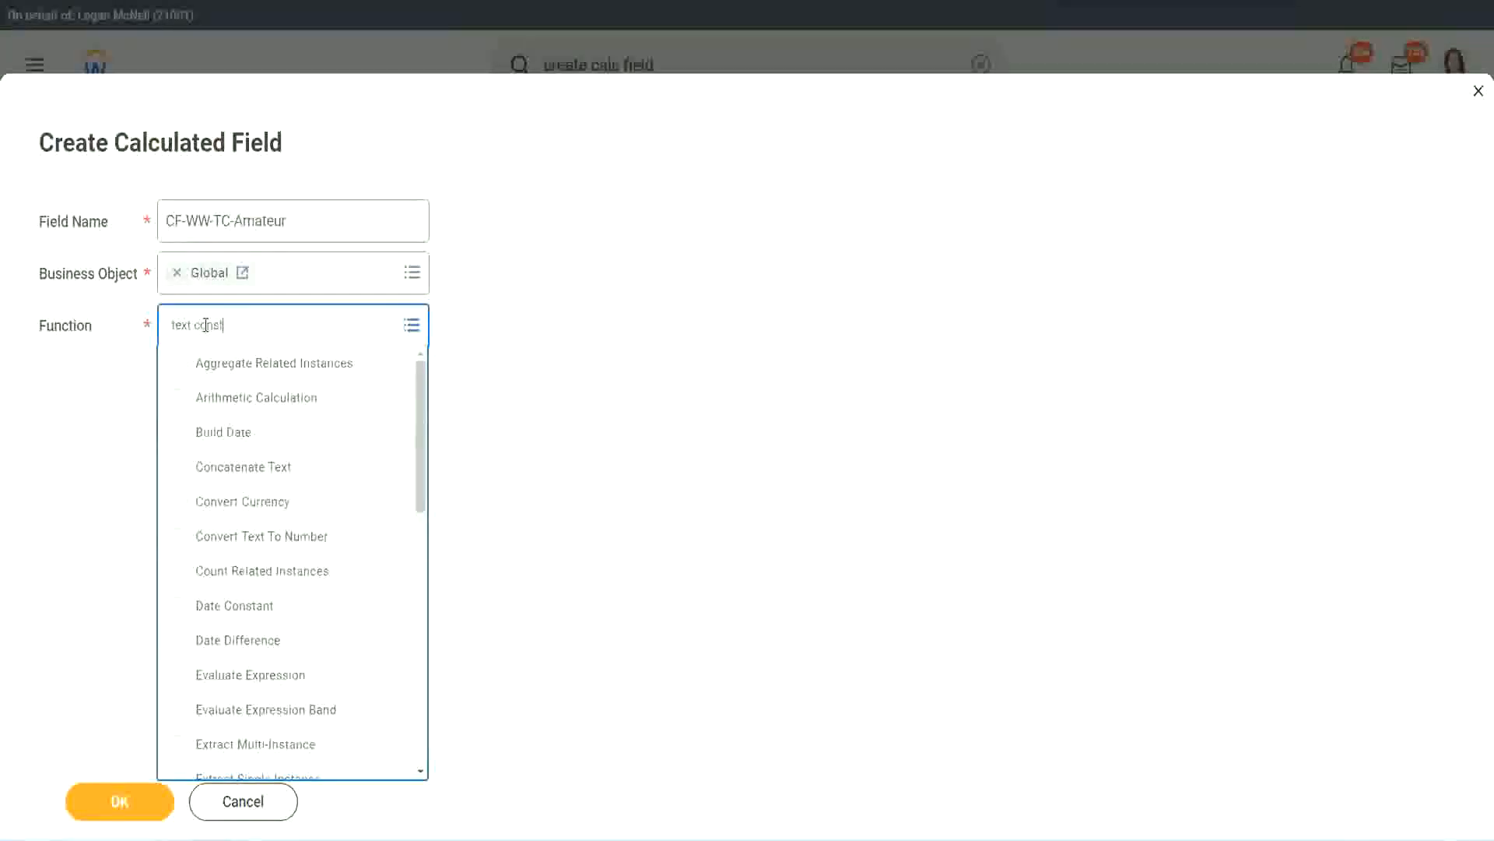
key(Return)
click(122, 809)
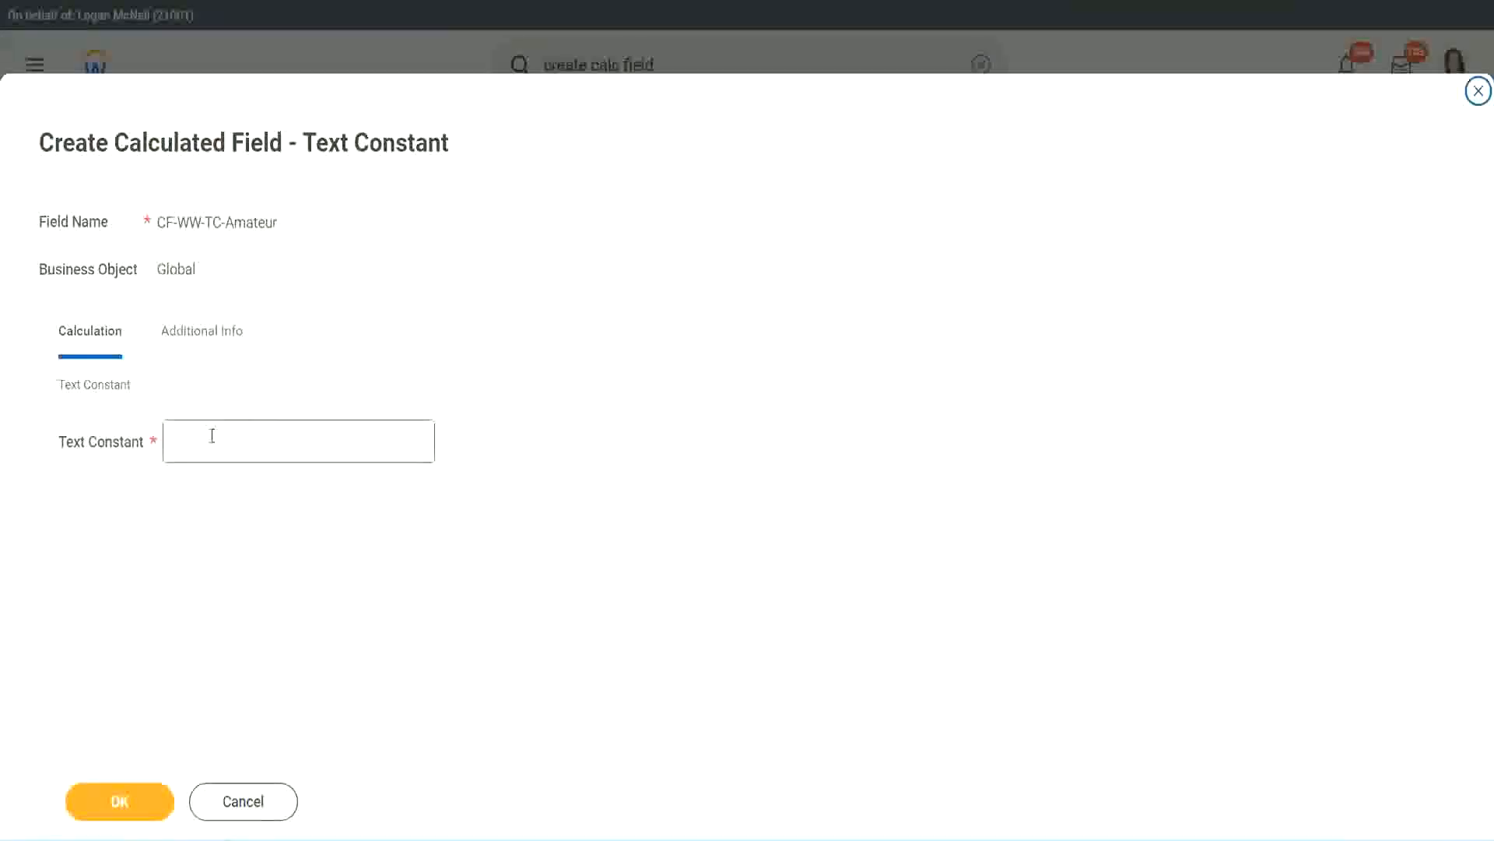
Set the text constant value to Amateur and save the field as the first row's return value
click(244, 441)
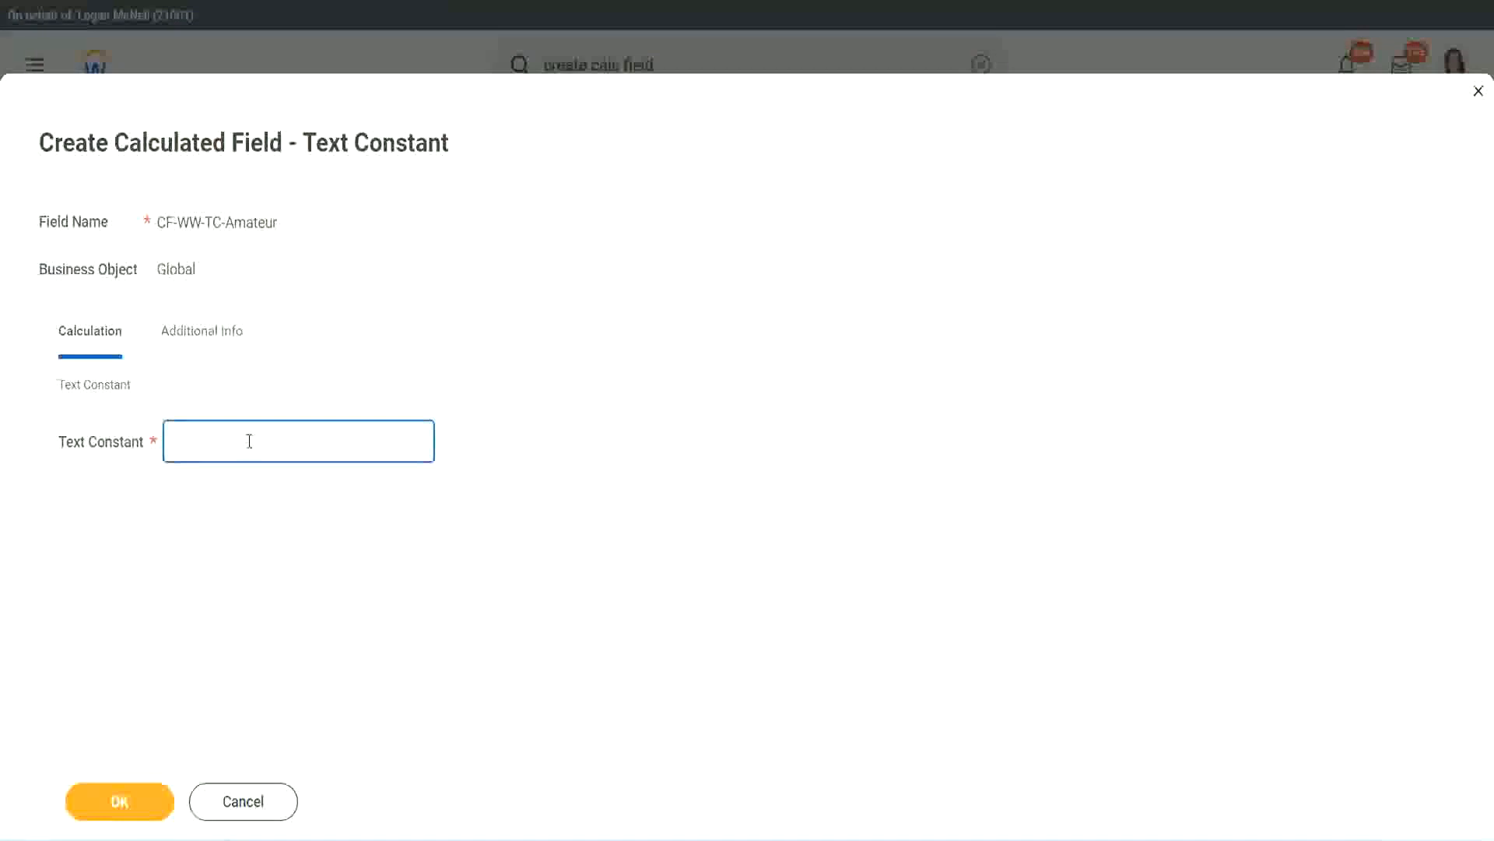
text(Amateur)
click(115, 806)
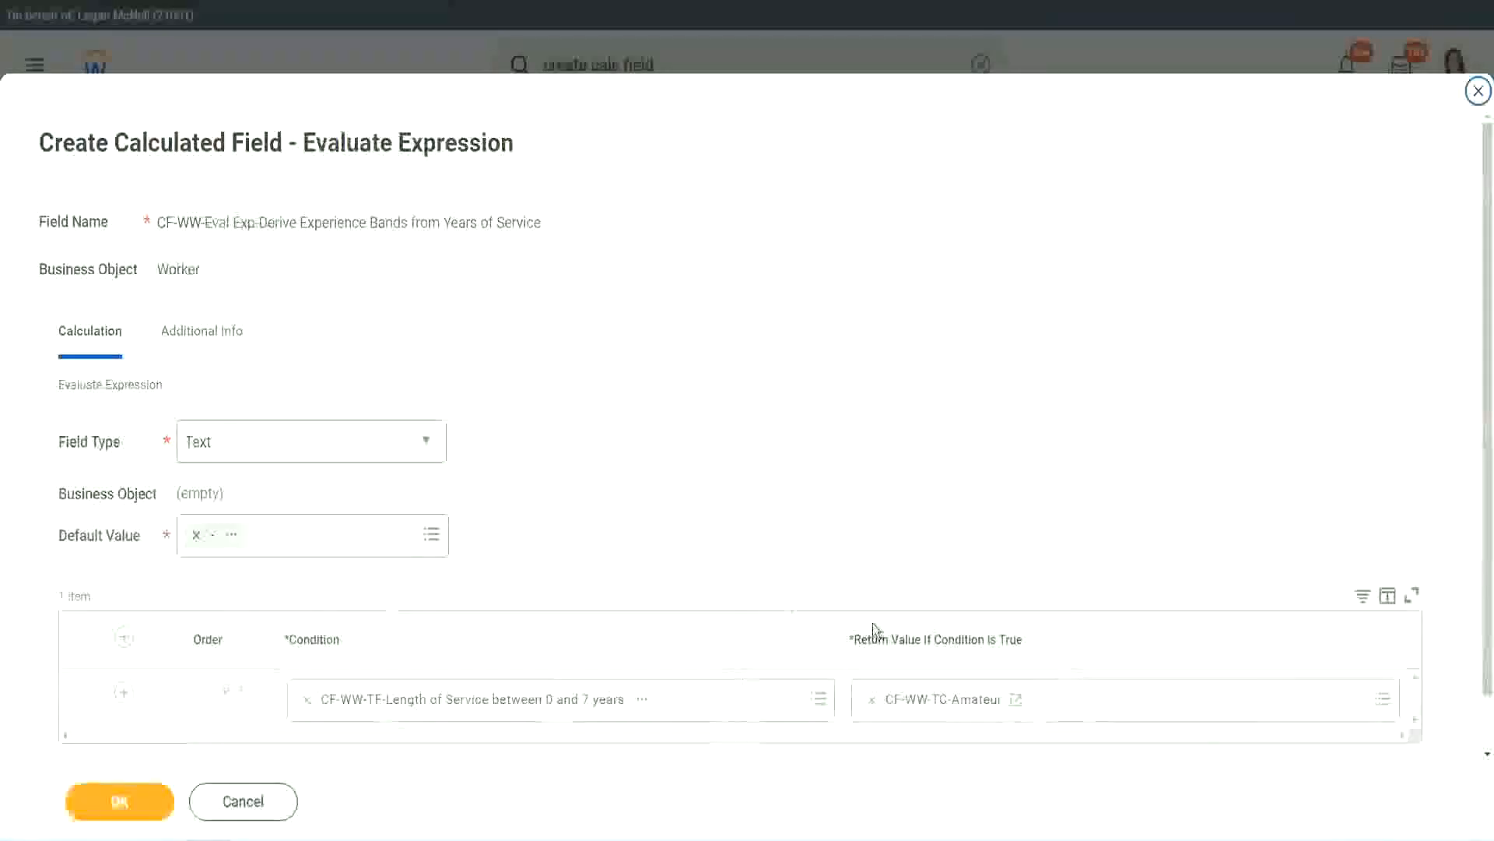
right_click(929, 705)
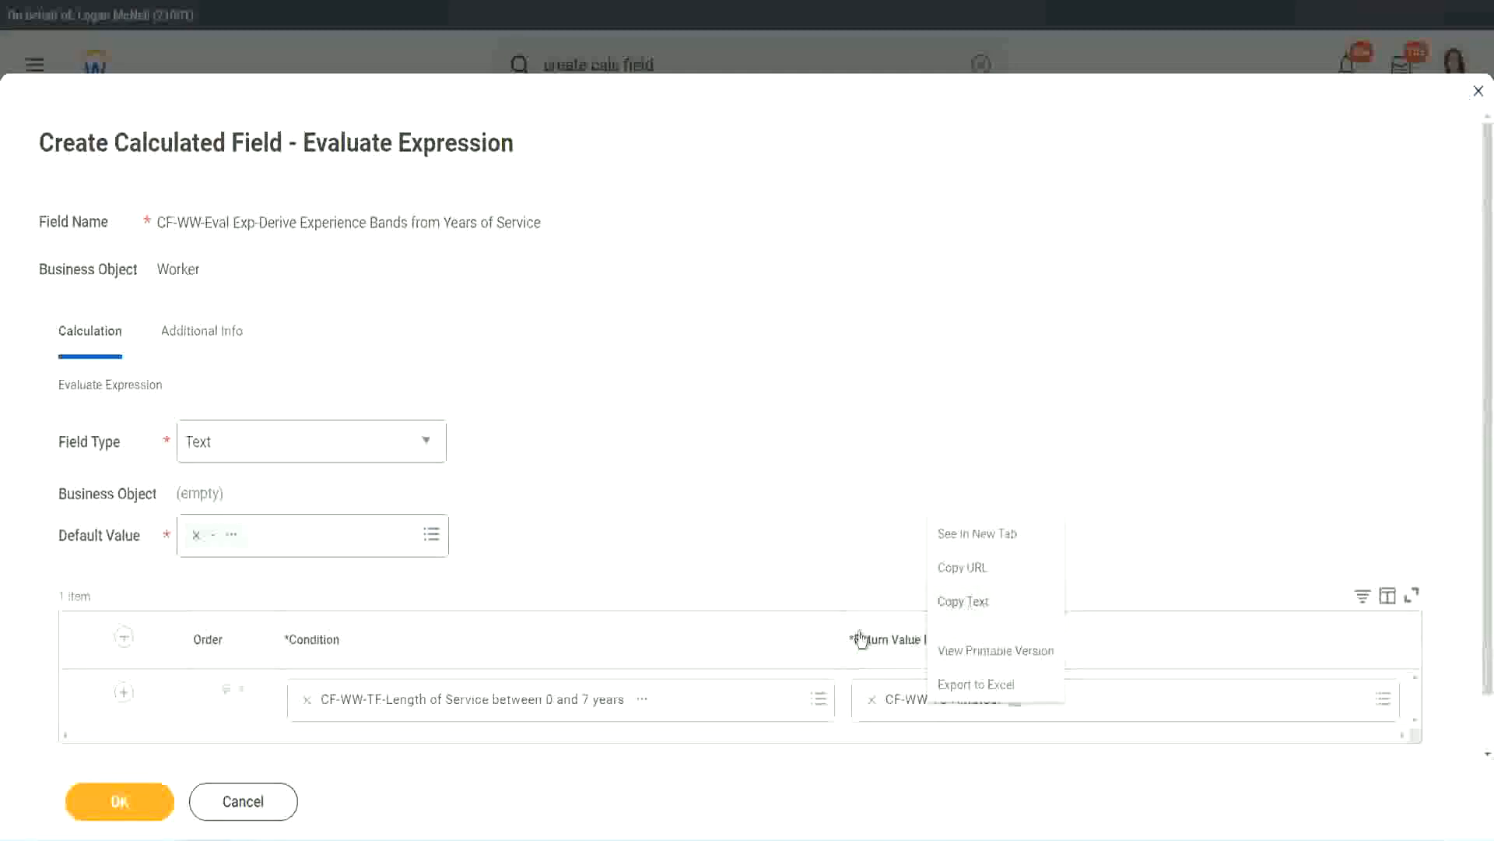
click(927, 706)
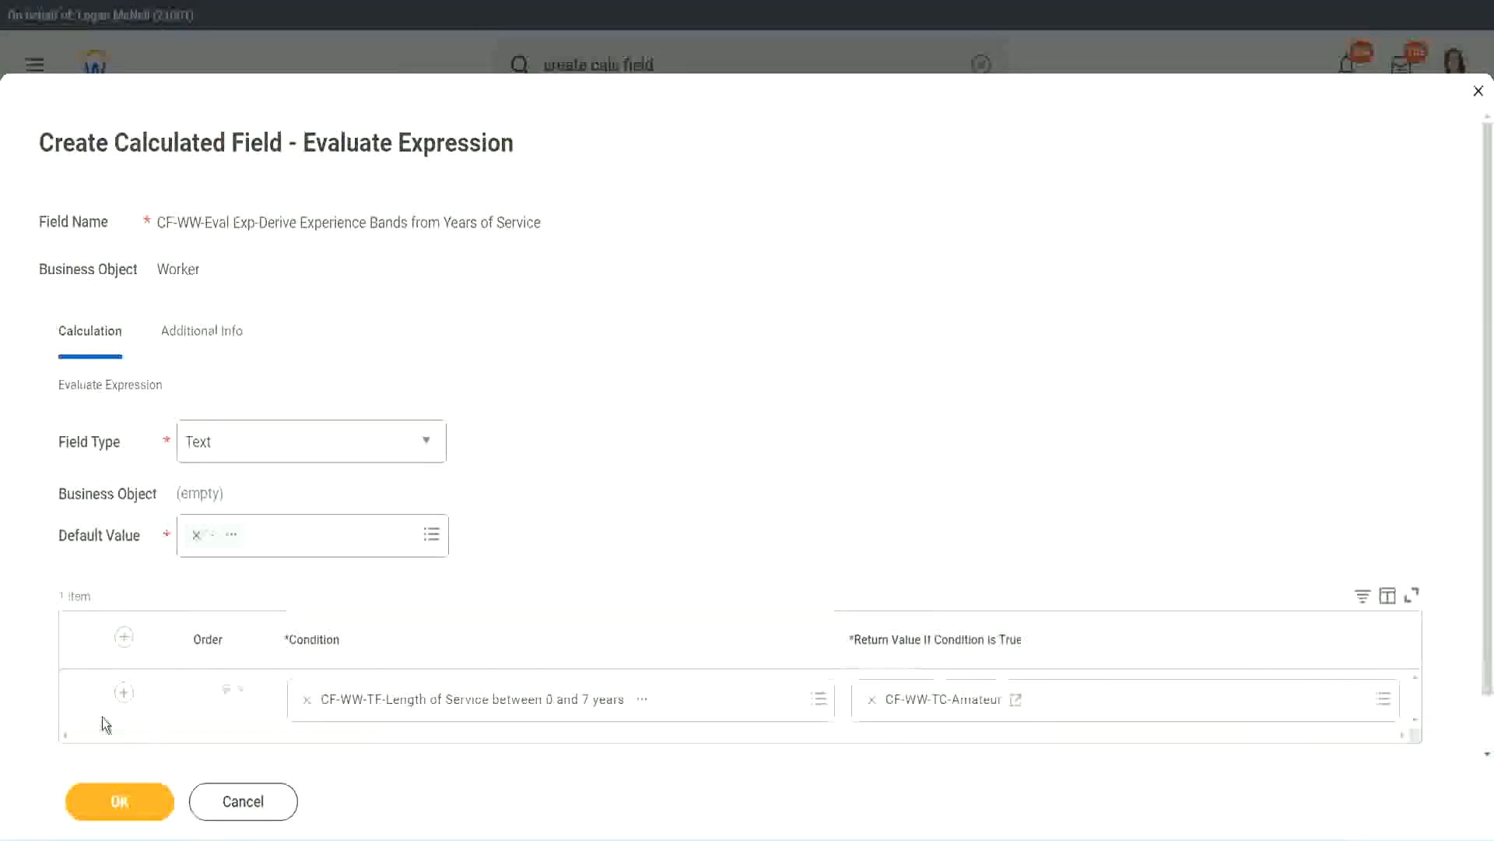
Add three condition rows and set the second row's condition to CF-WW-TF-Length of Service between 8 and 15 years
click(123, 697)
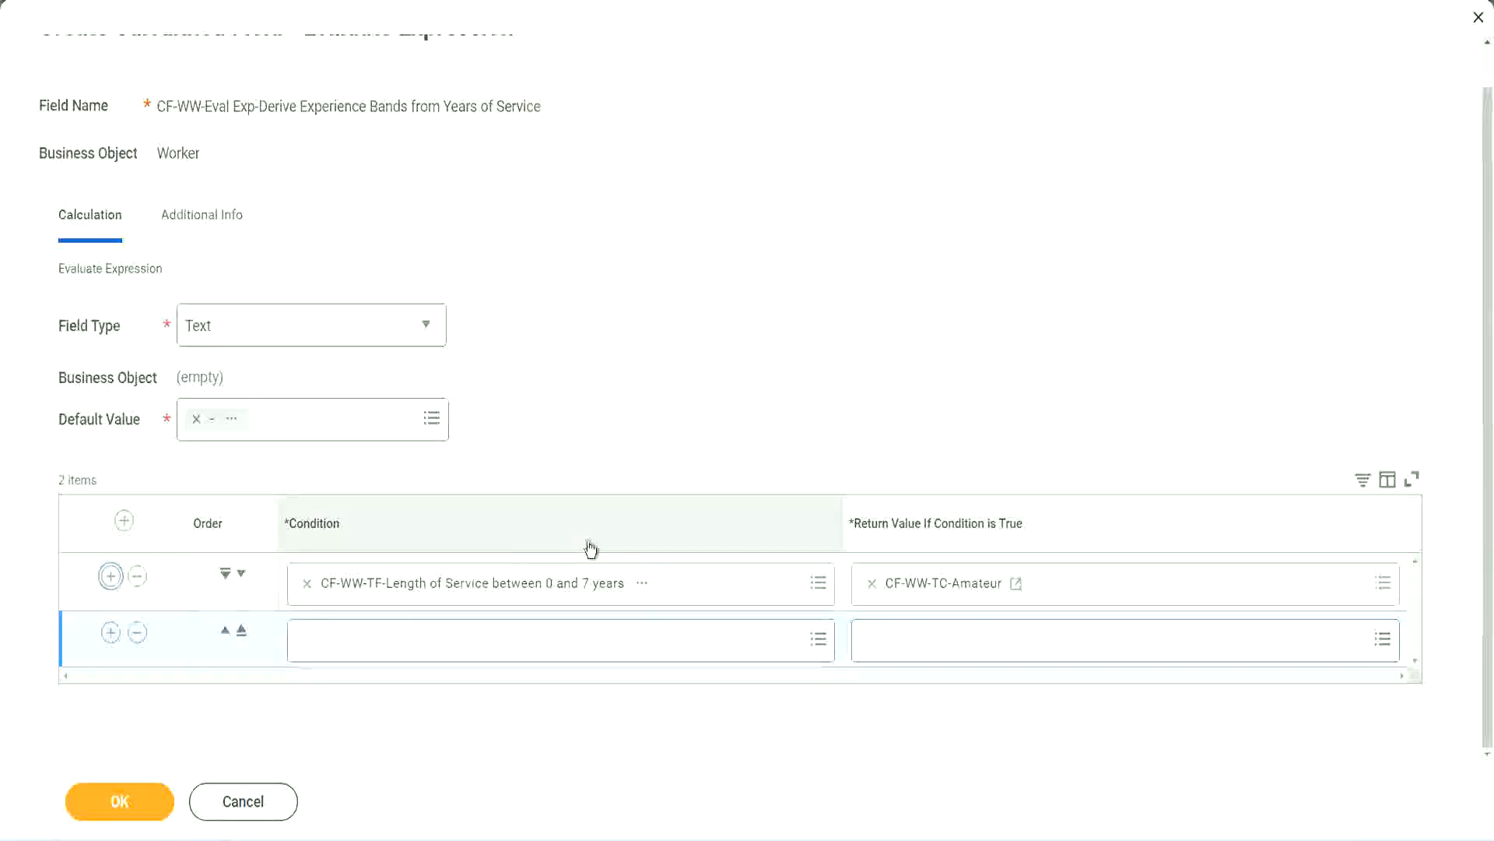
click(110, 634)
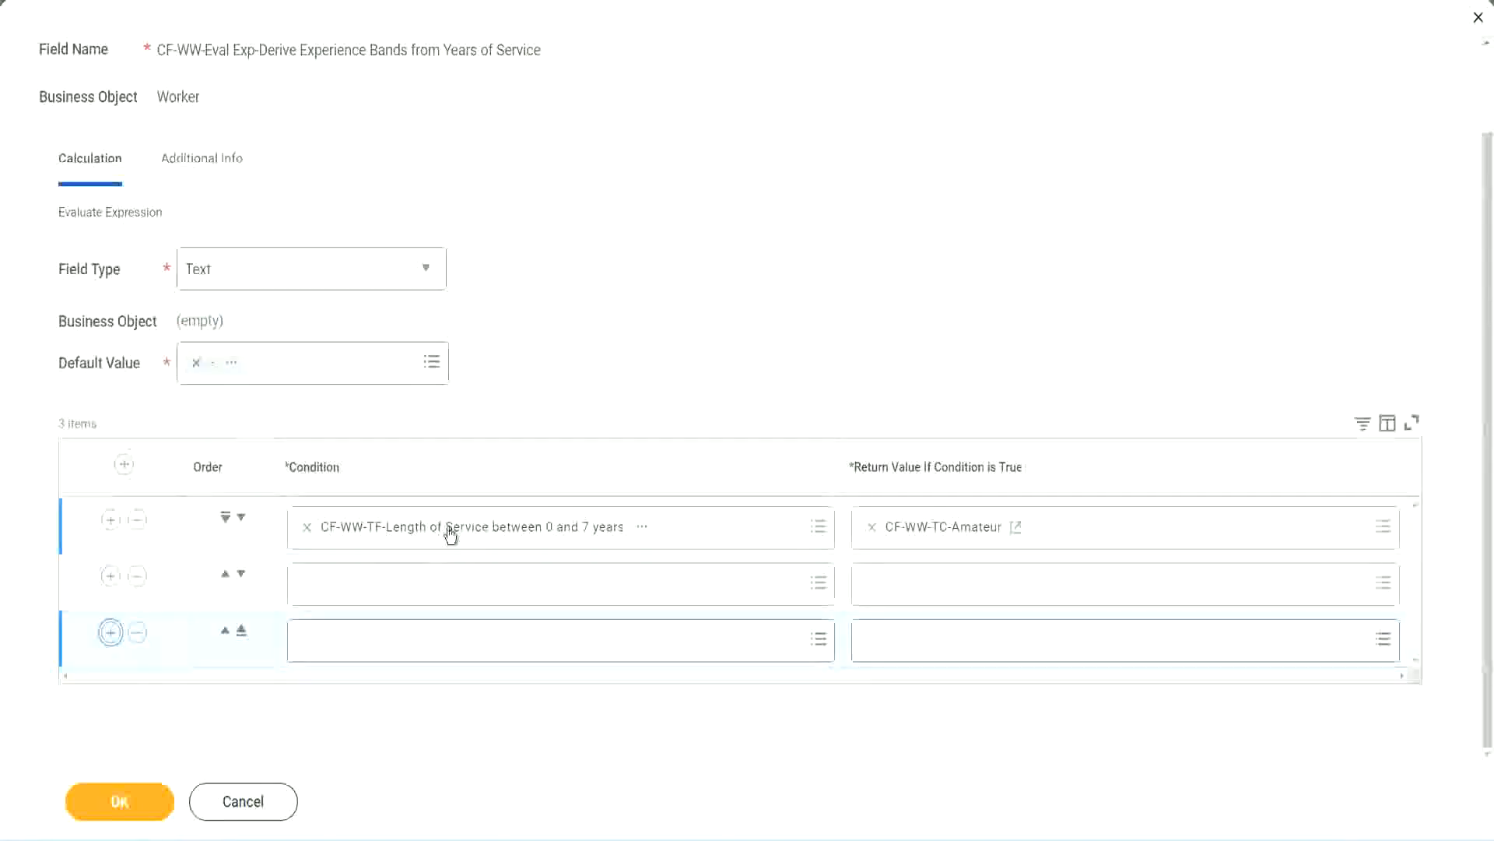
click(368, 589)
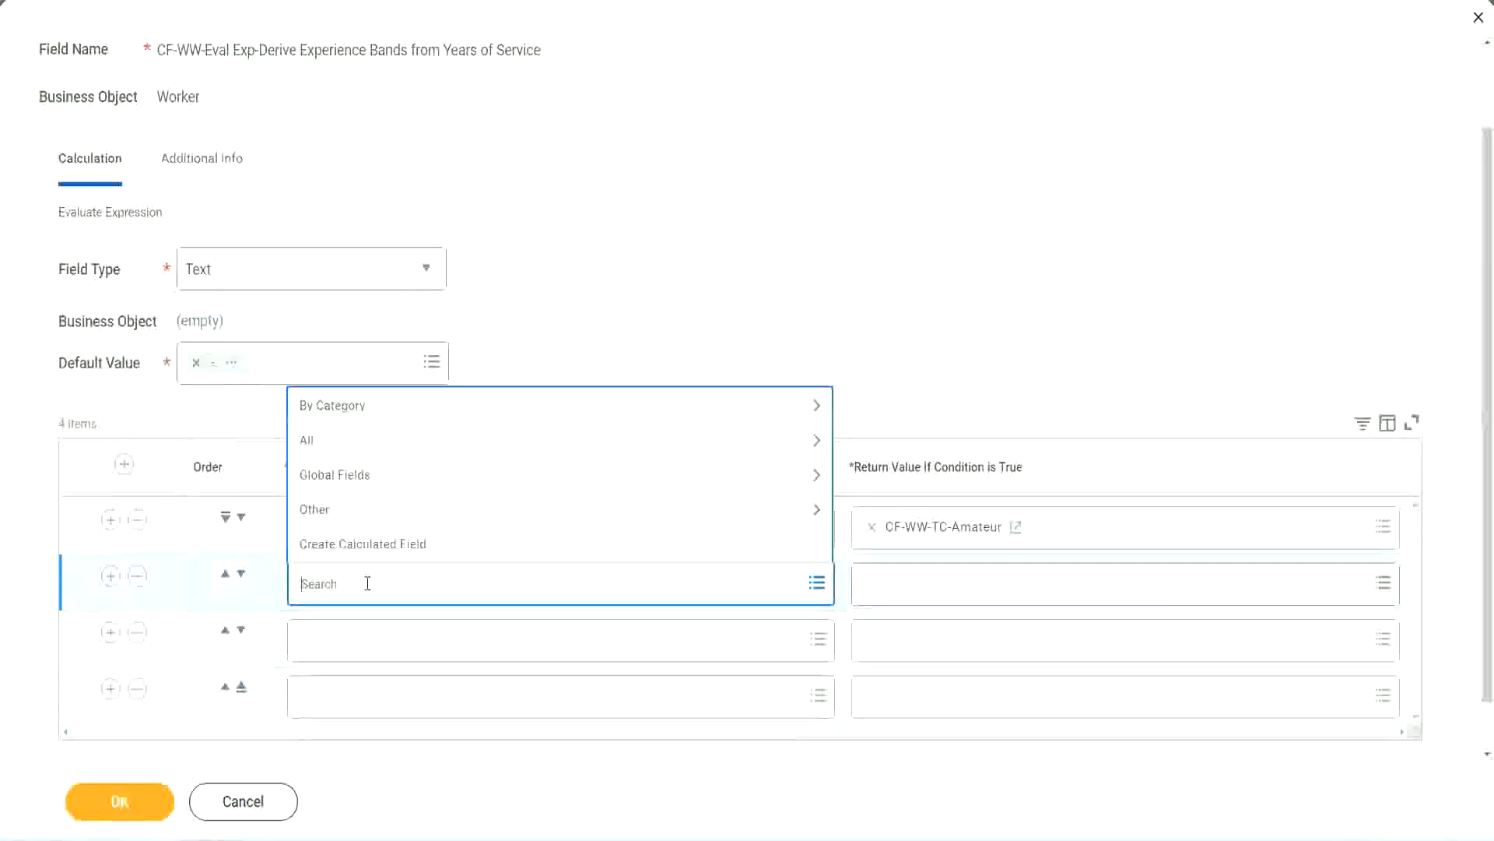
text(cf-ww)
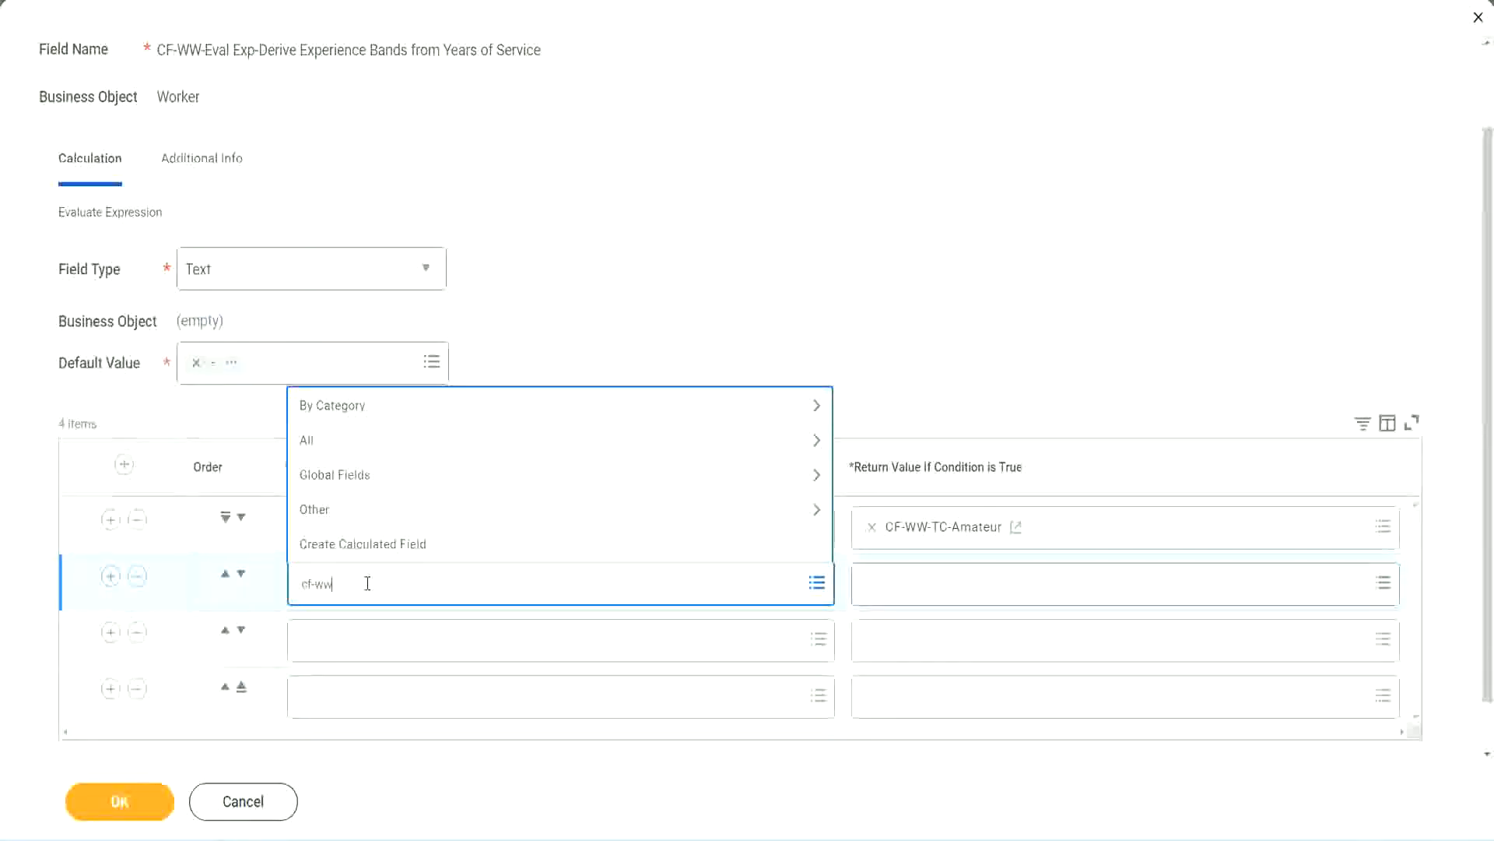
text(-tc)
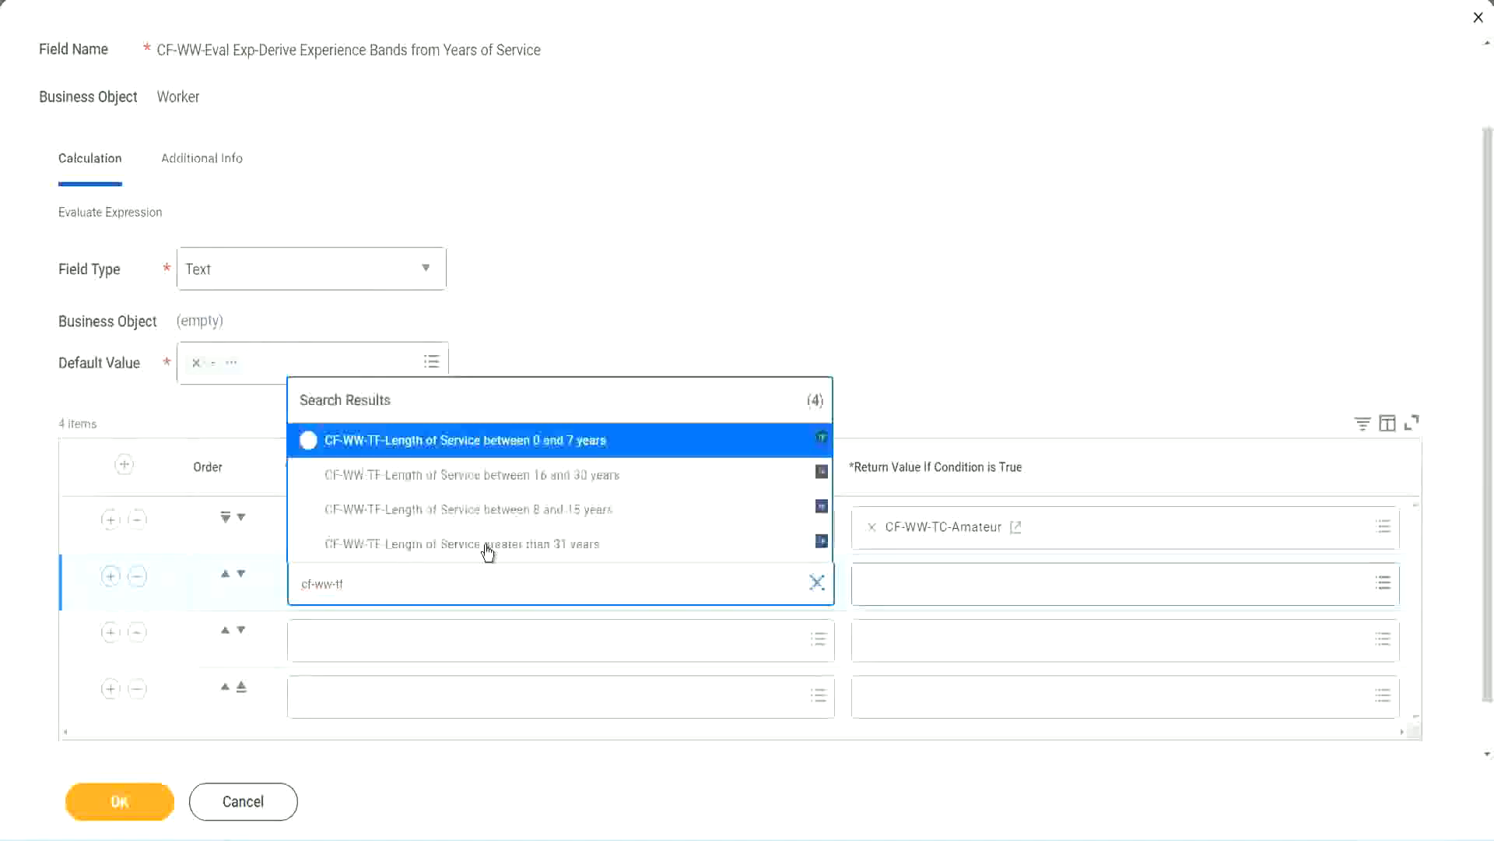
click(577, 510)
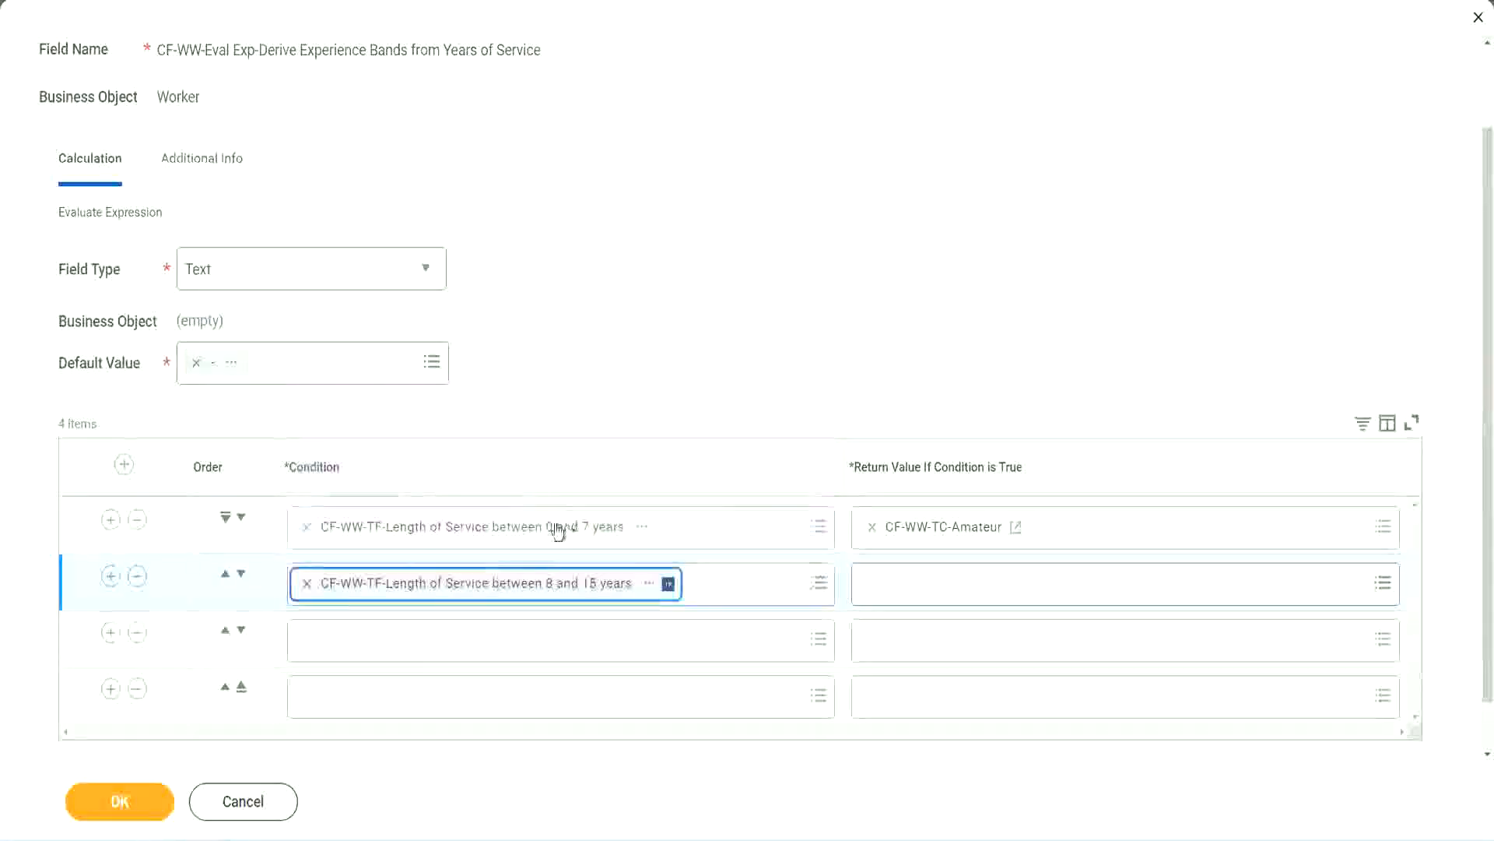
Set the third row's condition to CF-WW-TF-Length of Service between 16 and 30 years
click(377, 639)
text(cf)
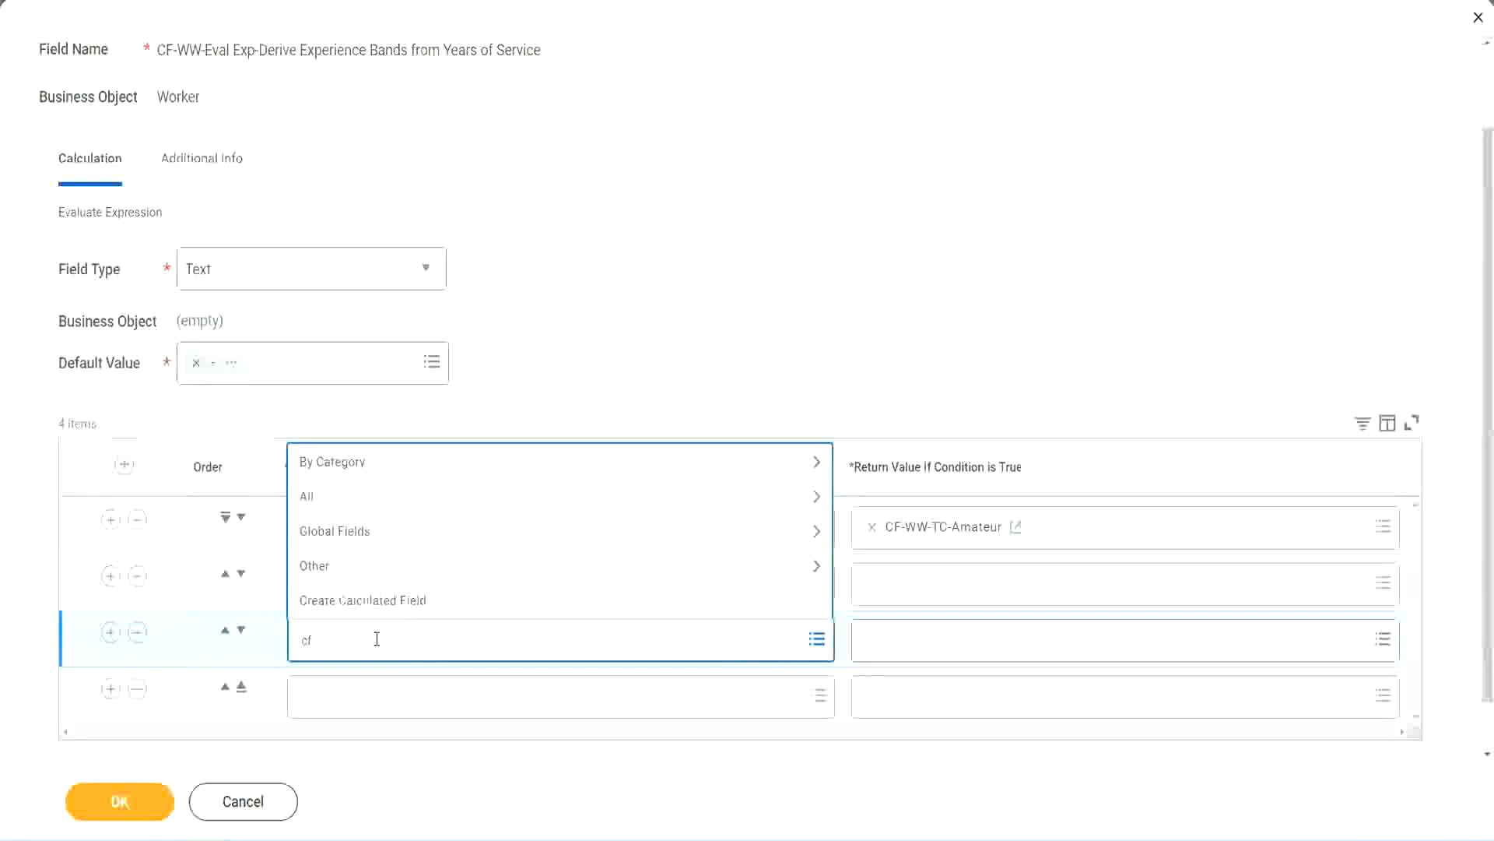
text(-ww-tf)
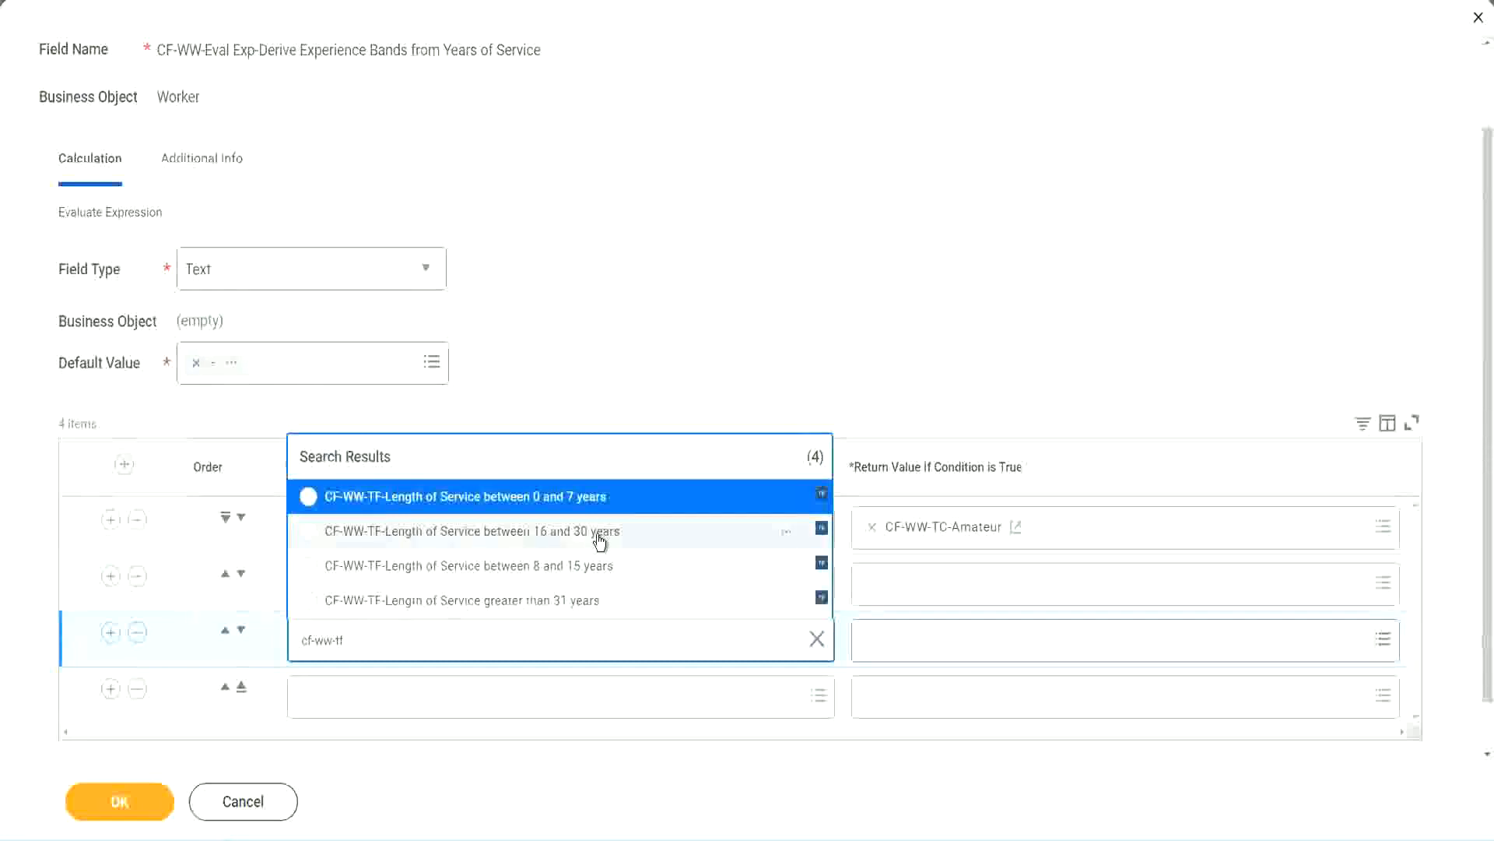
click(600, 539)
Set the fourth row's condition to CF-WW-TF-Length of Service greater than 31 years
click(354, 697)
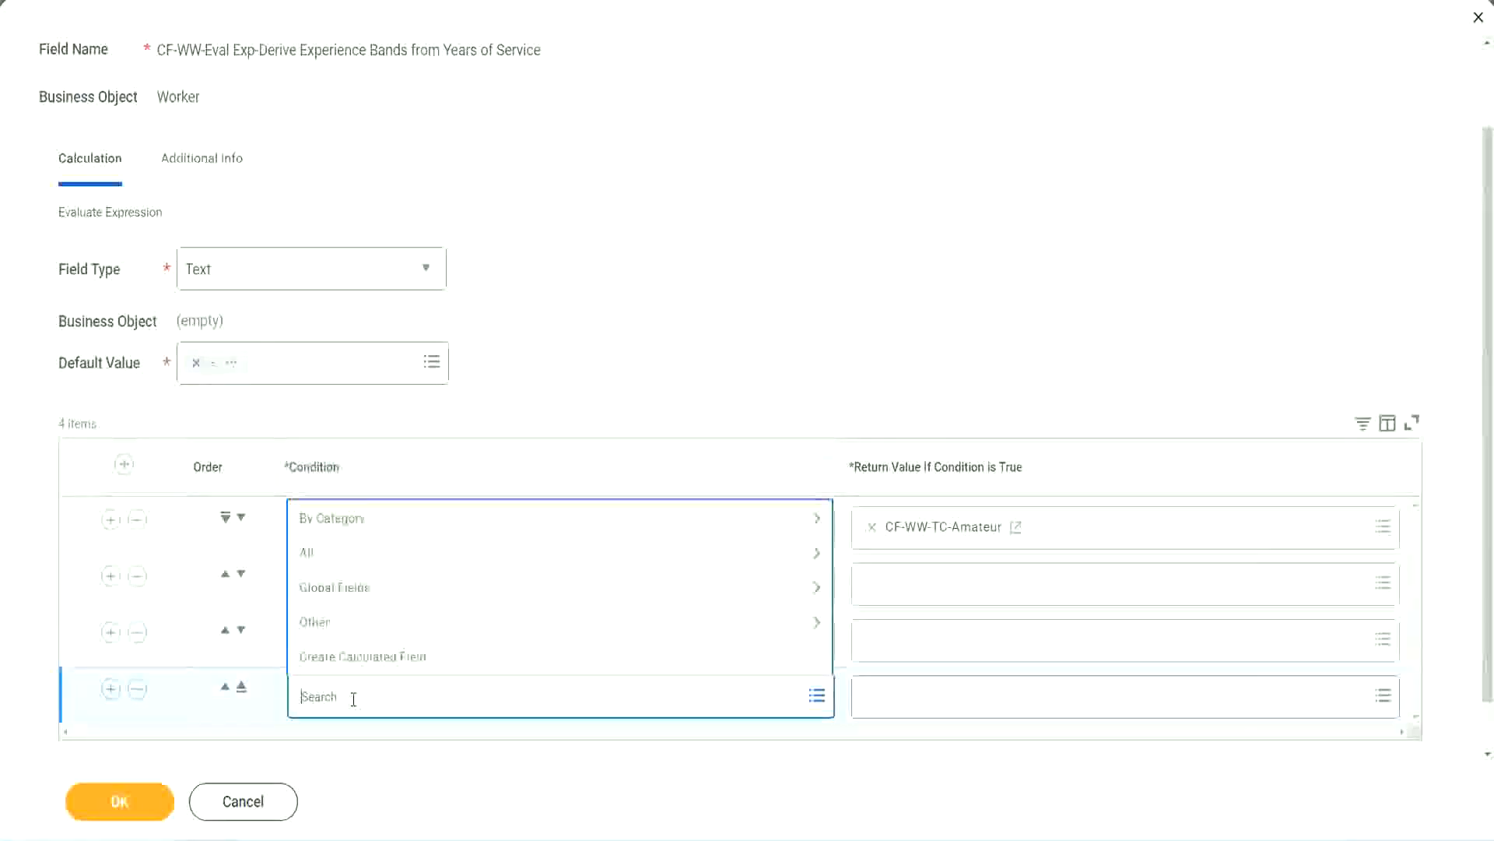
text(cf-ww)
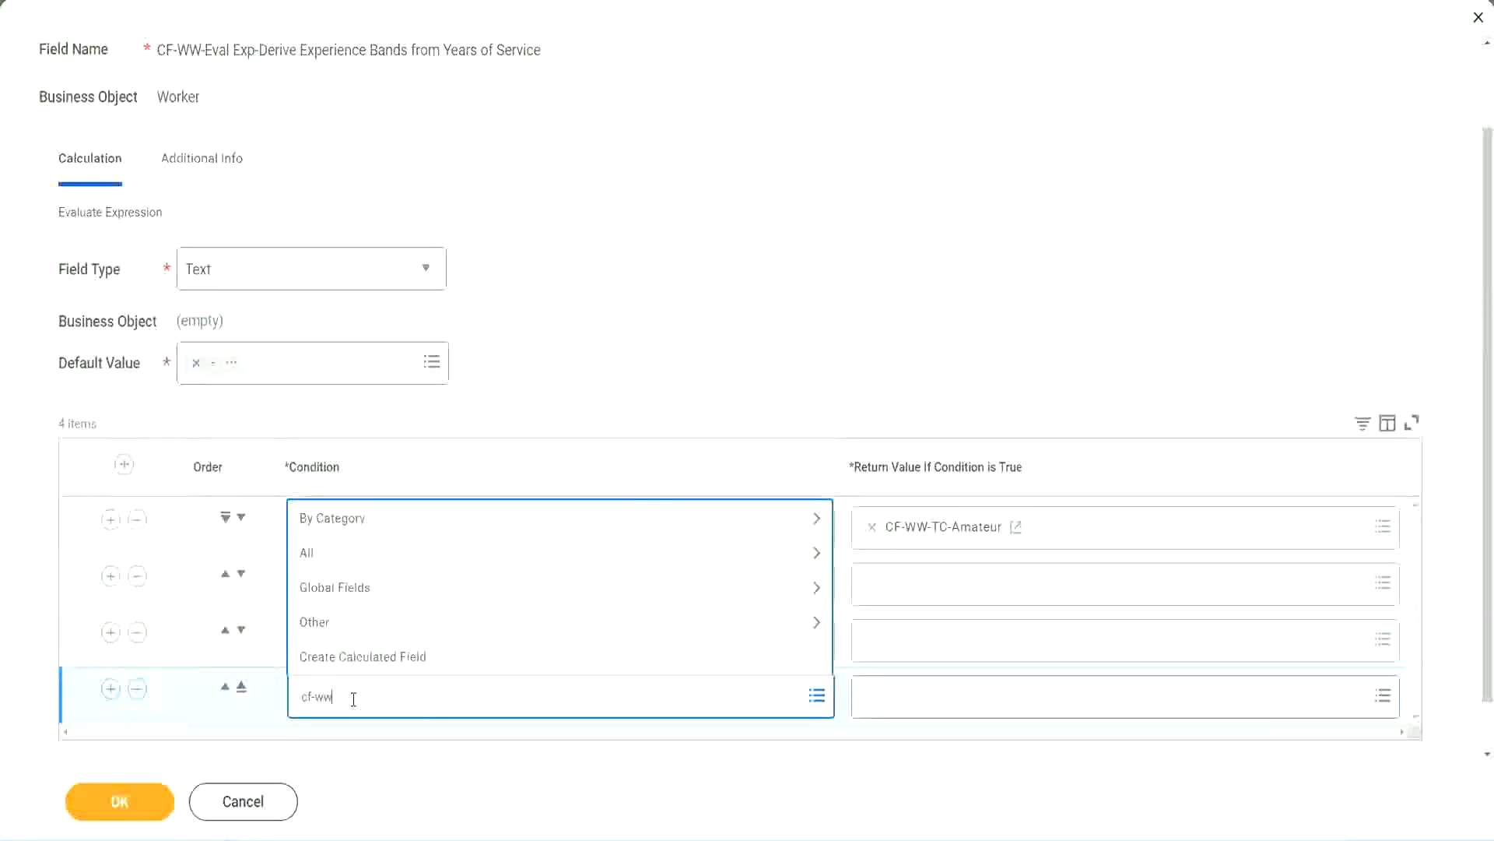
text( tf 31)
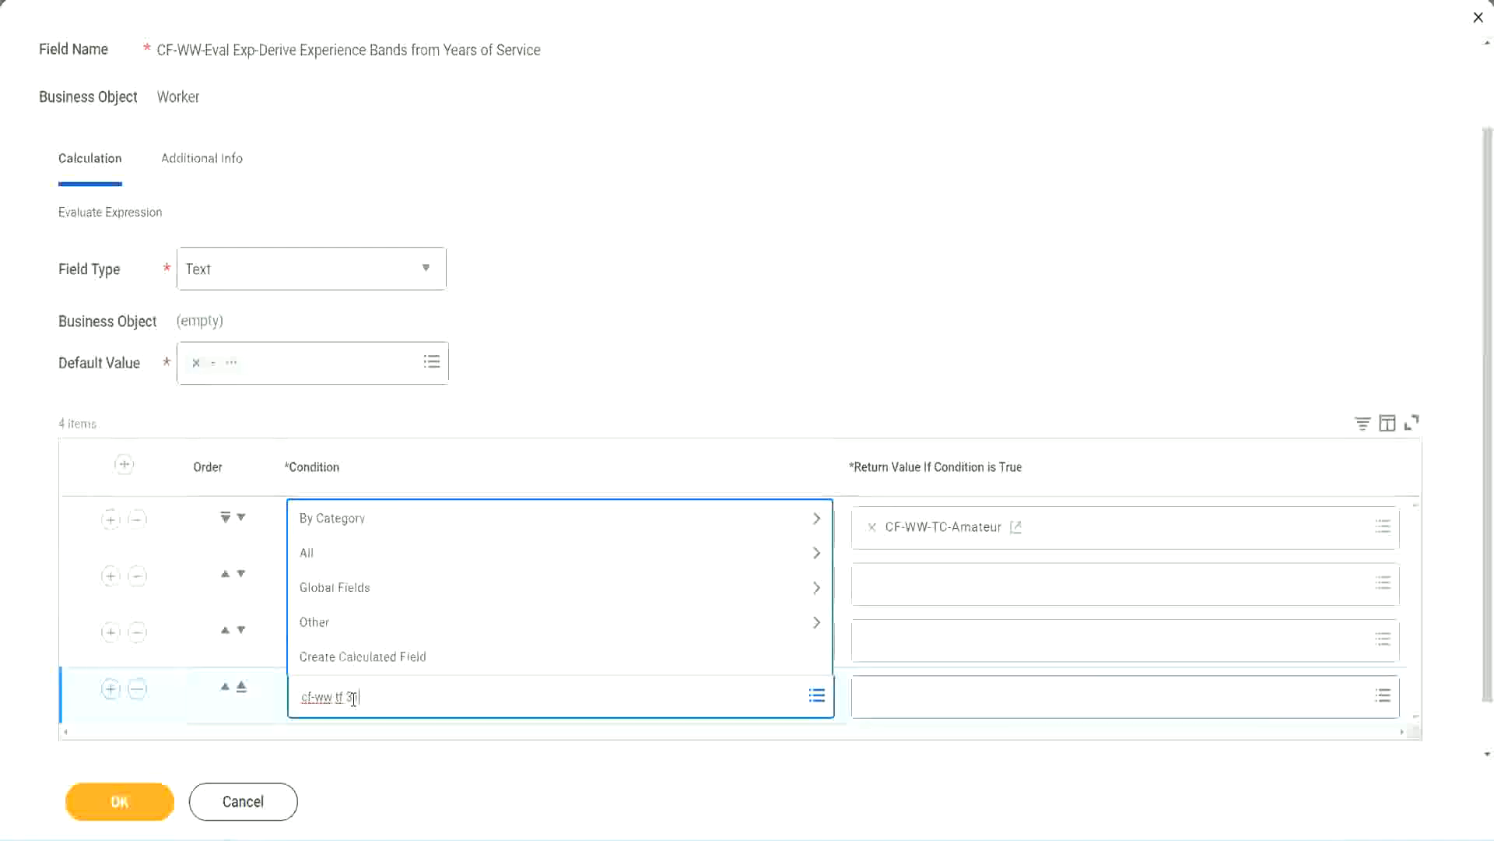
key(Return)
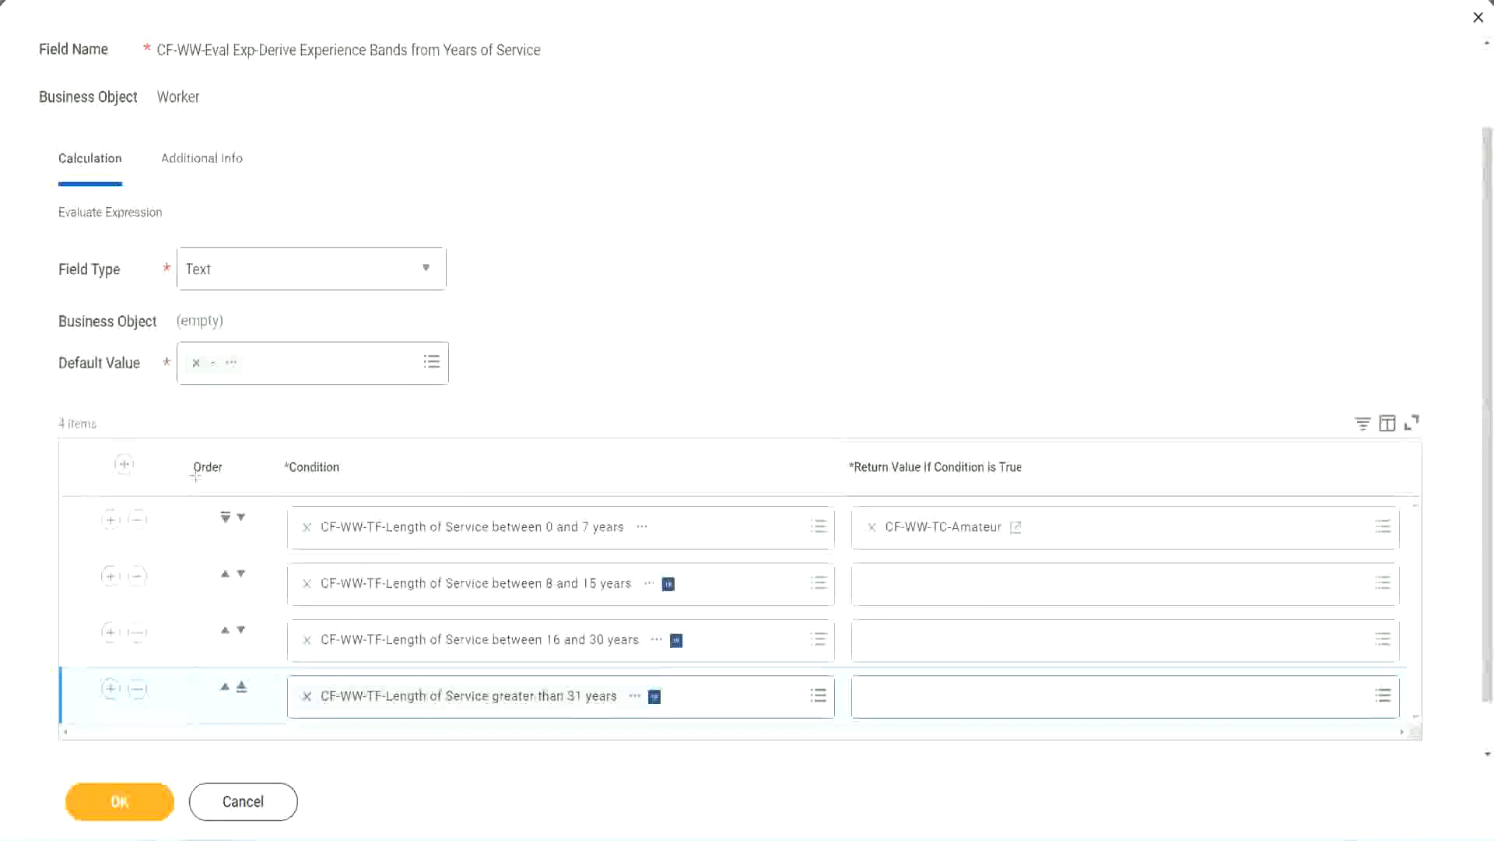
Move the 8 to 15 years condition above the 0 to 7 years condition and return it to second place
drag(167, 455, 166, 614)
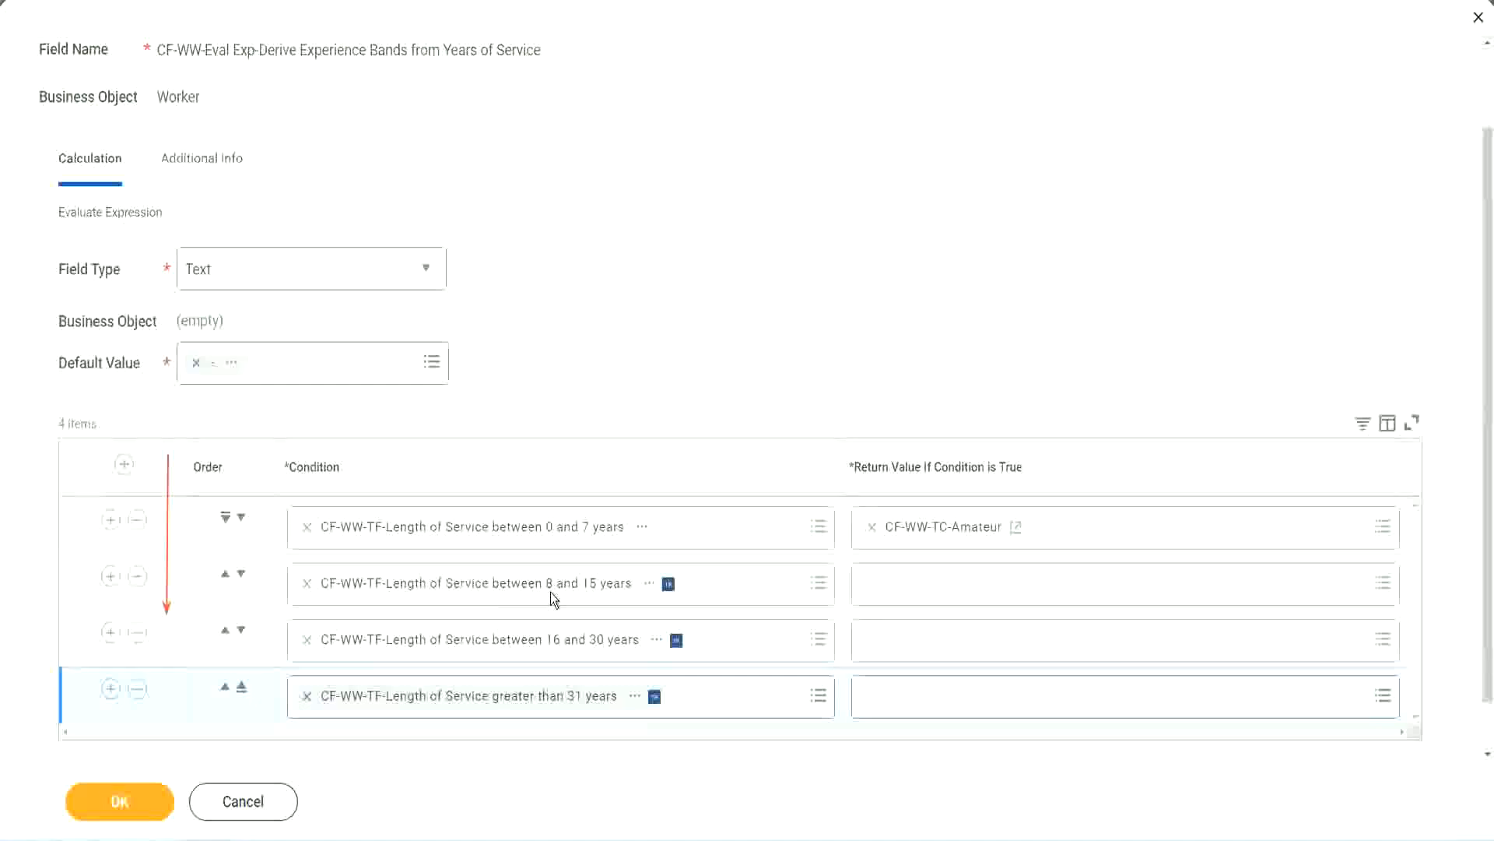
click(226, 576)
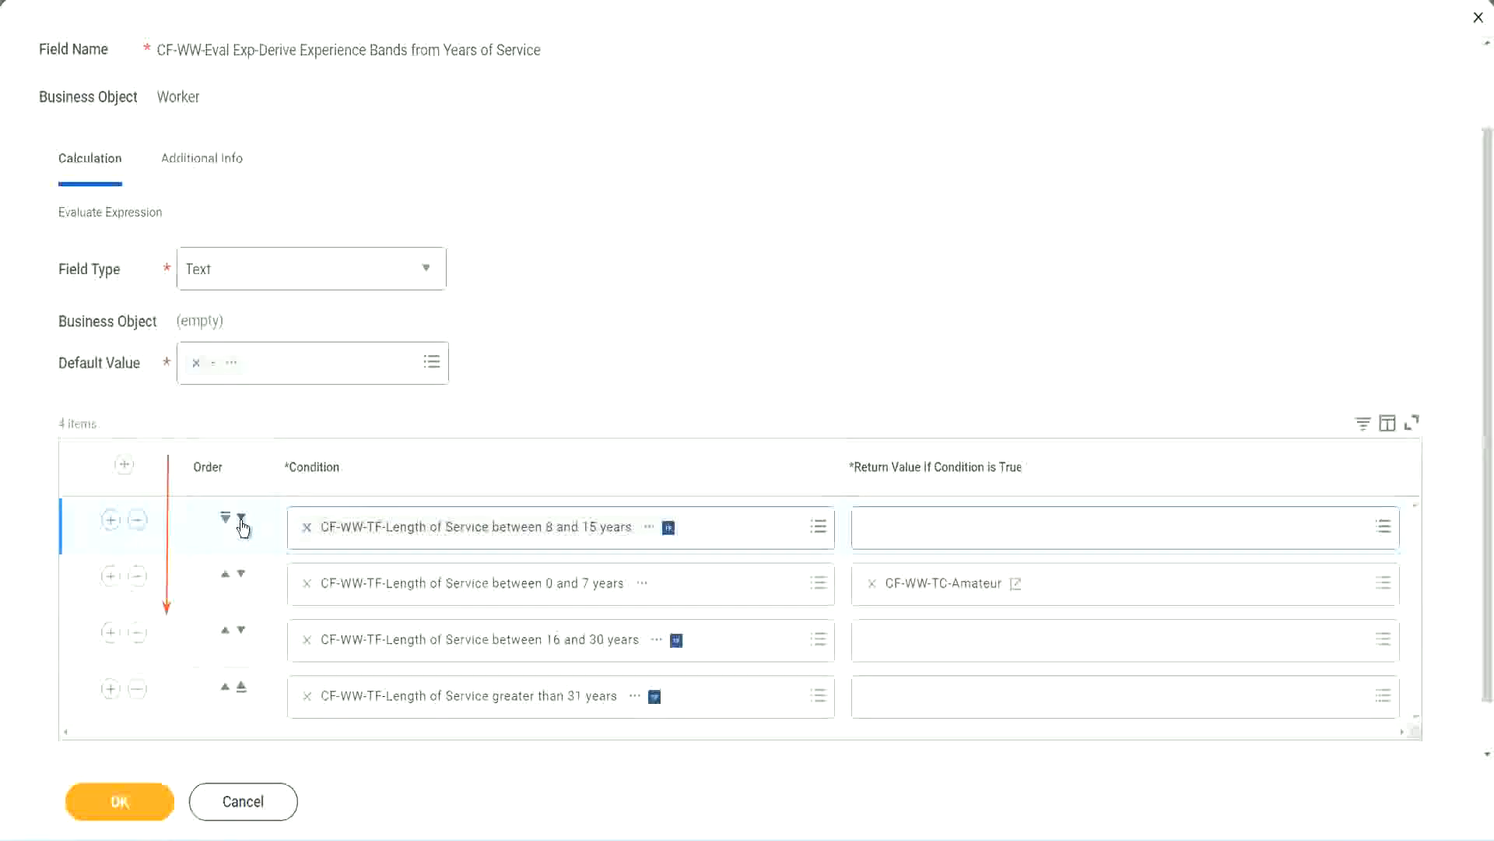
click(242, 520)
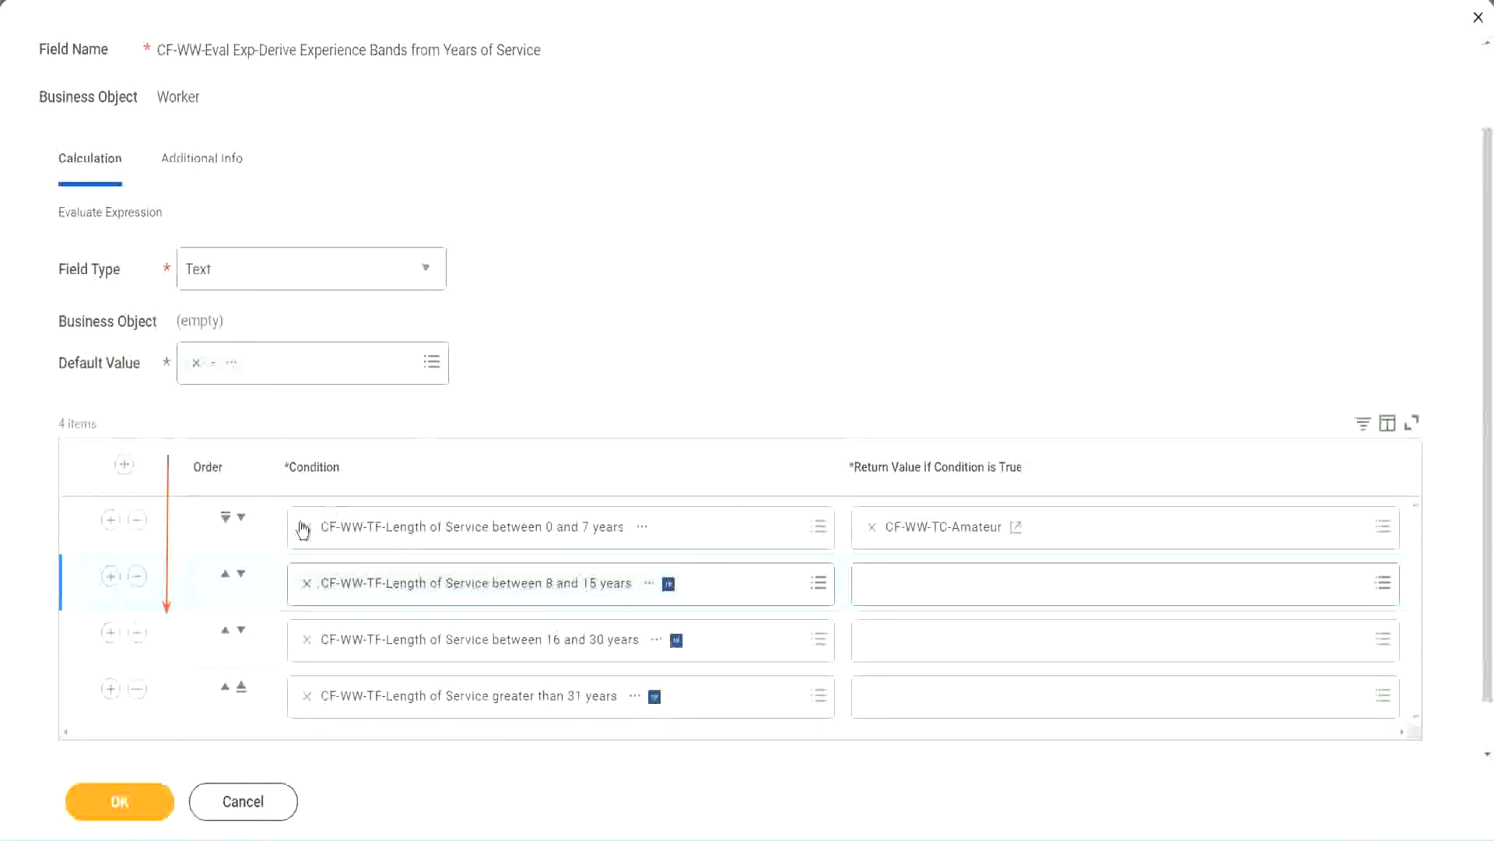
Copy the CF-WW-TC-Amateur field name while temporarily reordering the first two rows, and restore the 0 to 7 years condition to first place
click(225, 576)
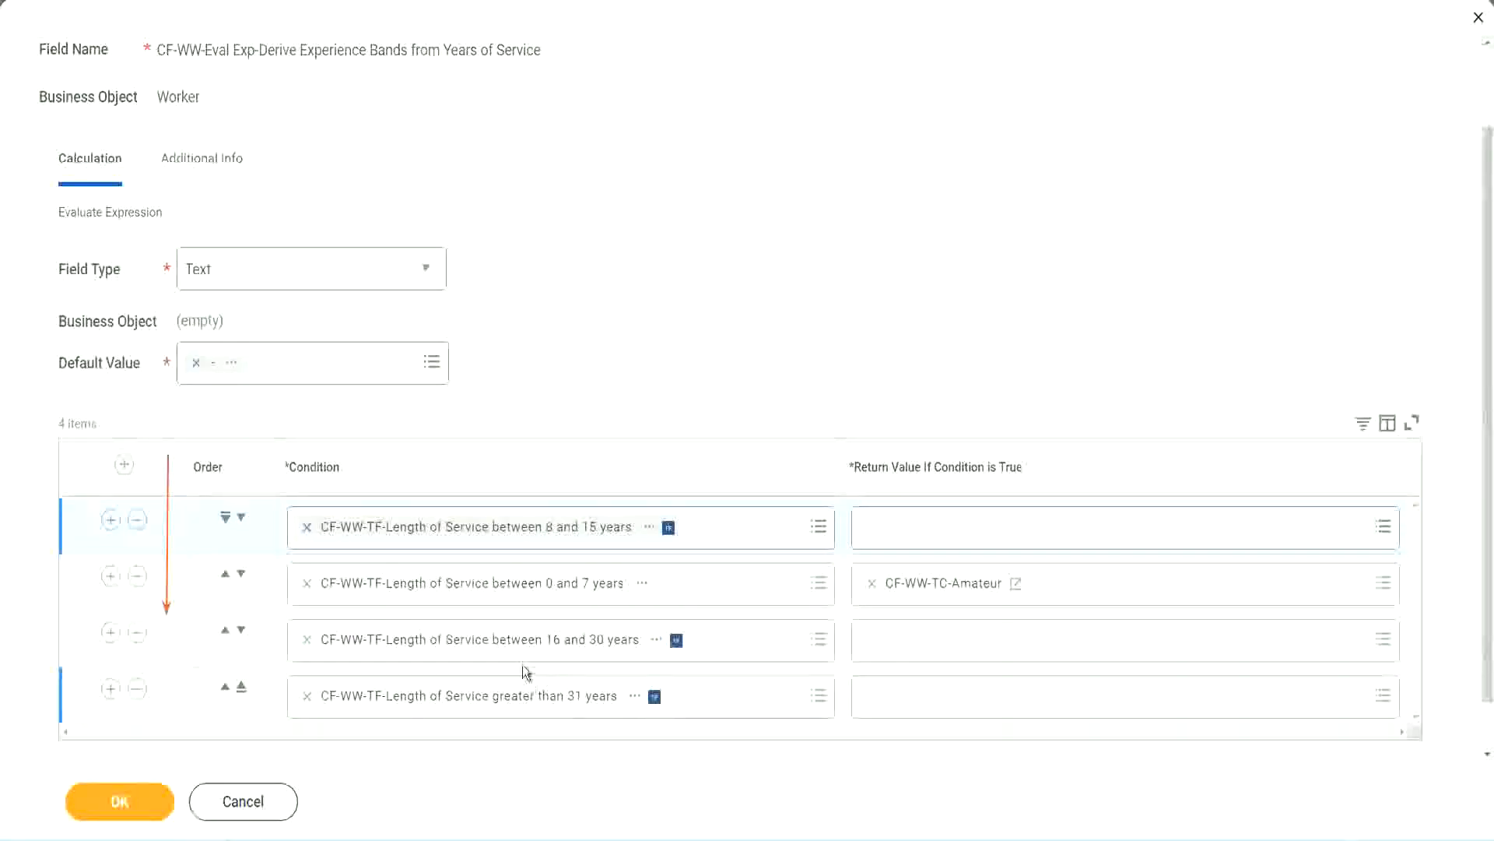
right_click(946, 596)
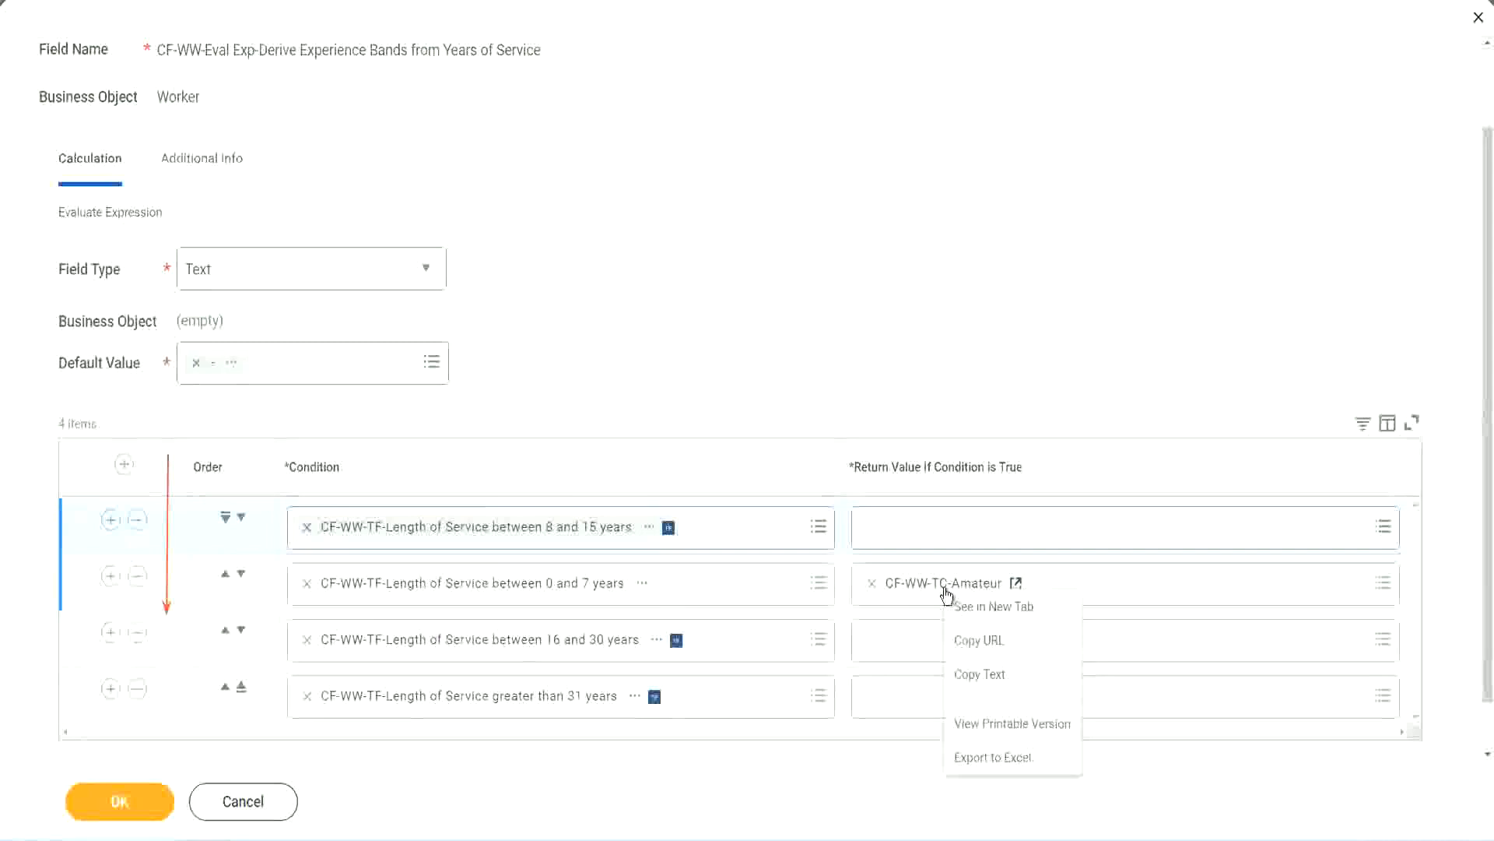
click(969, 671)
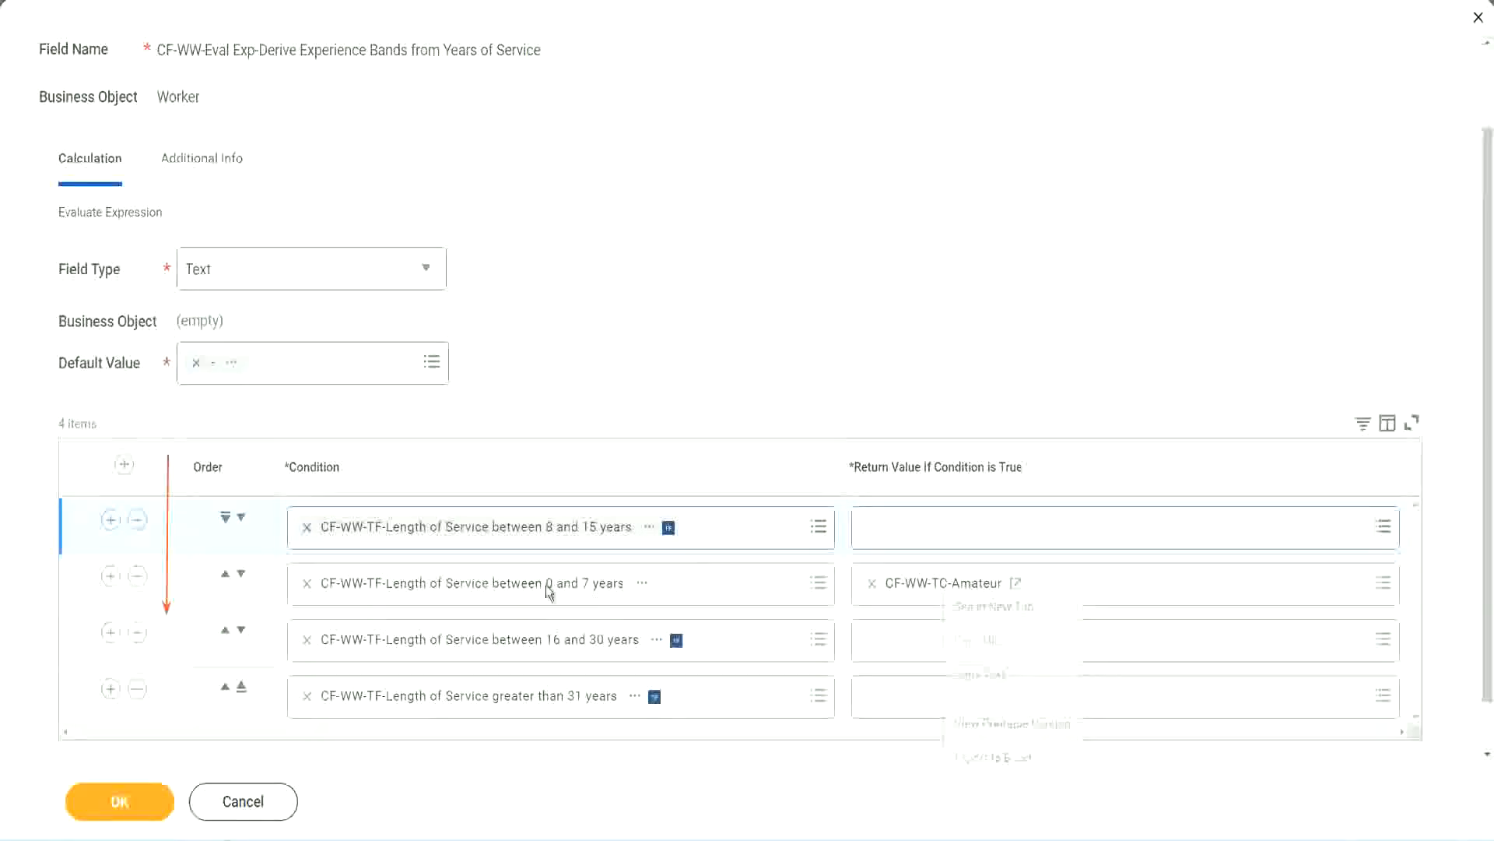
click(242, 518)
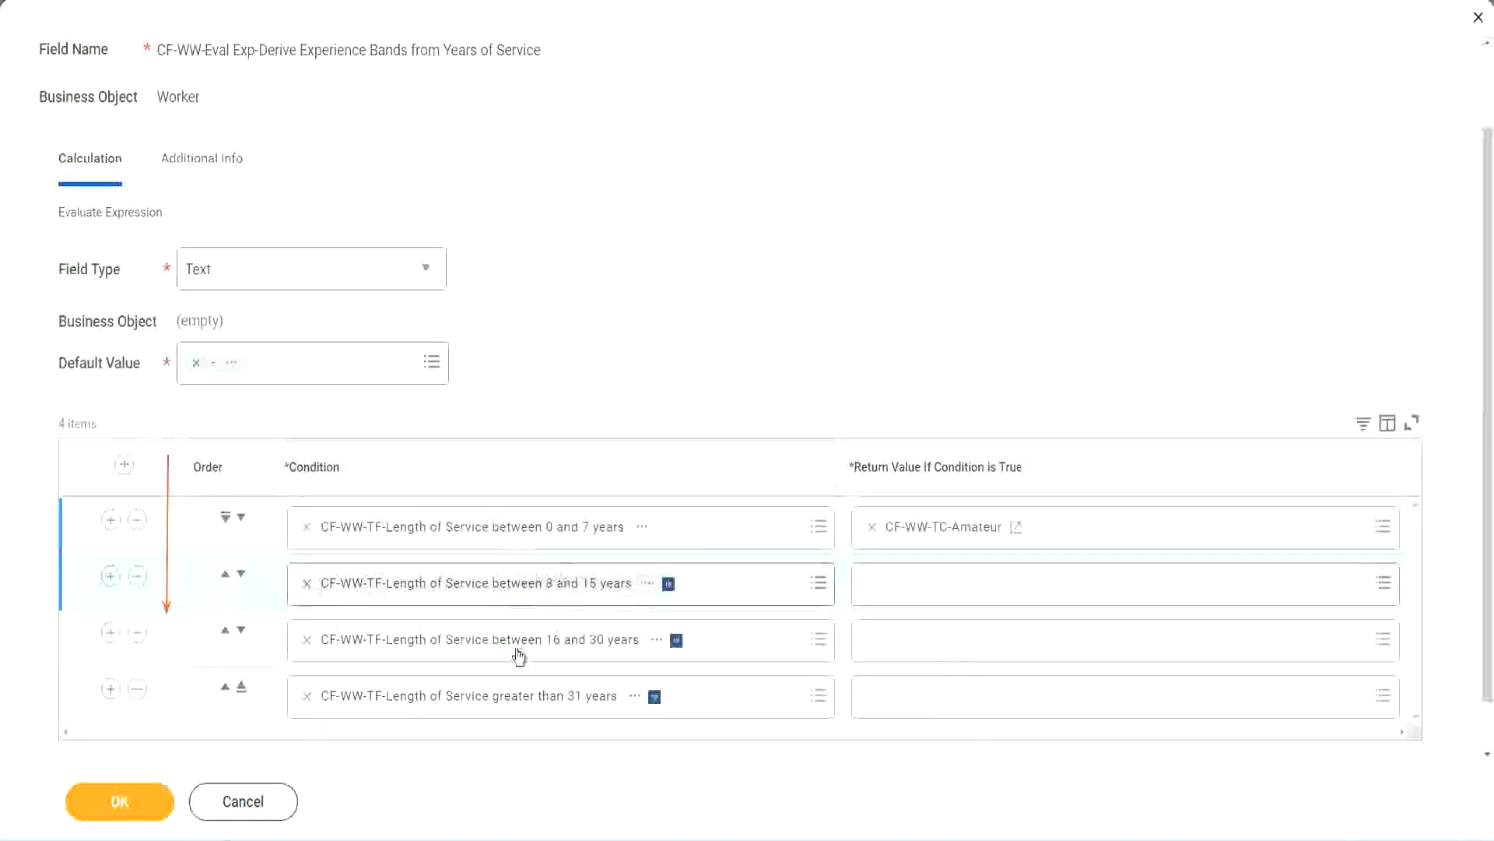
Create a calculated field for the second row's return value named CF-WW-TC-Experienced, with business object Global and function Text Constant
click(867, 578)
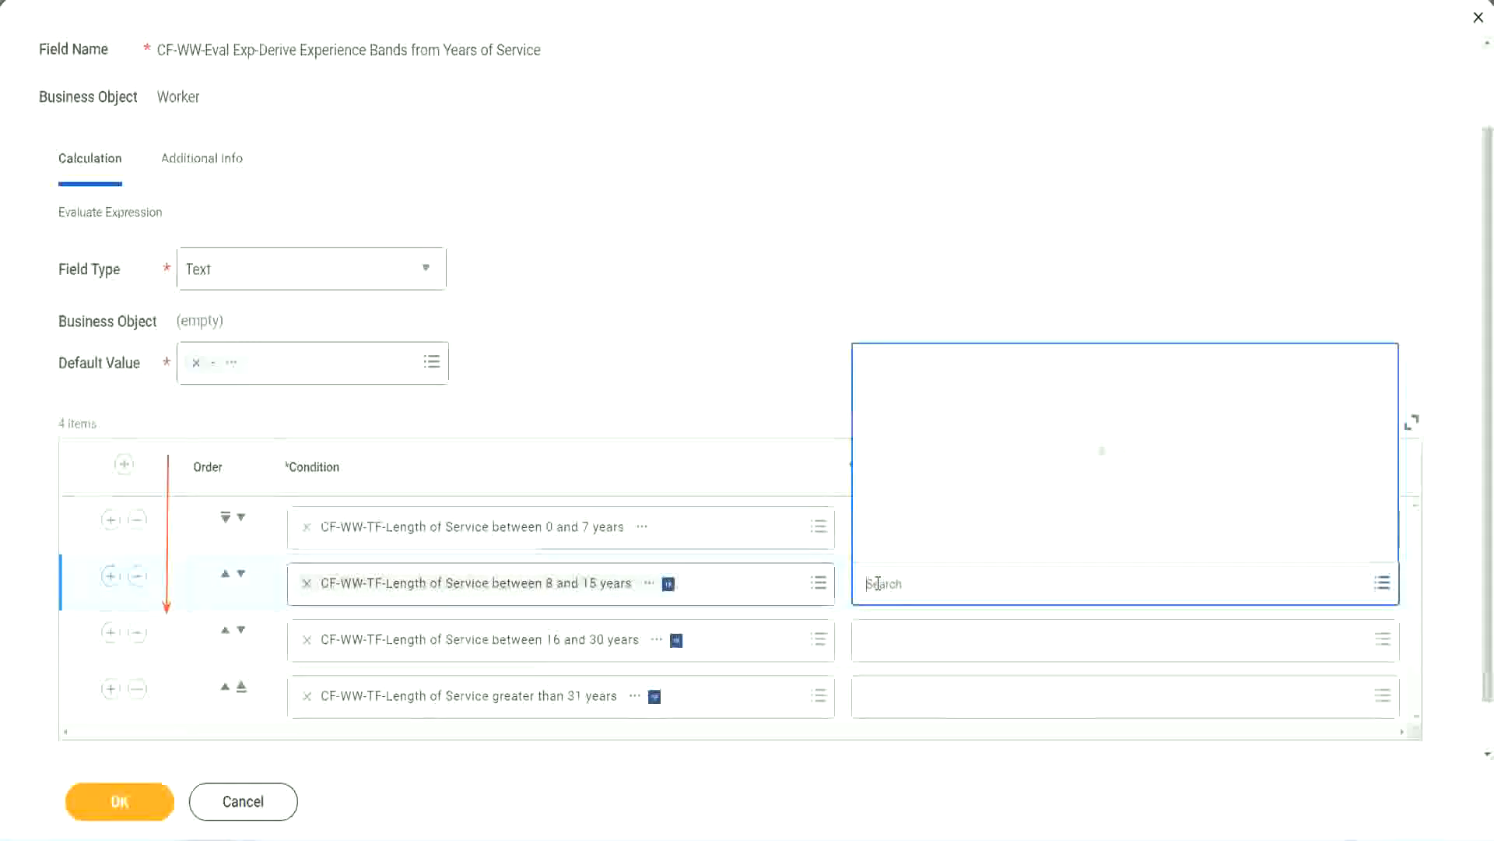
click(926, 546)
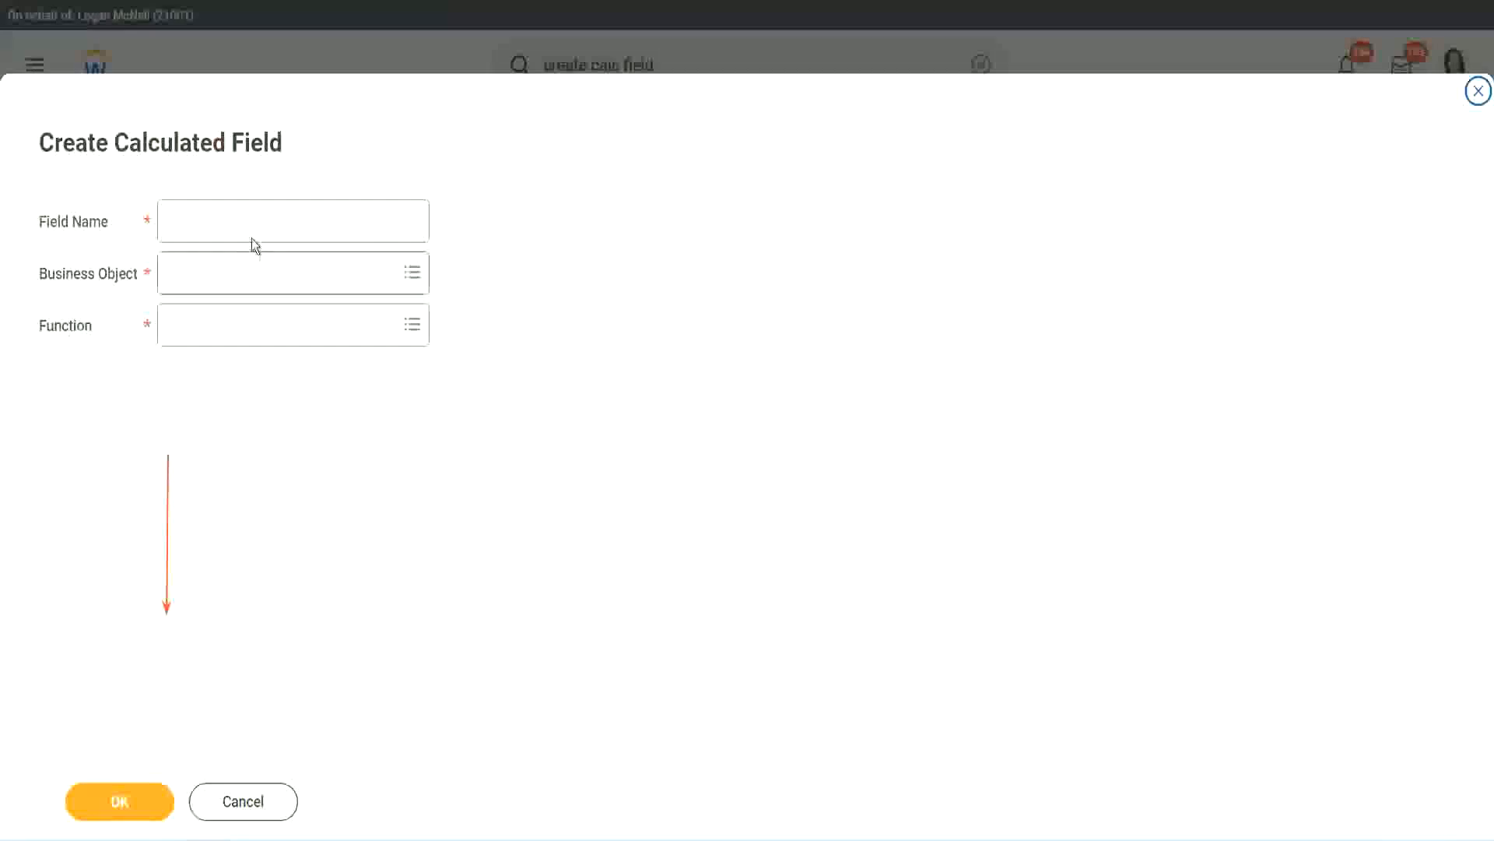
click(239, 220)
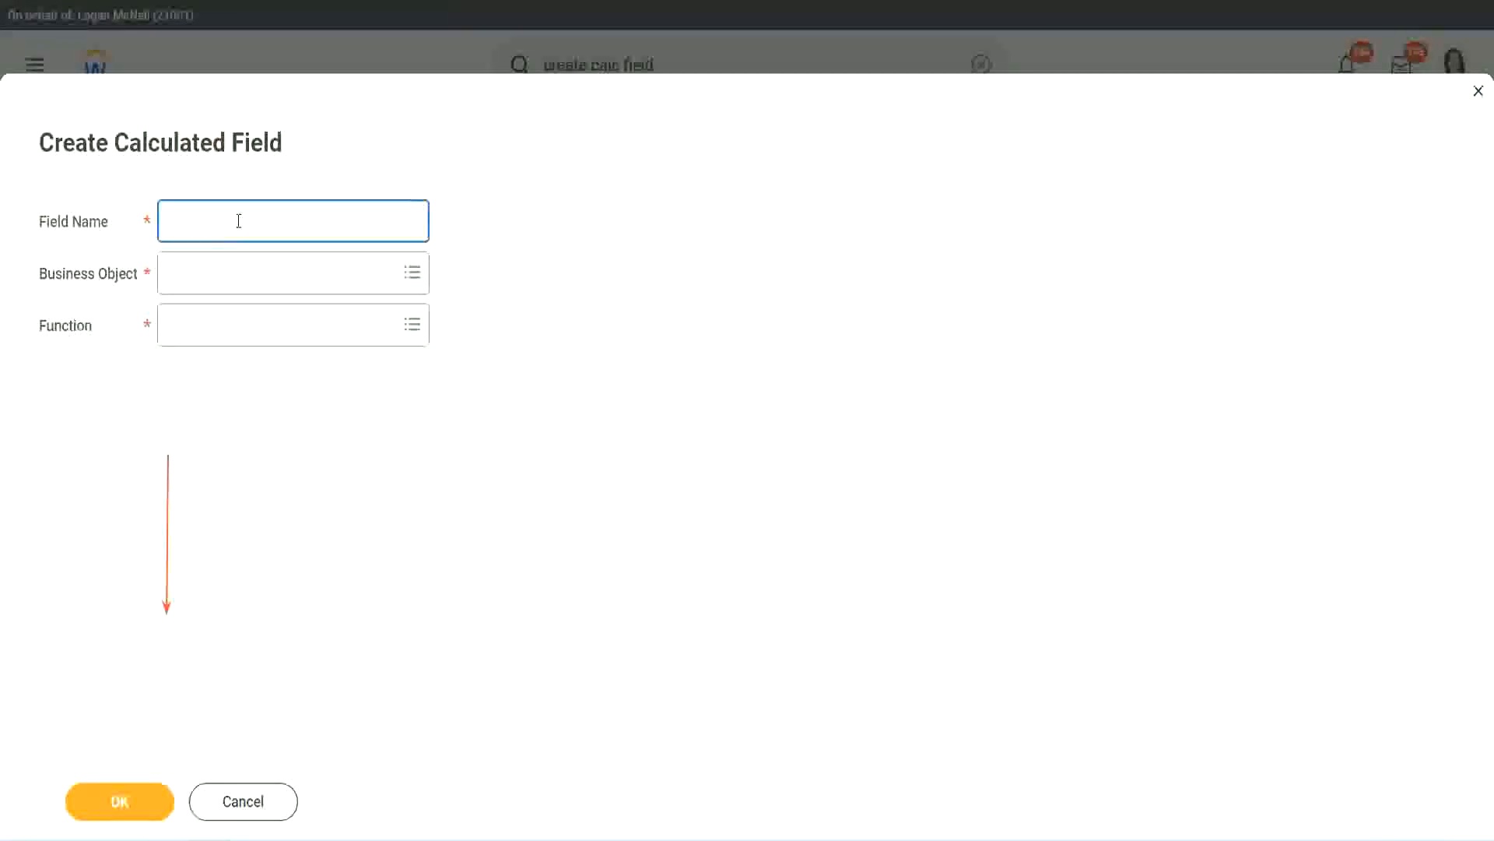
key(ctrl+v)
double_click(255, 222)
text(Ex)
text(per)
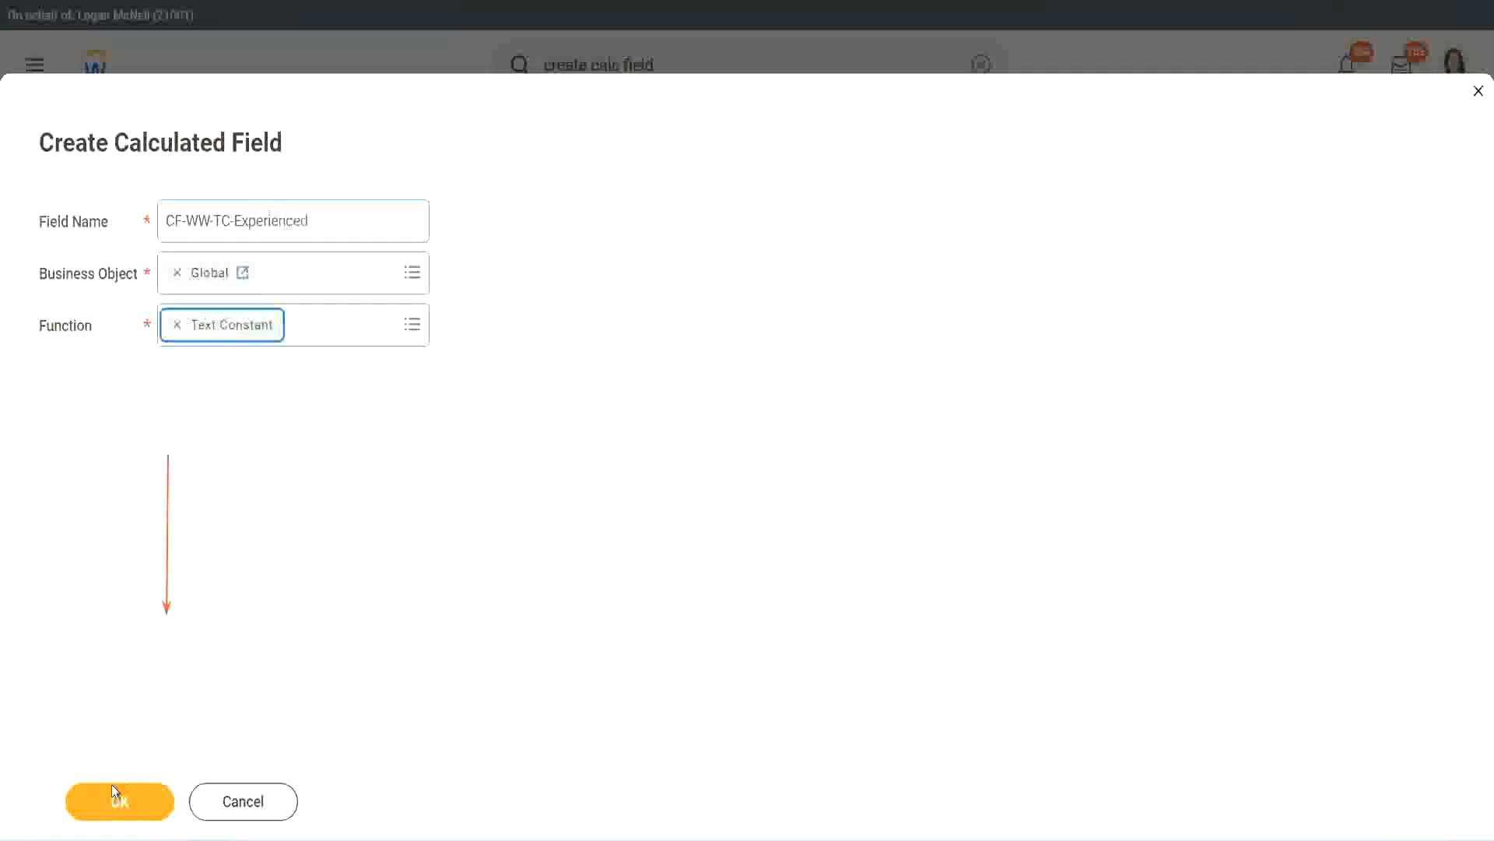
click(115, 798)
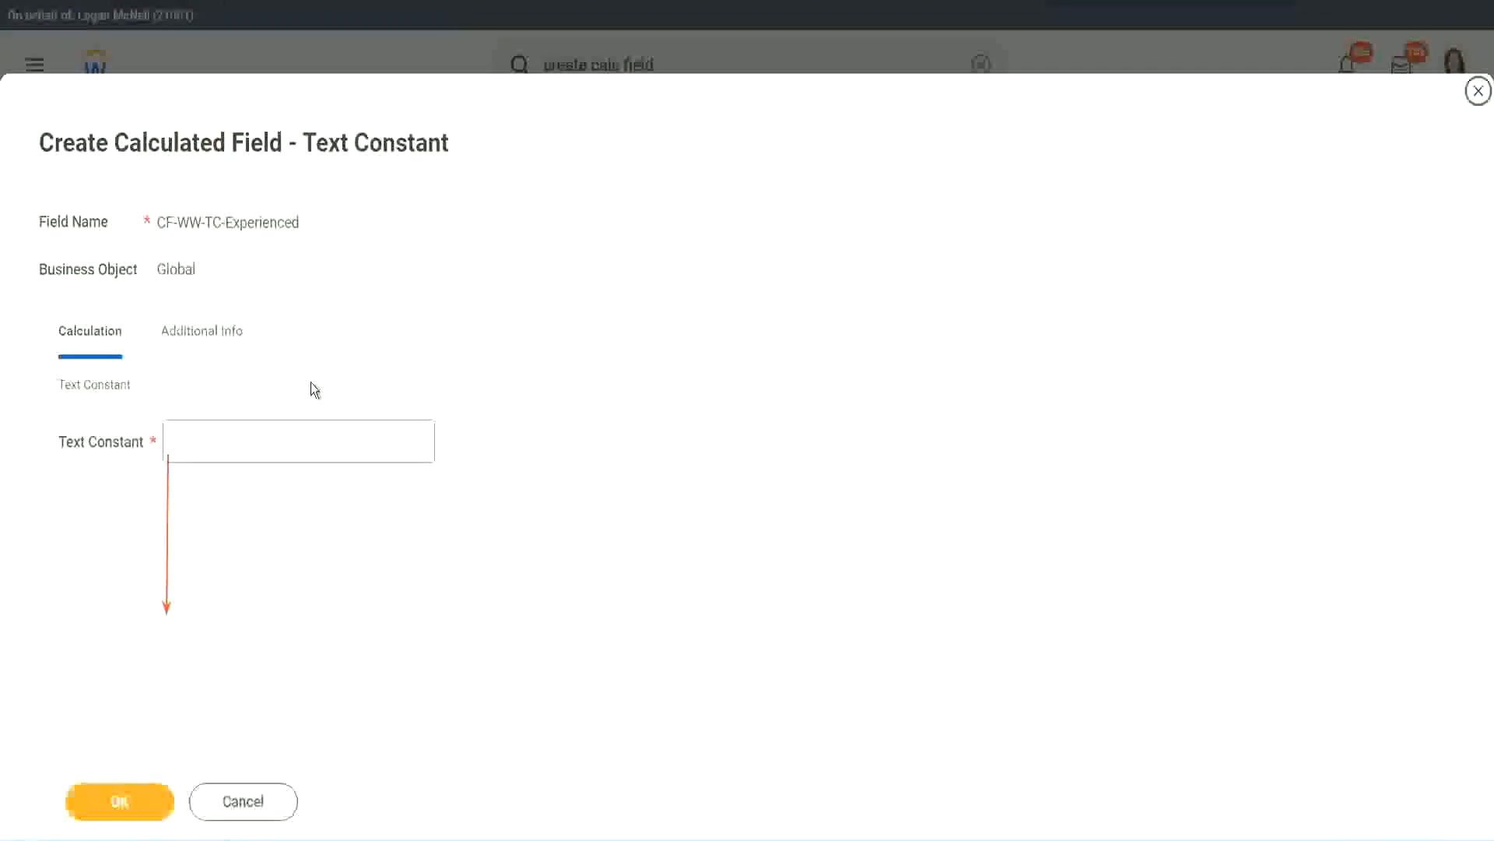
Set the text constant value to Experienced and save the field as the second row's return value
click(231, 441)
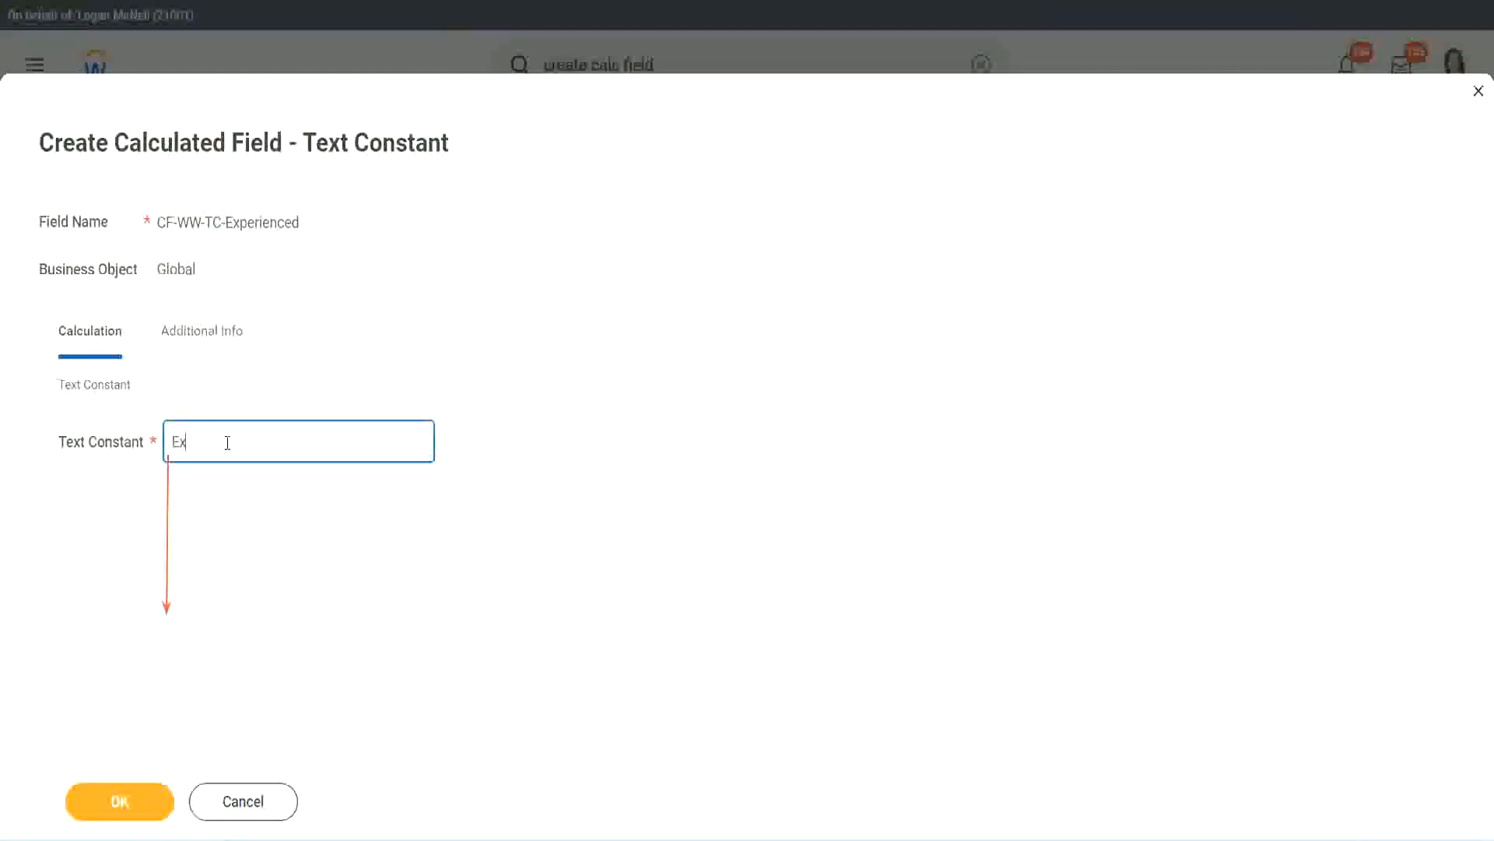
text(Experienced)
click(125, 799)
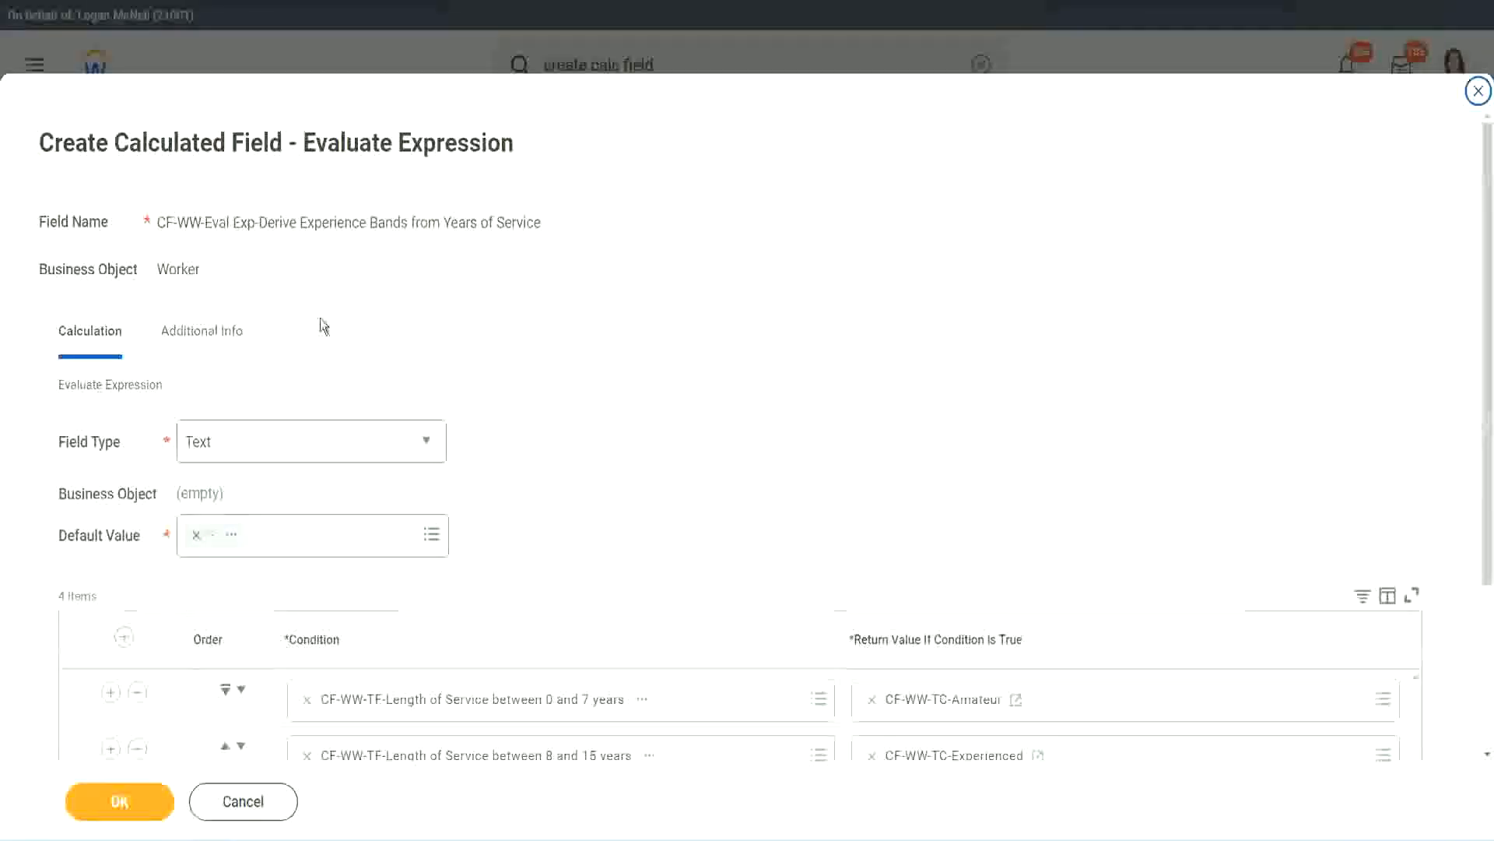
Start a calculated field for the third row's return value, paste the copied field name, and check the 16 - 30 years band name in Notepad++
scroll(689, 405, down, 3)
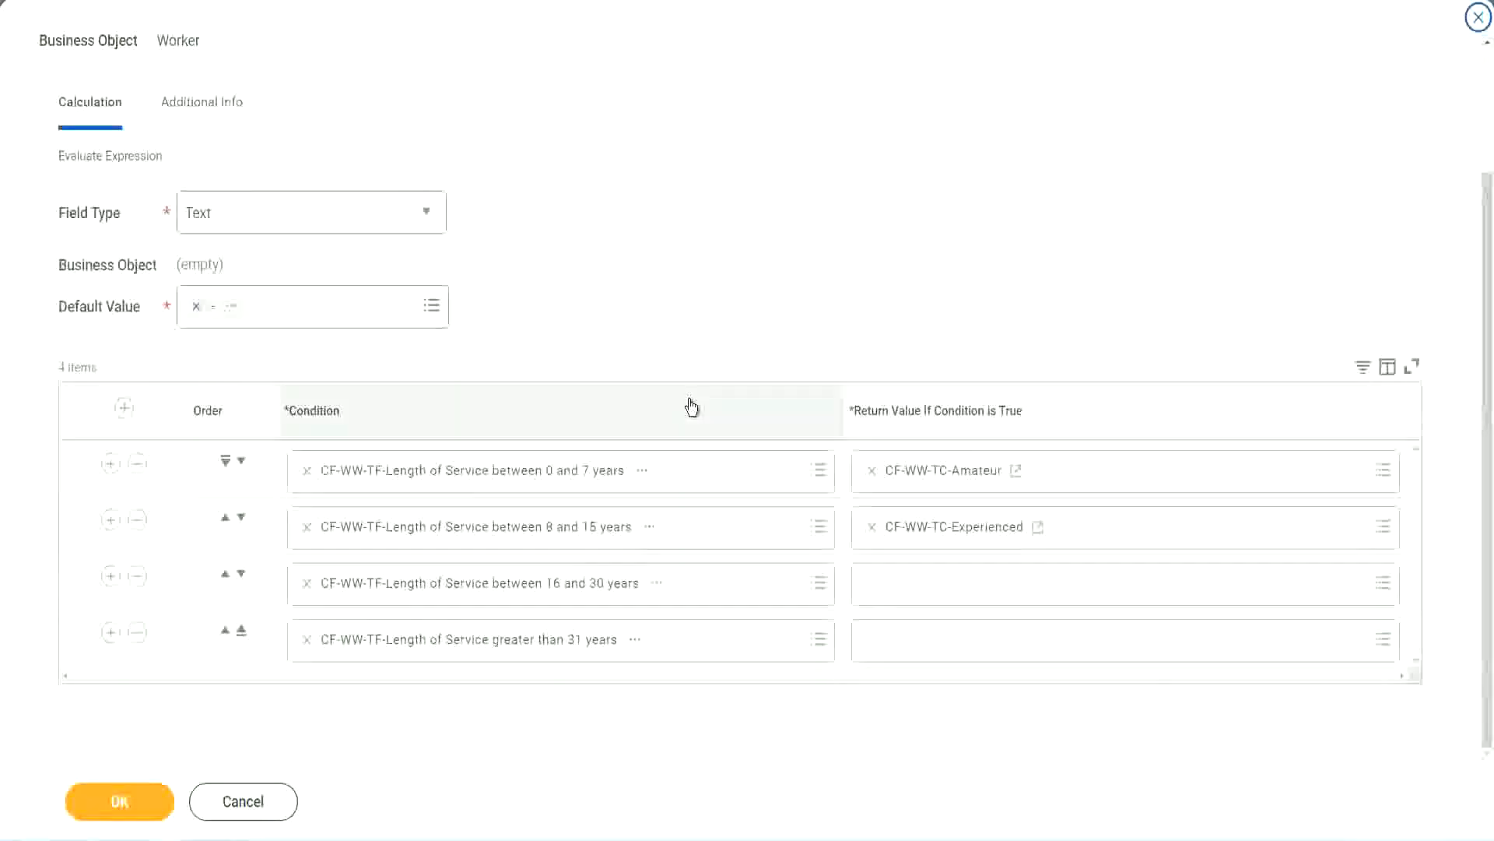
click(932, 591)
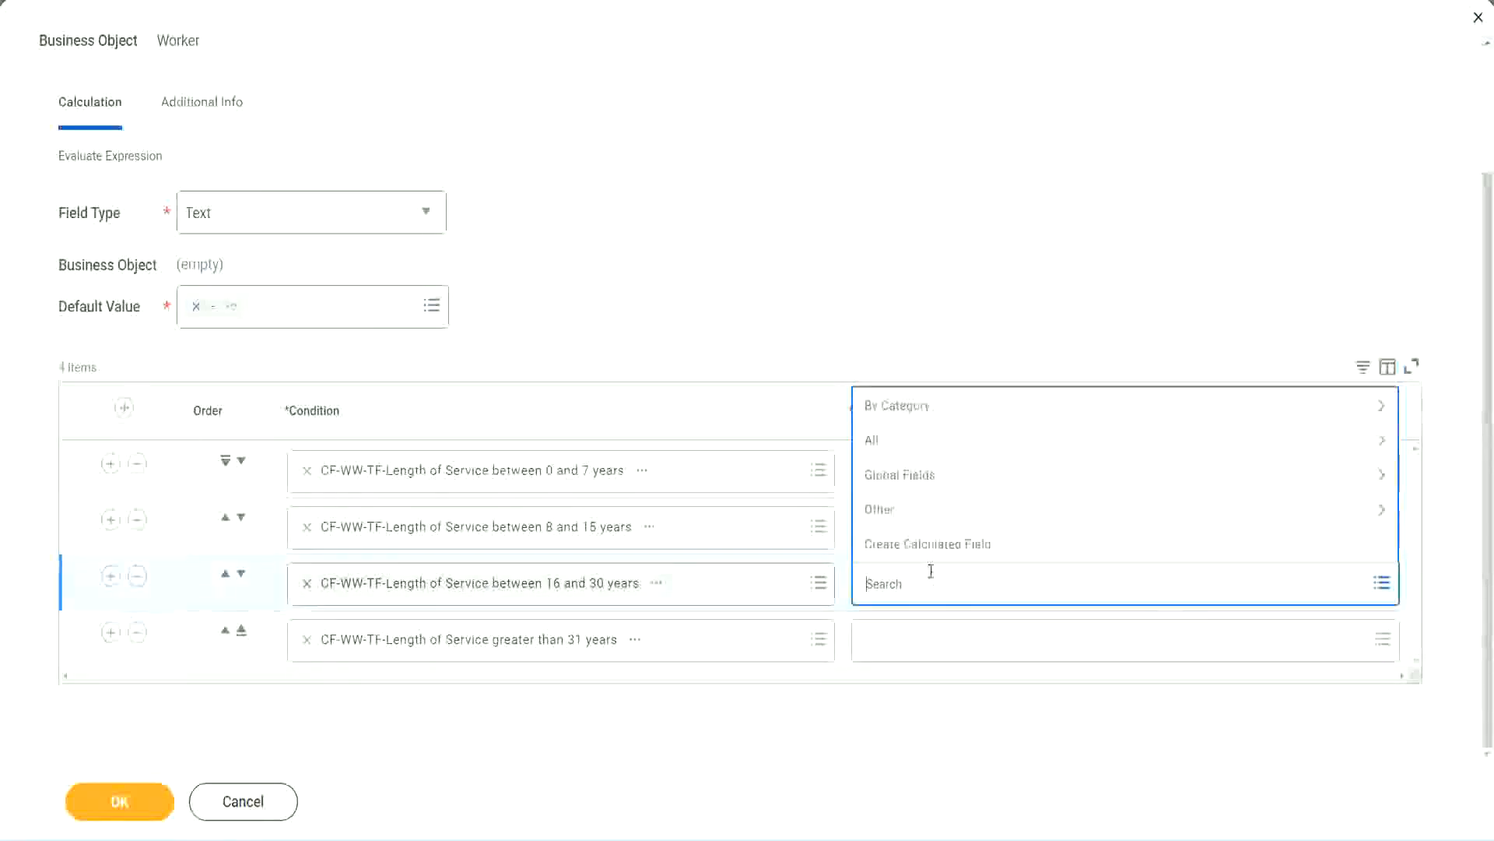
click(612, 424)
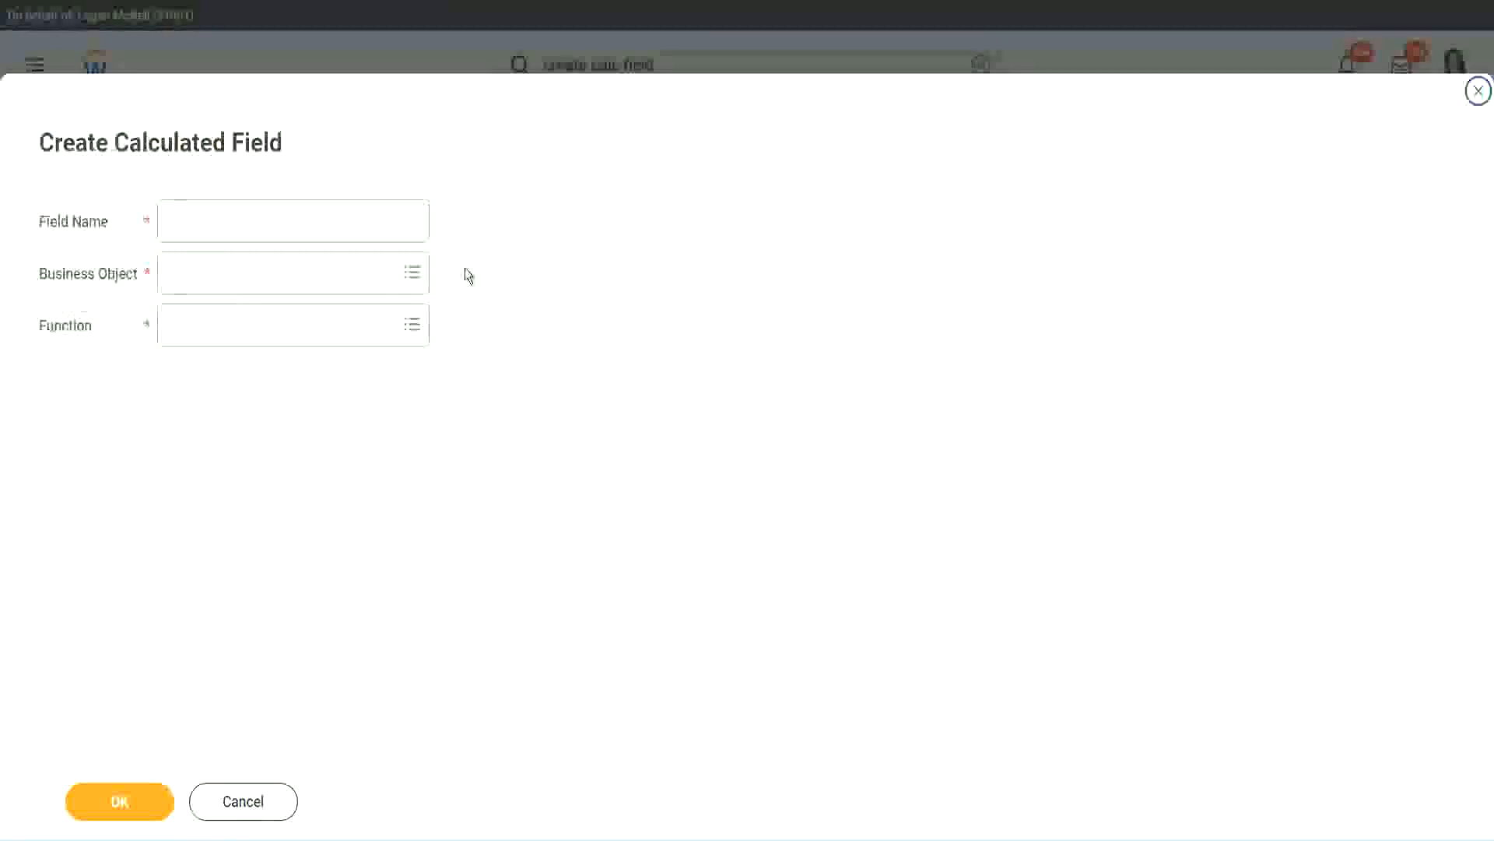
click(317, 220)
key(ctrl+v)
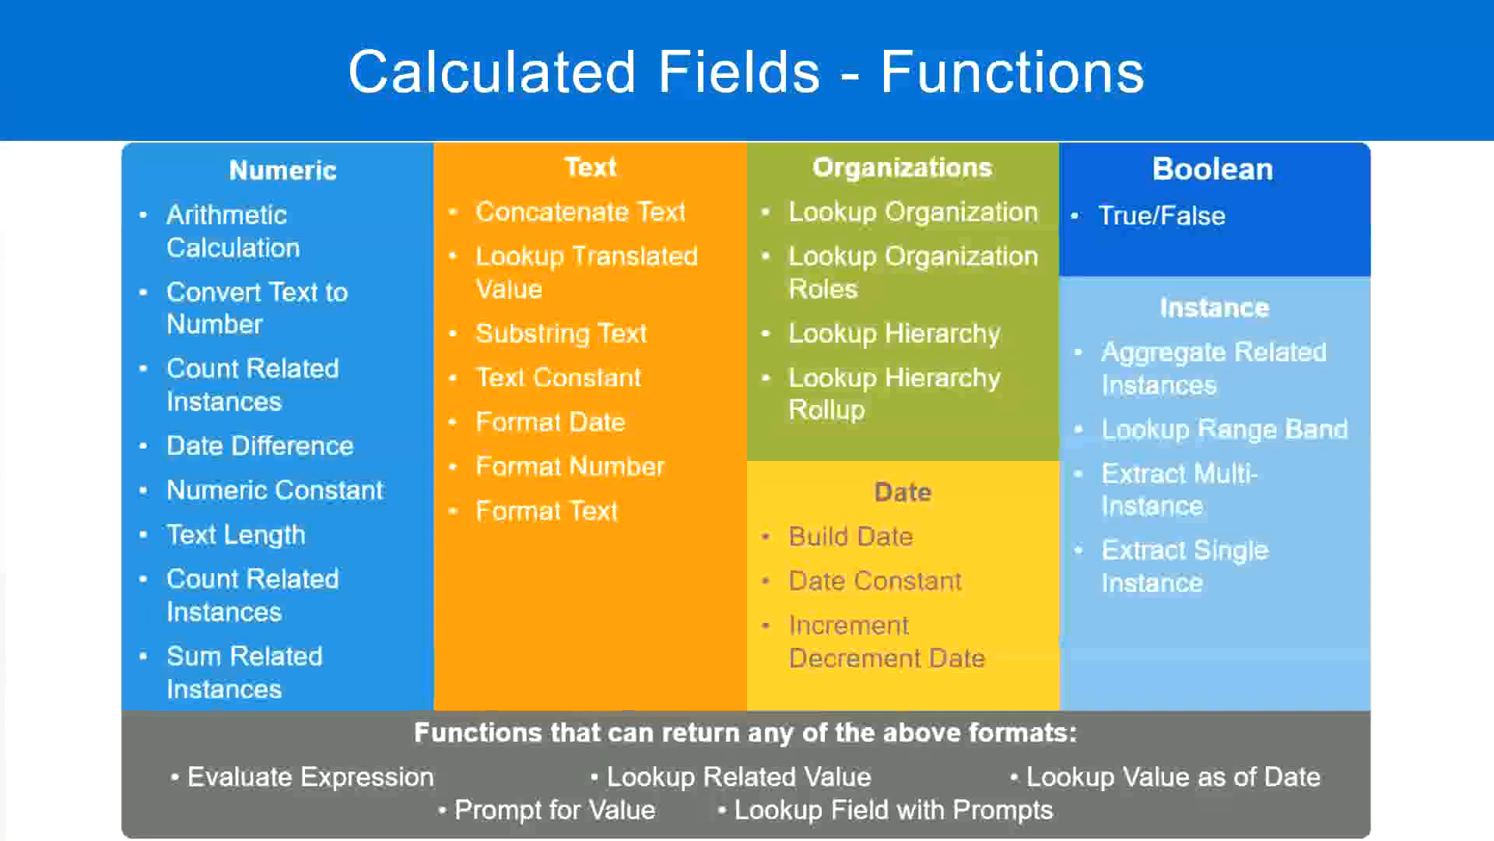
key(alt+Tab)
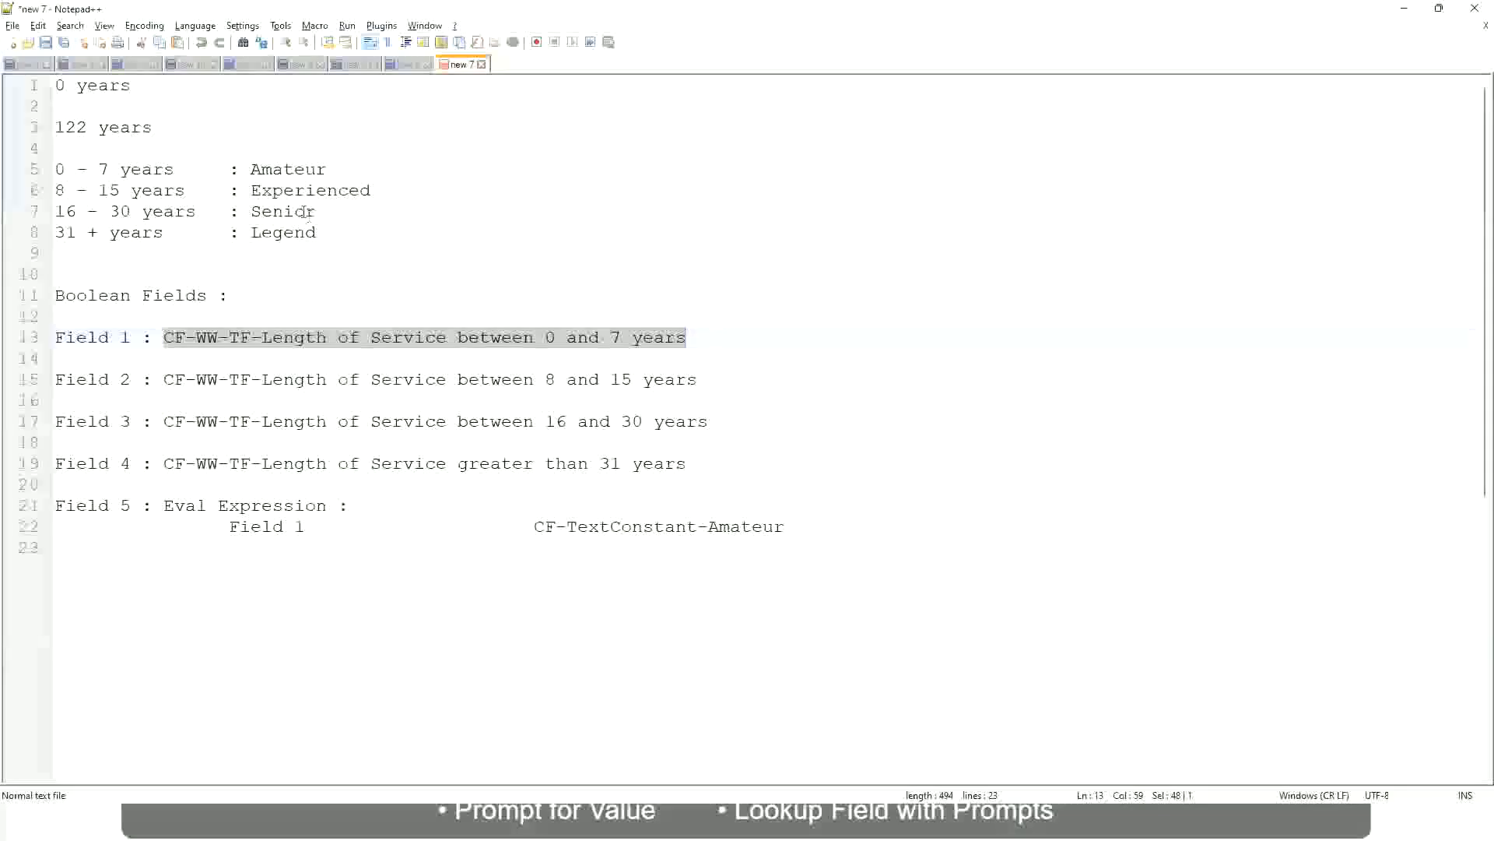
key(alt+Tab)
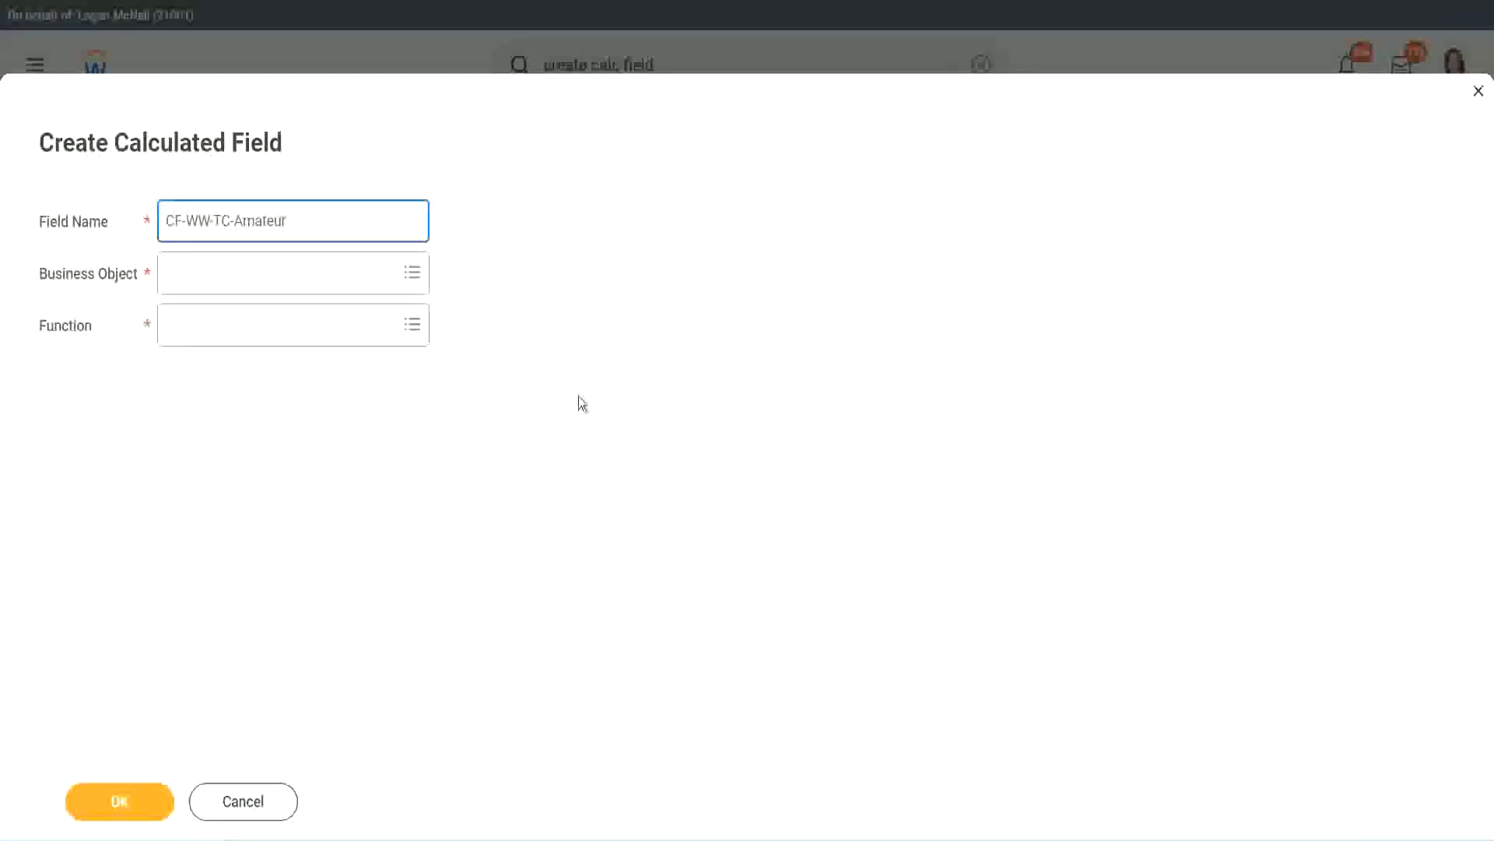
Set the new field's business object to Global and change its name to CF-WW-TC-Senior
click(171, 274)
text(global)
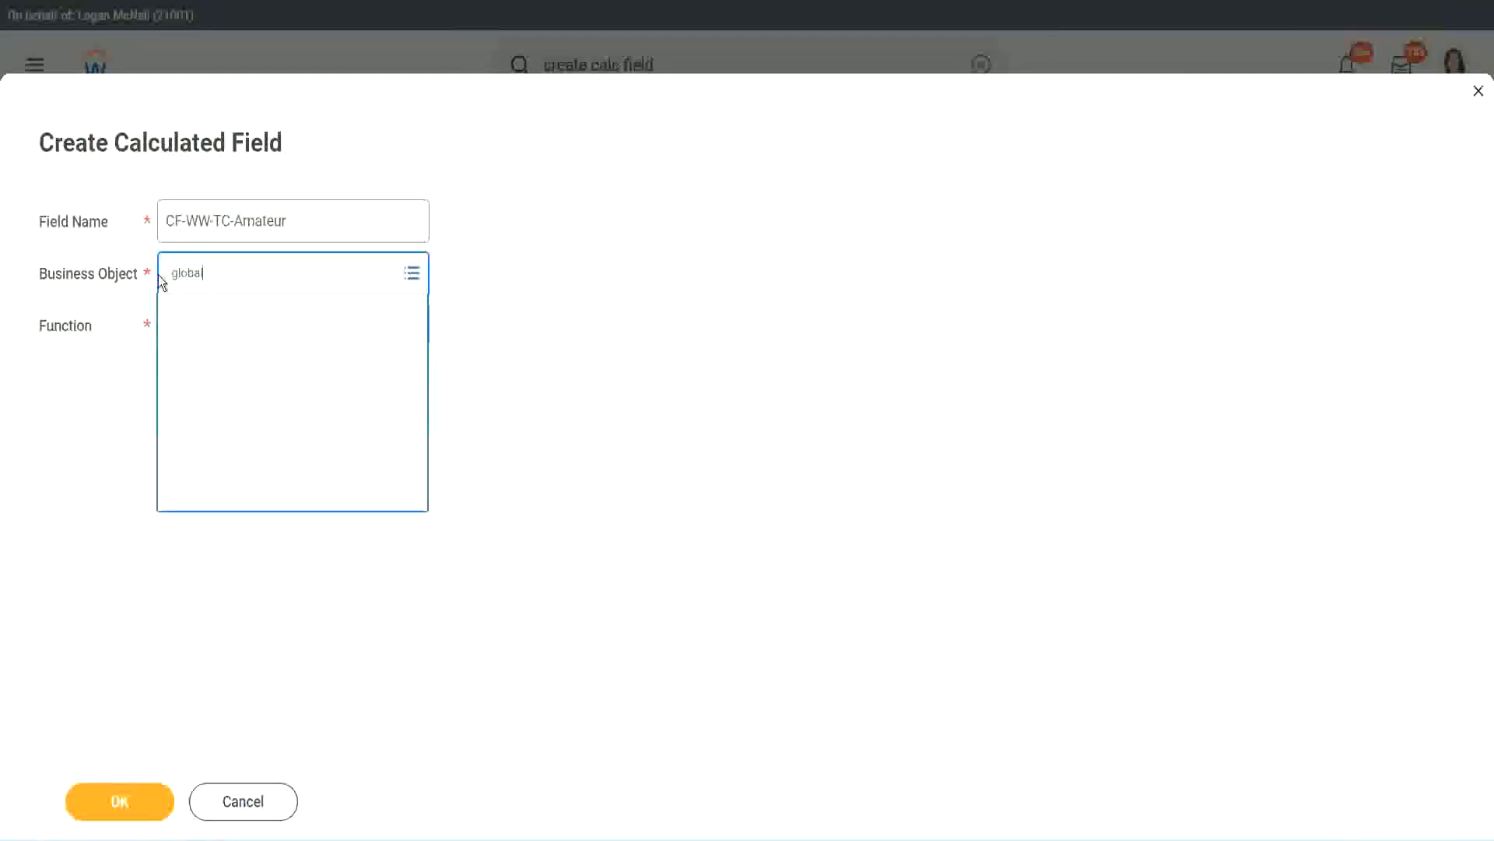
key(Return)
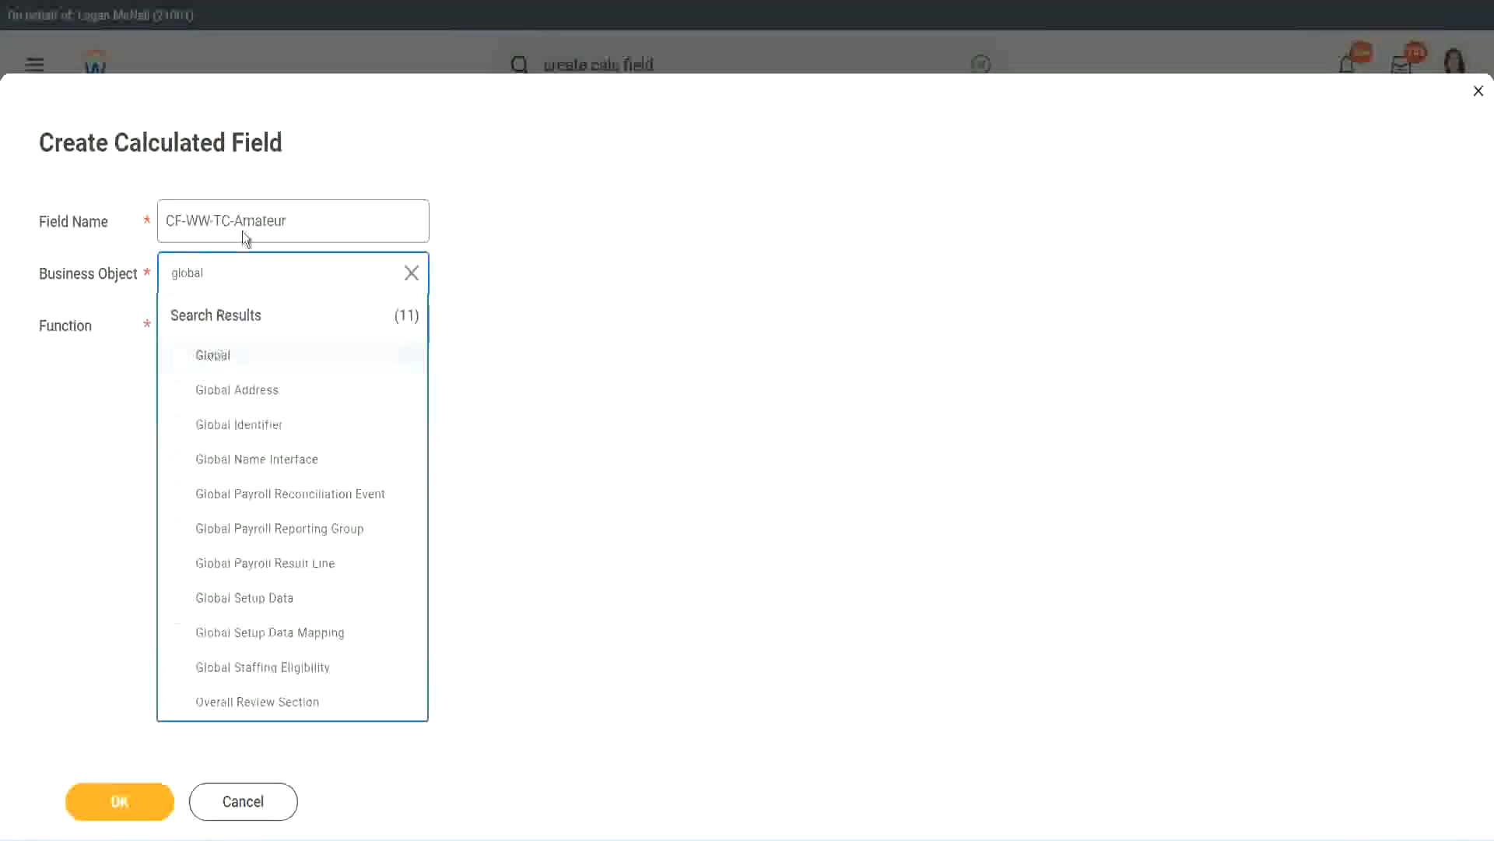
click(257, 222)
double_click(268, 220)
text(S)
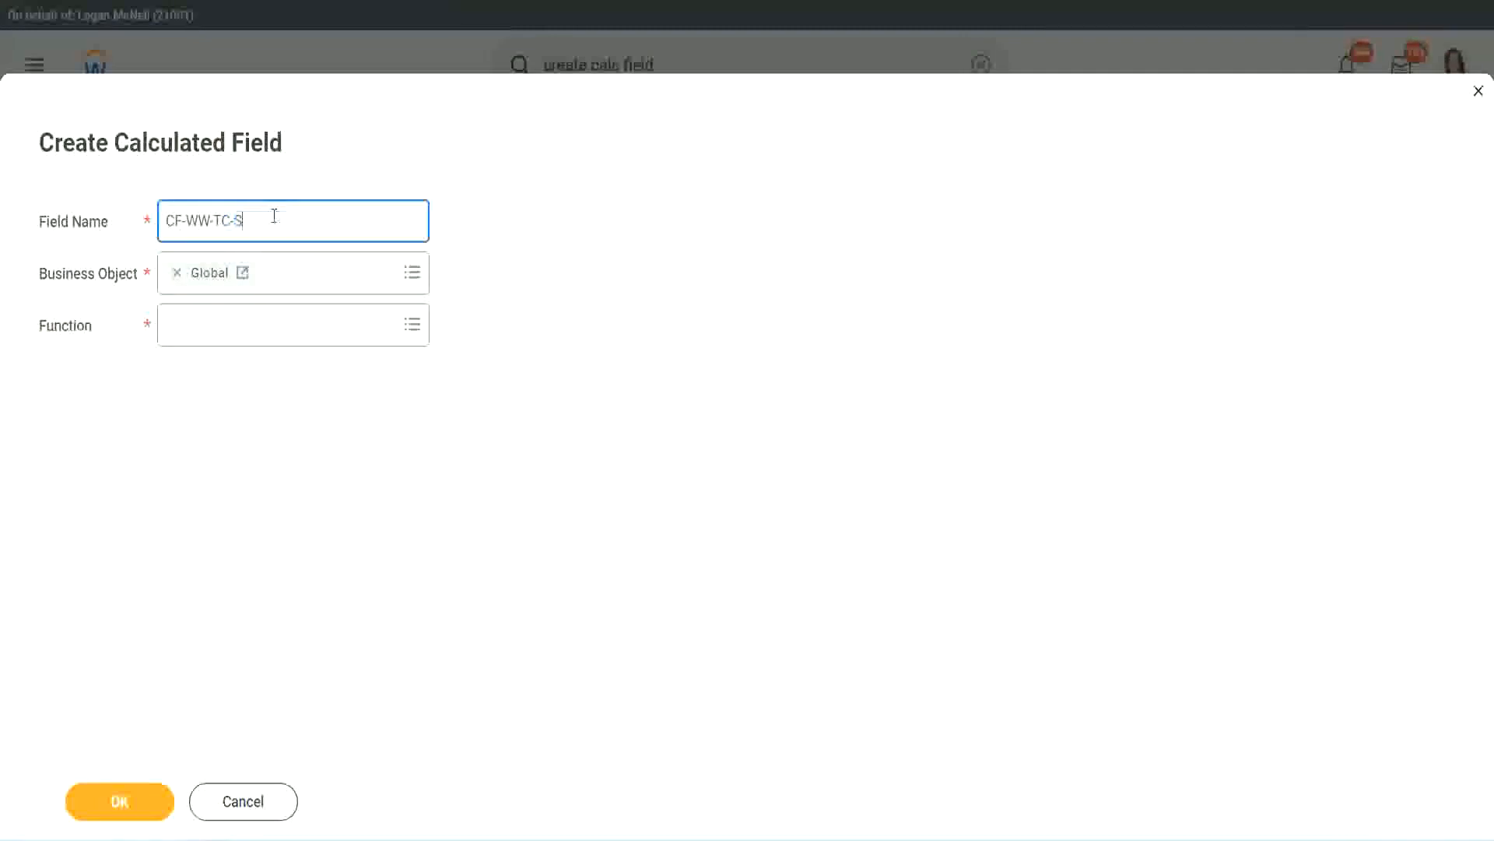
text(enior)
Make the field a Text Constant with the value Senior and save it as the third row's return value
click(238, 339)
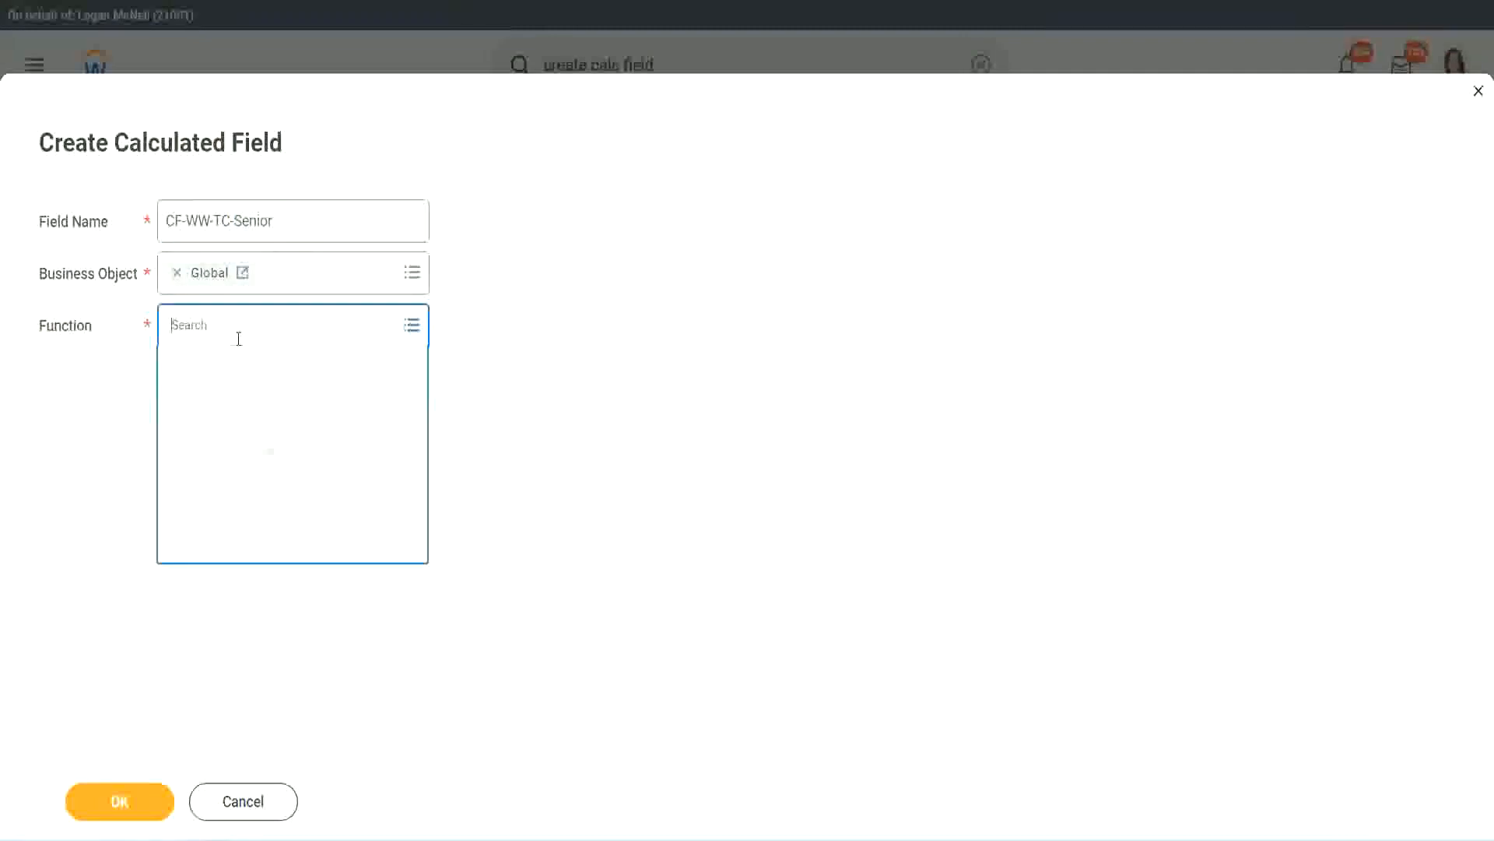
text(tc)
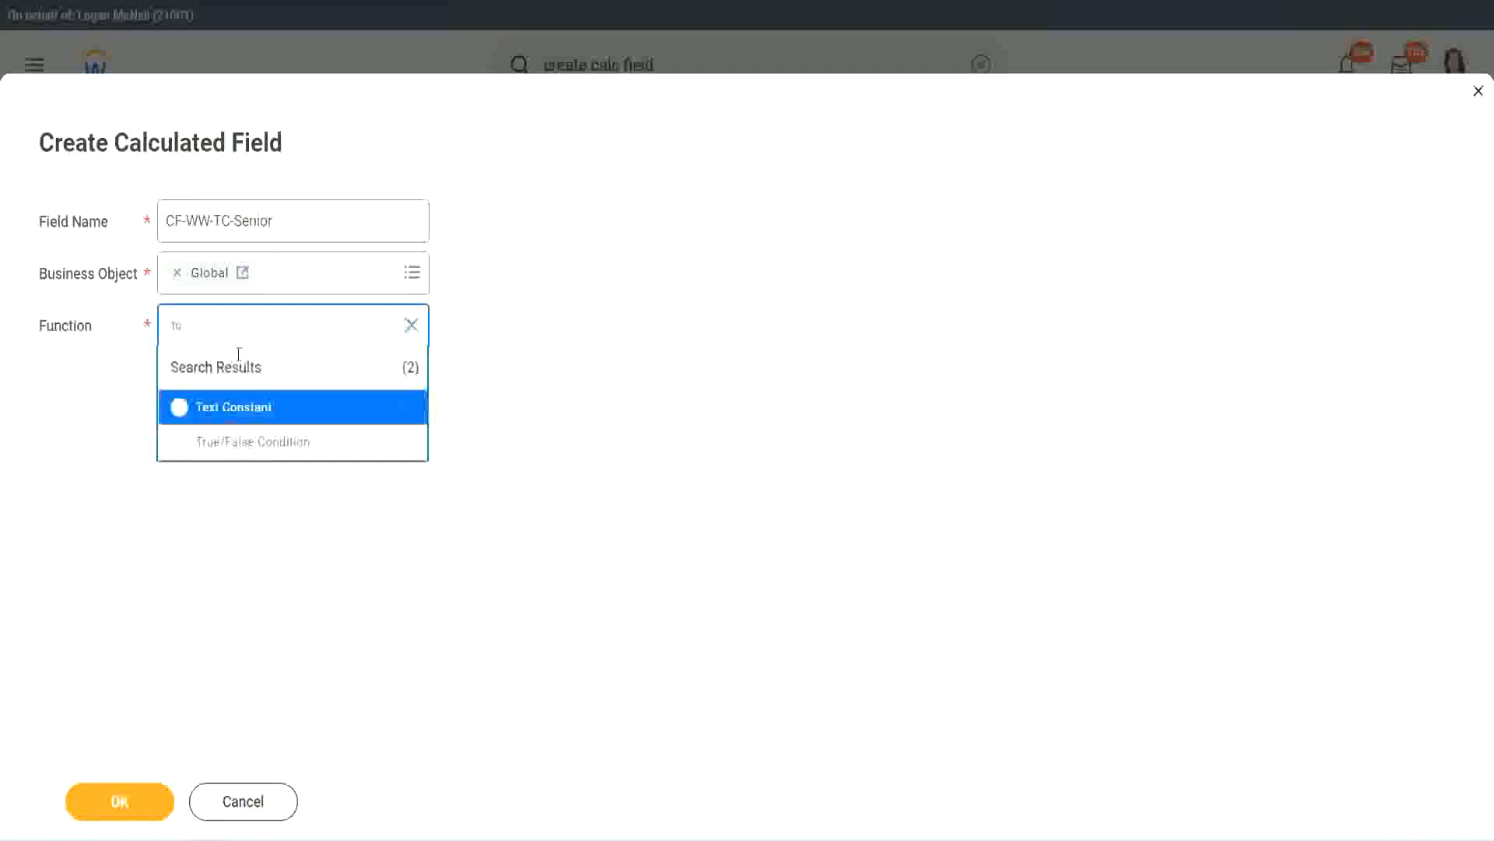
click(231, 407)
click(133, 809)
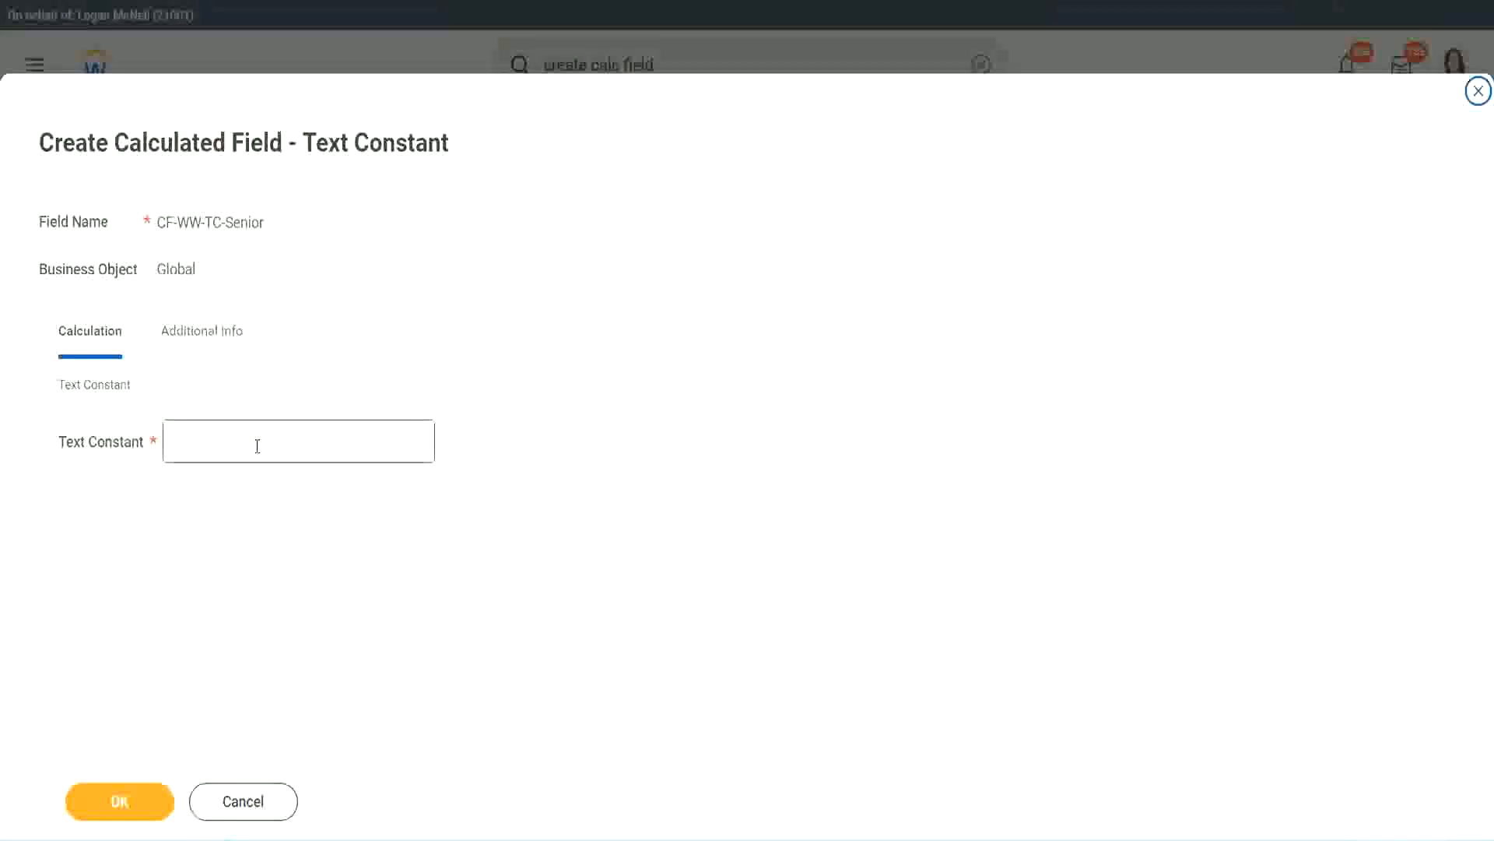
click(252, 437)
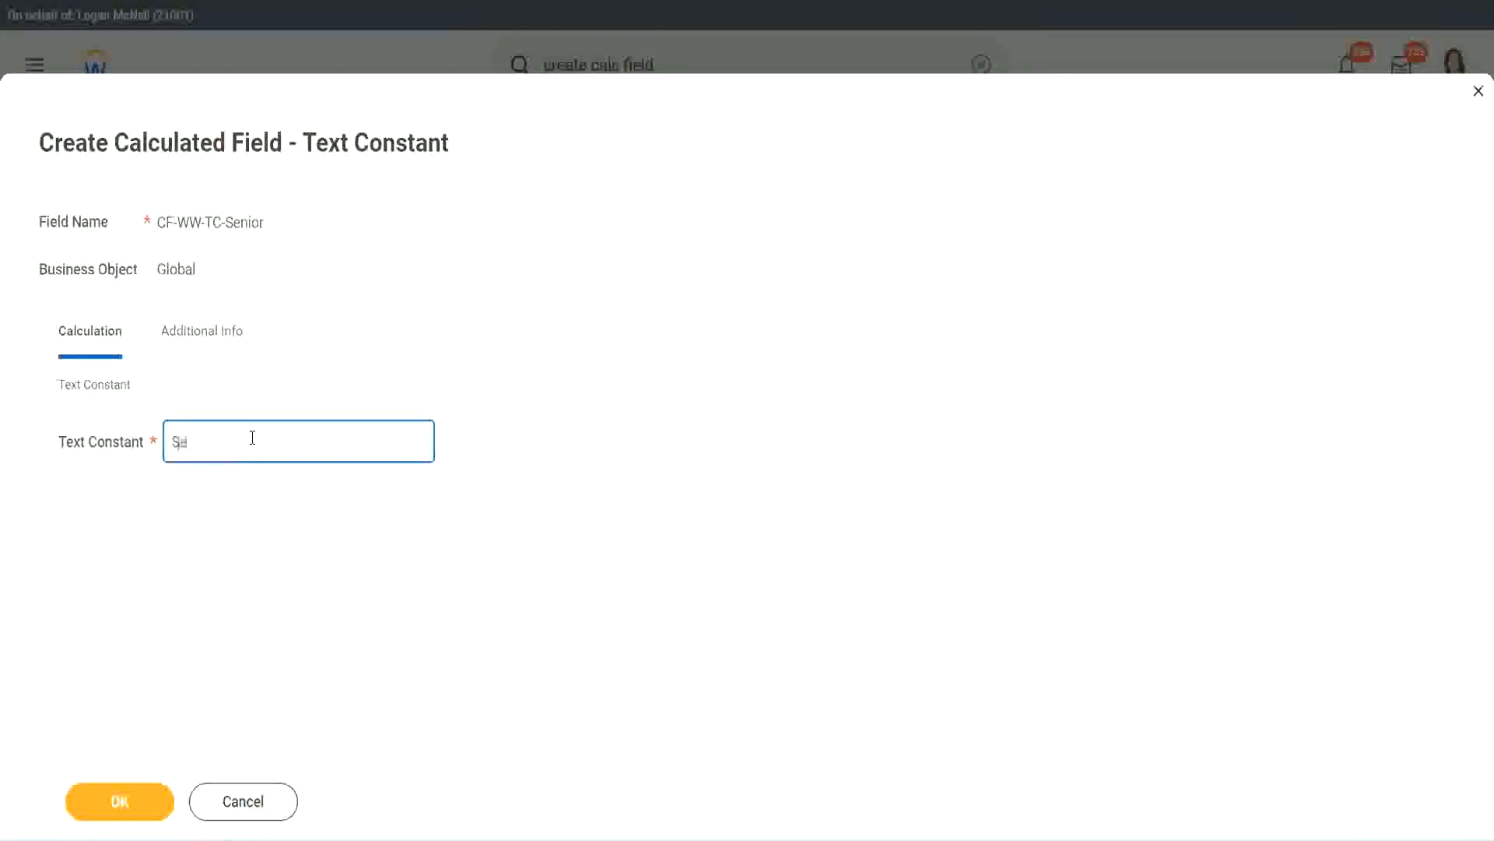
click(147, 787)
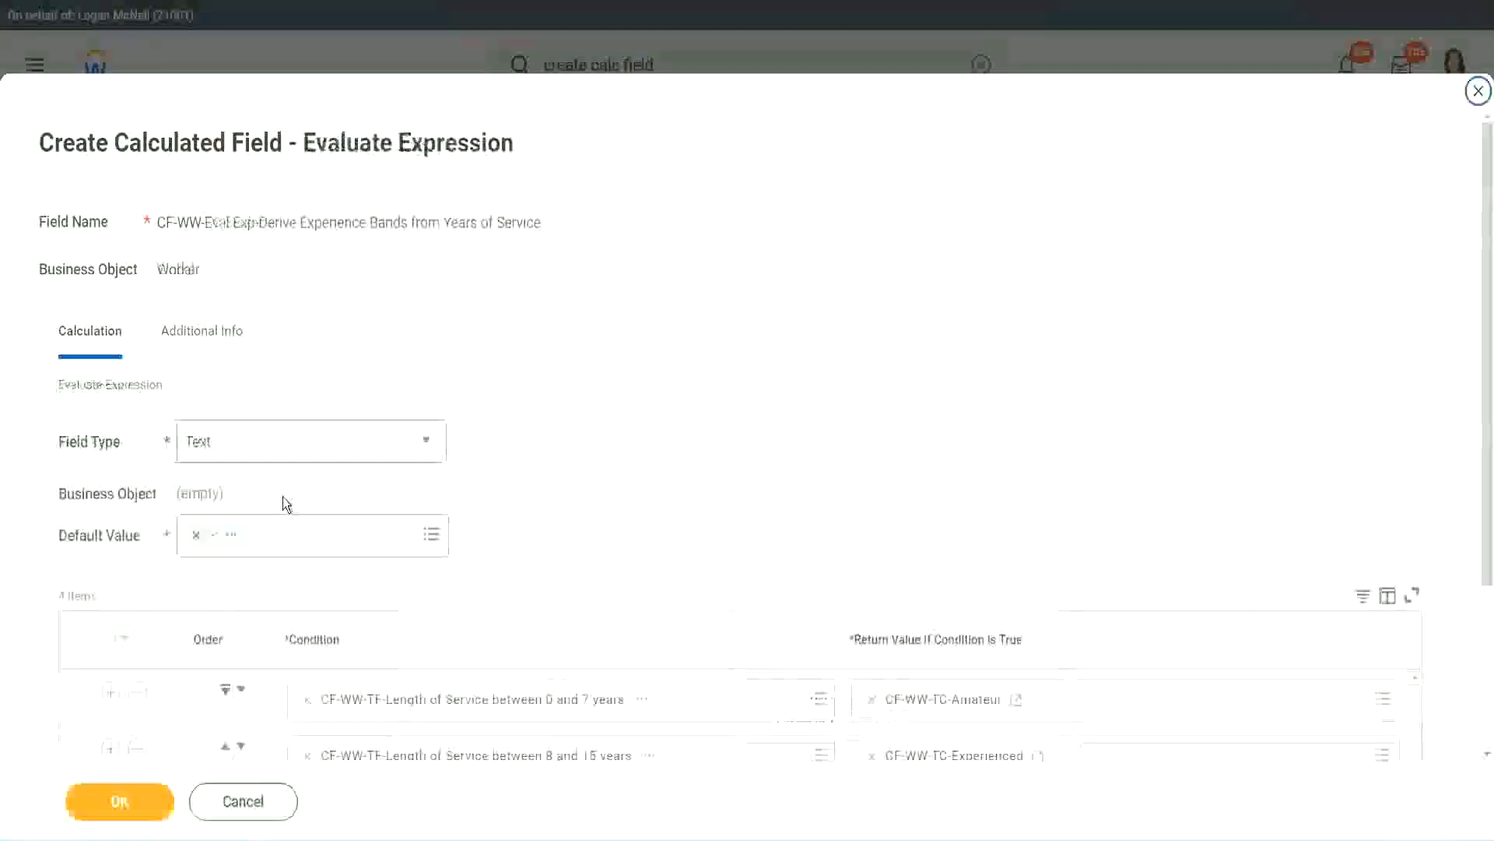
Copy the third row's return field name, start a calculated field for the fourth row's return value, and name it CF-WW-TC-Legend
scroll(1081, 559, down, 3)
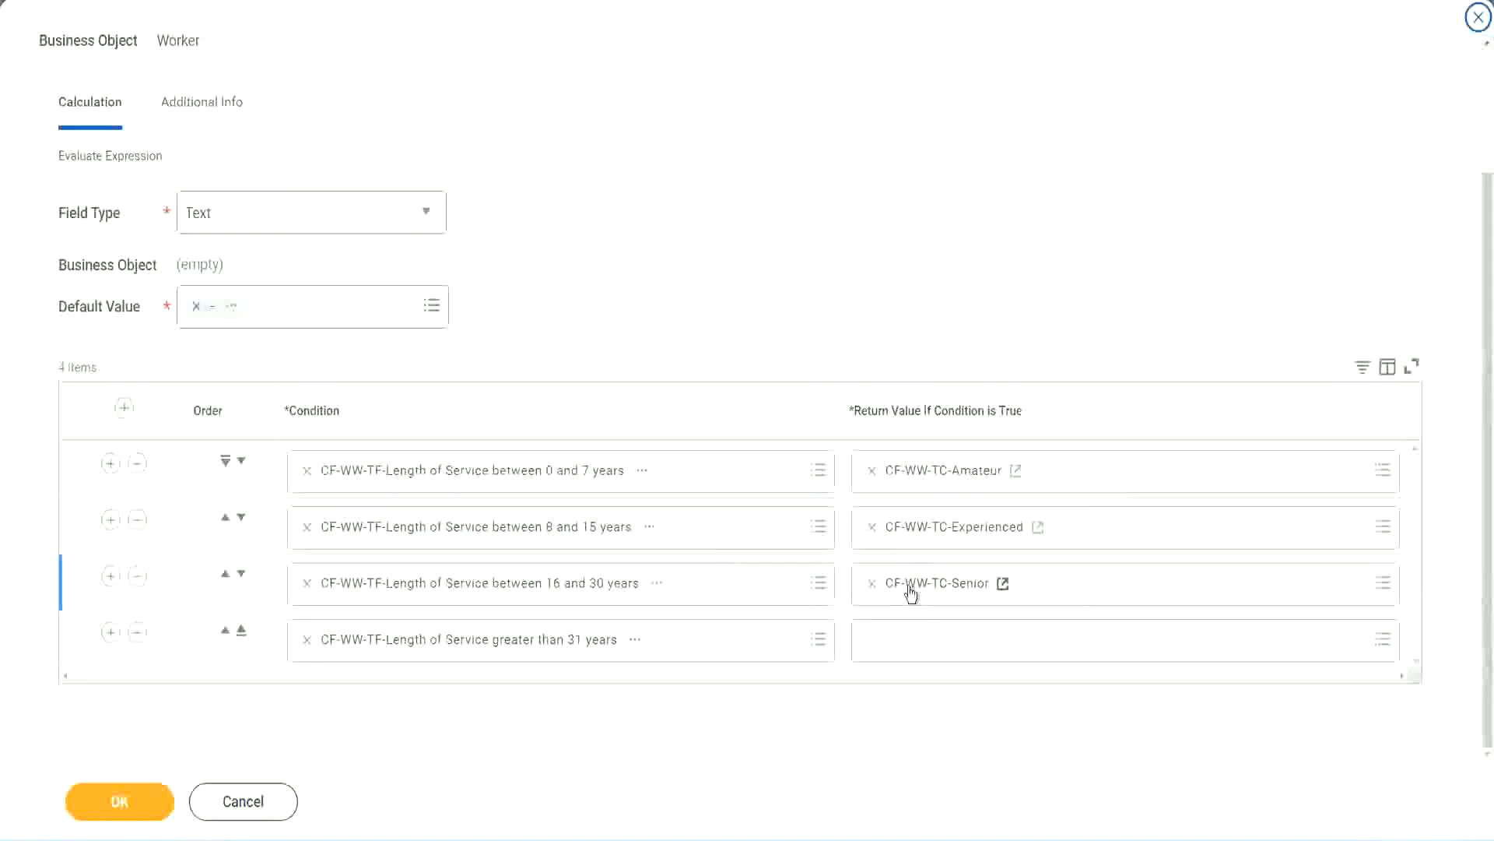
right_click(909, 587)
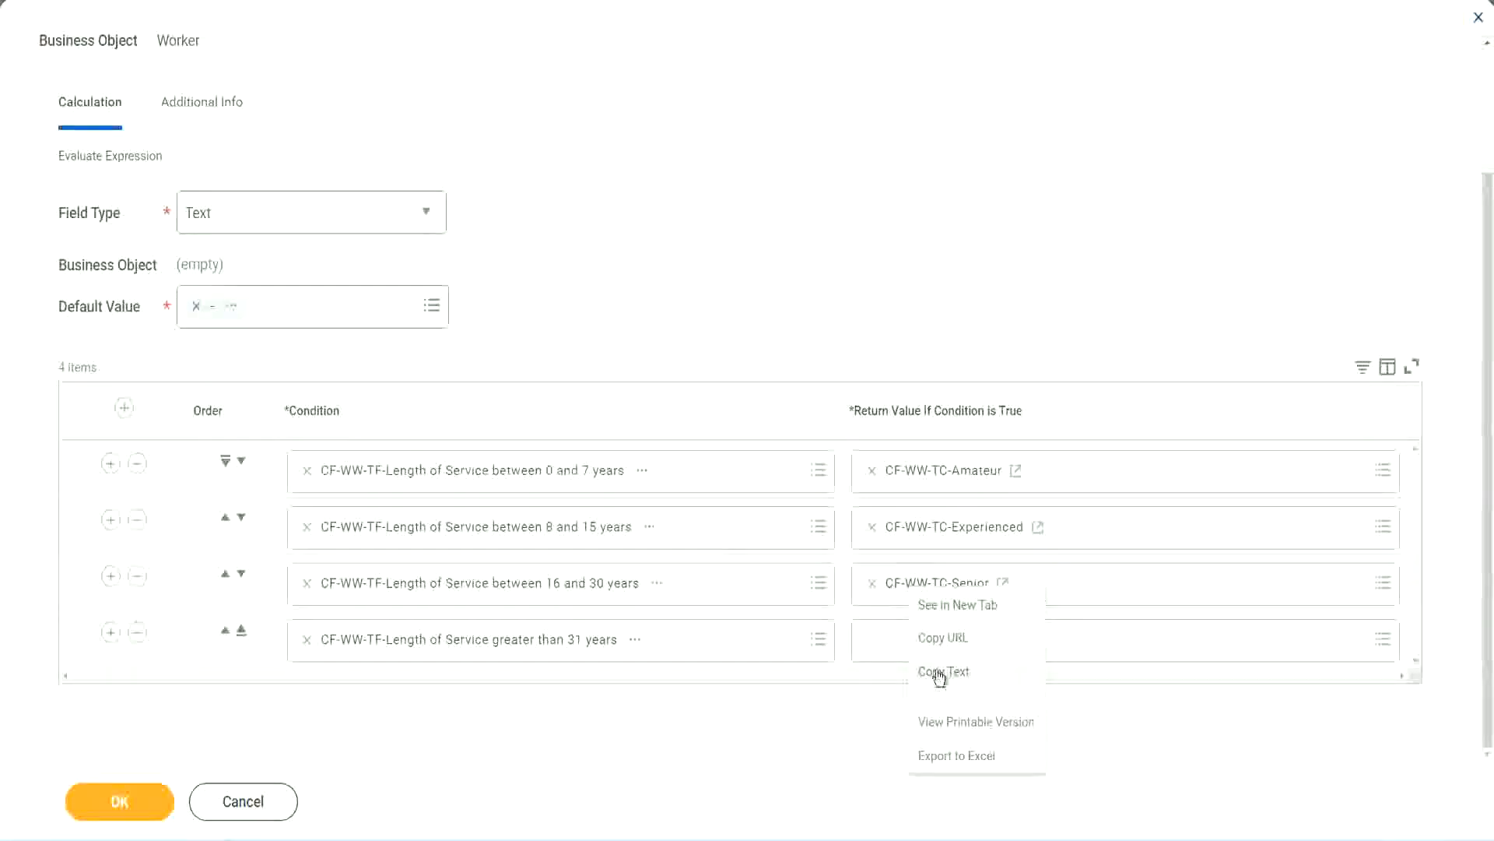
click(917, 668)
click(908, 645)
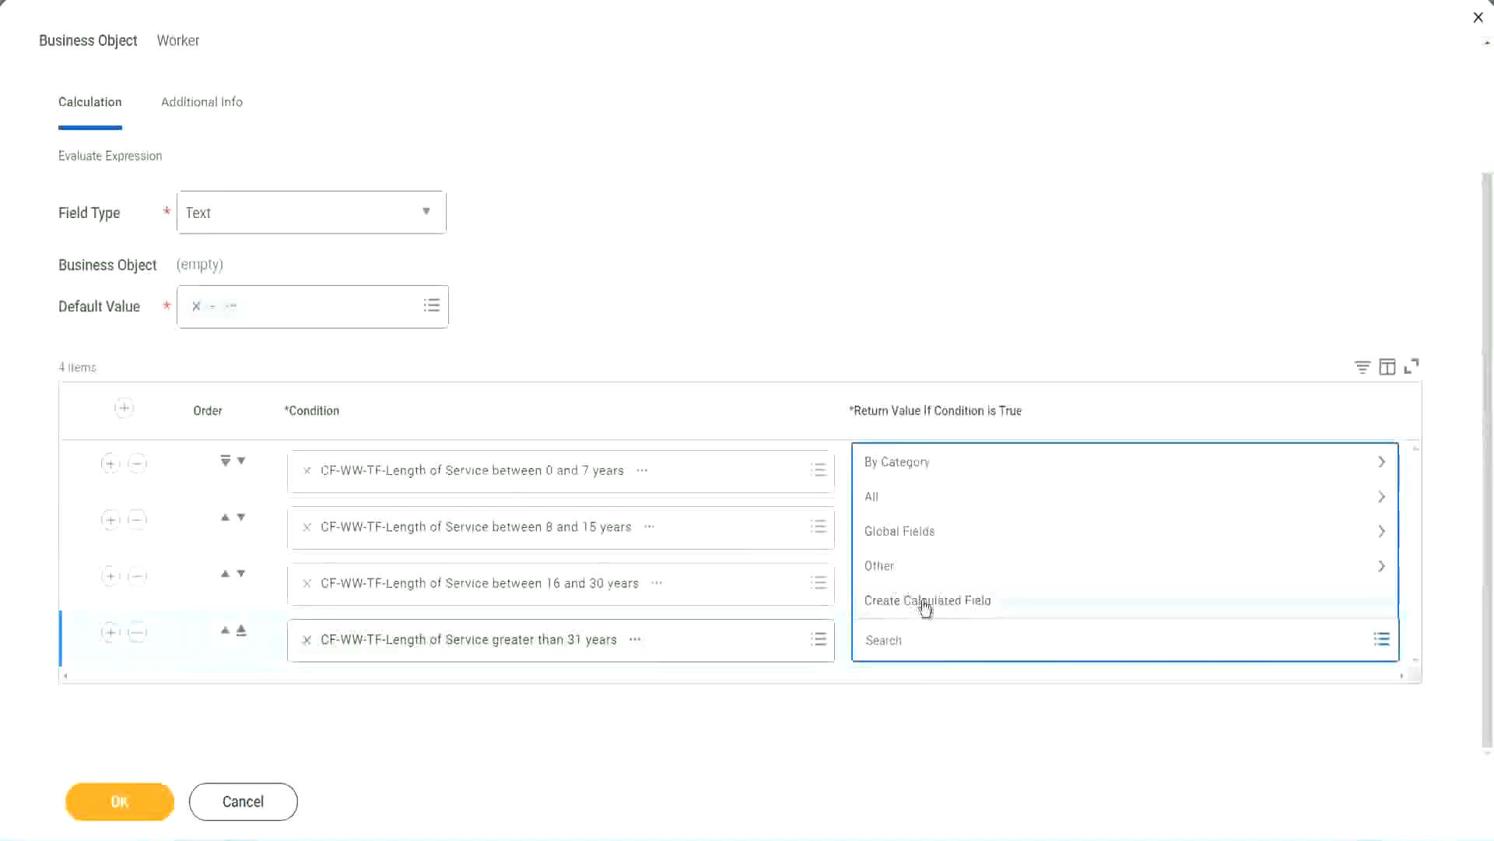
click(917, 606)
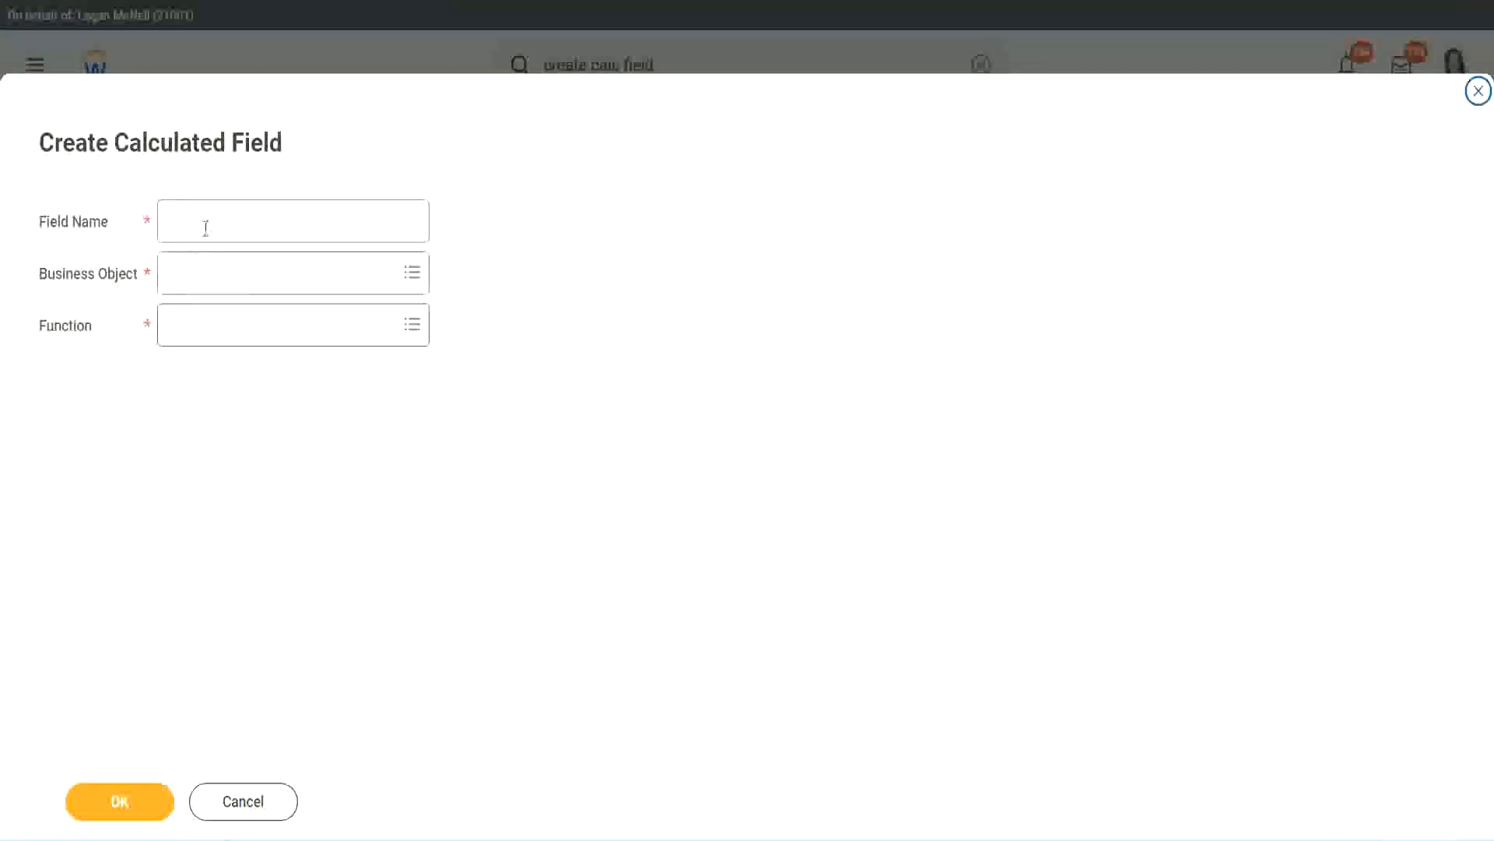
click(206, 227)
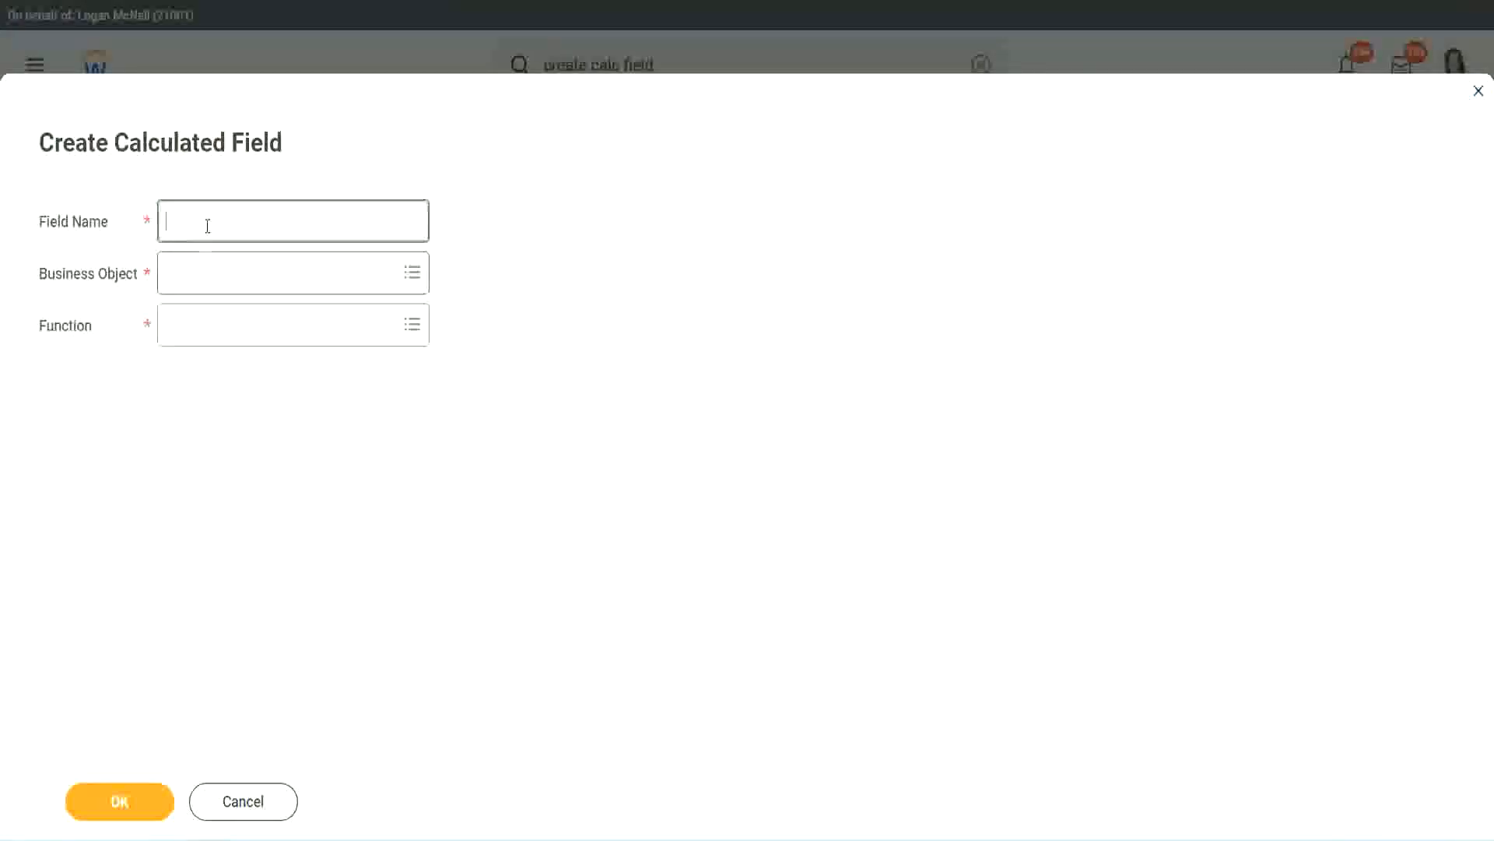
key(ctrl+v)
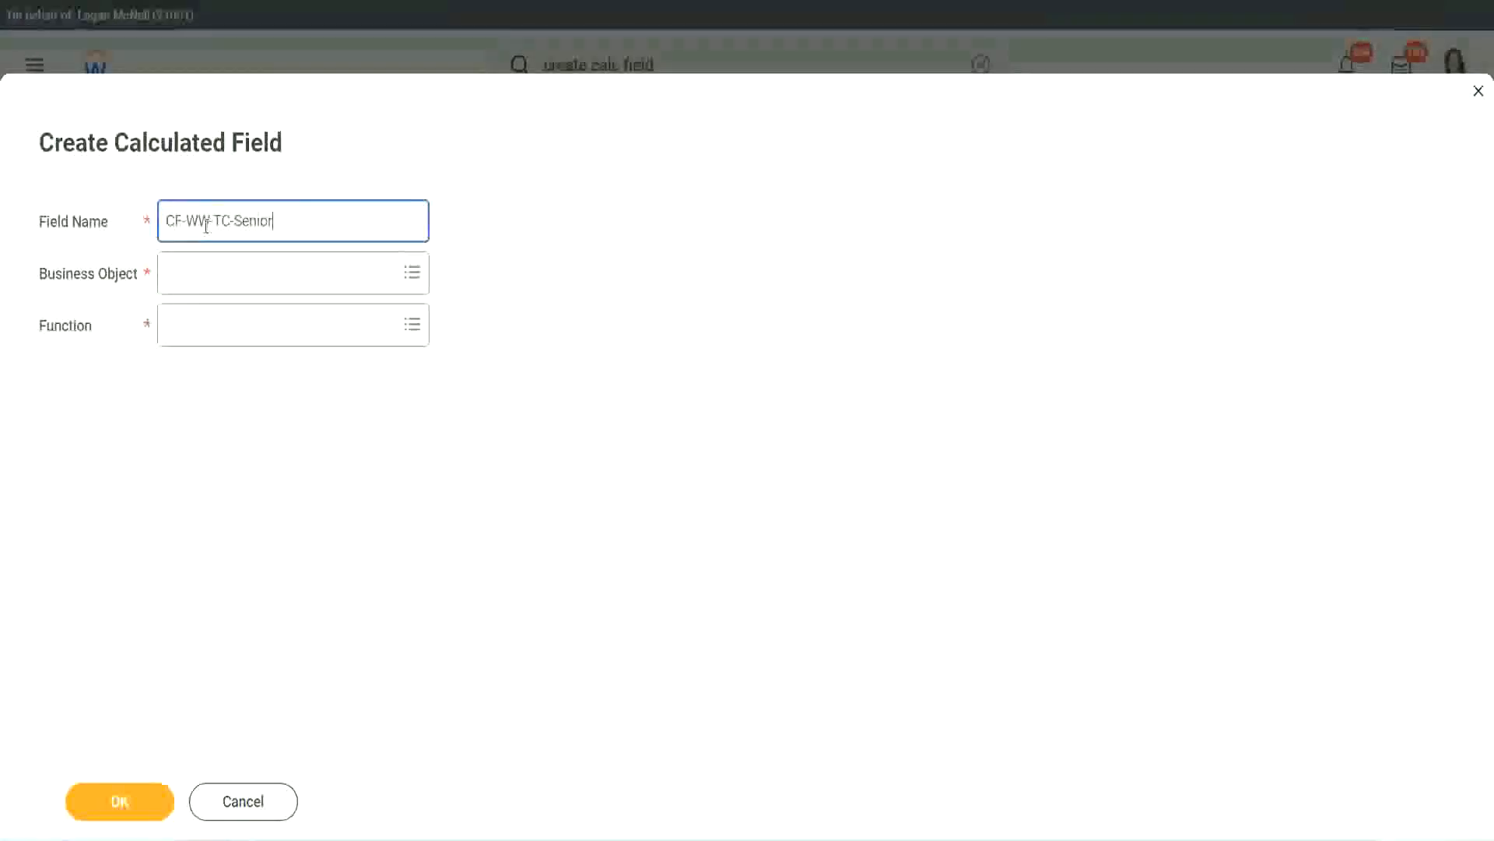
double_click(253, 221)
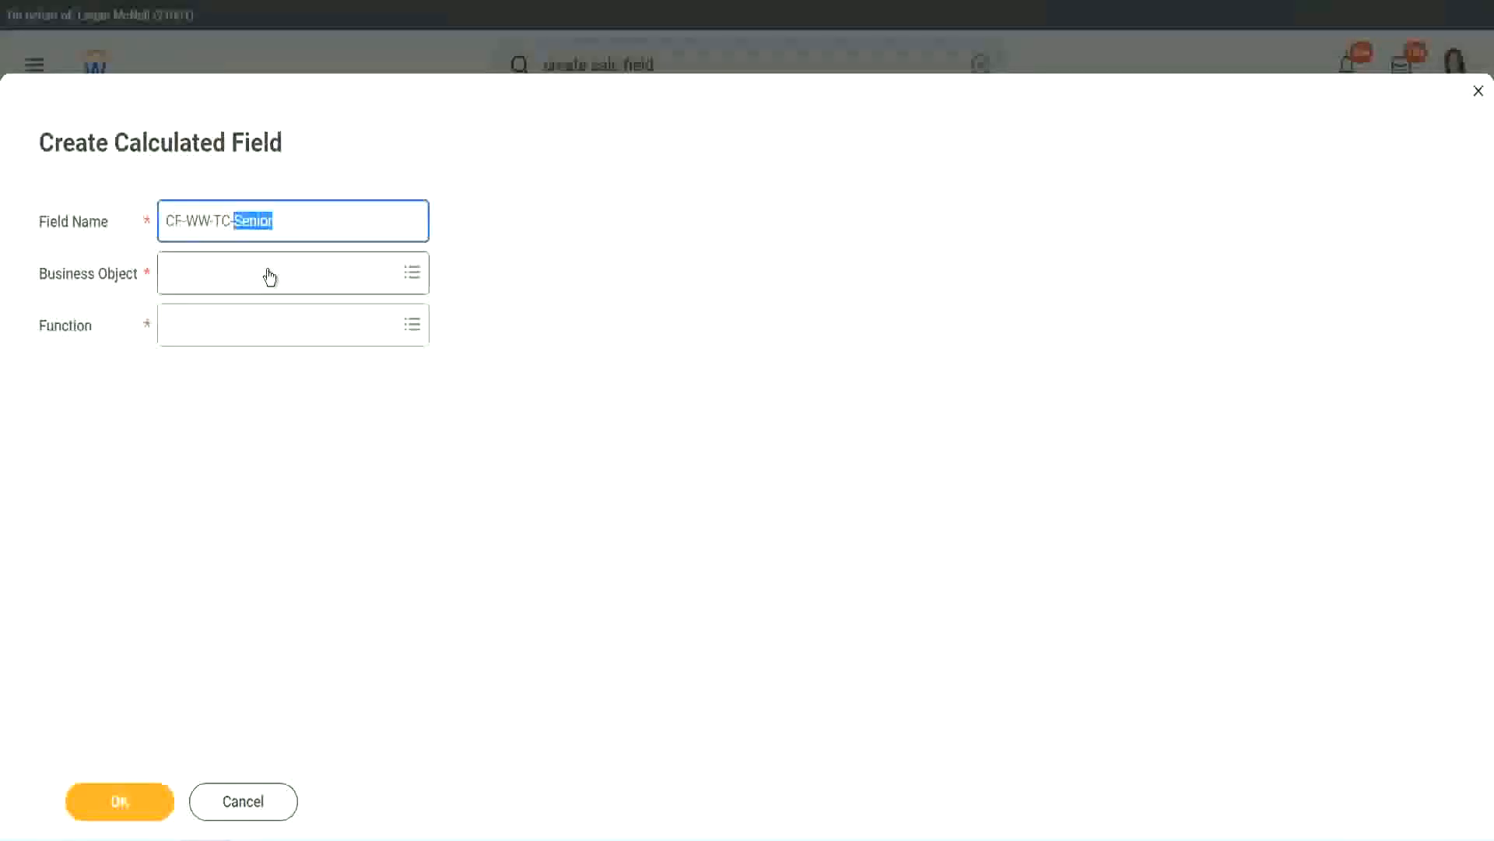
text(Legend)
Set the new field's business object to Global and its function to Text Constant
click(210, 284)
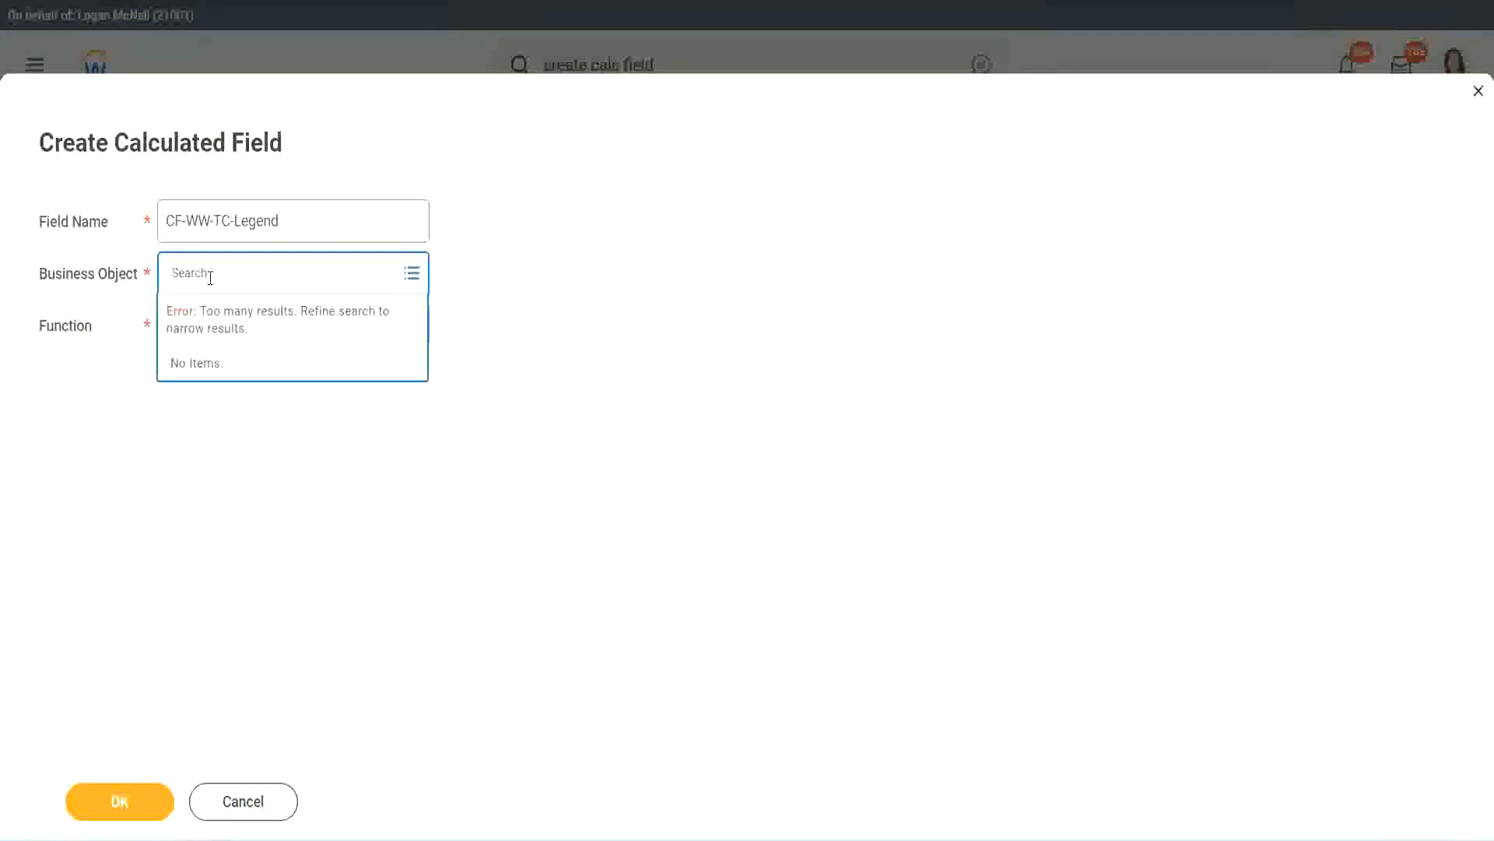
text(Glo)
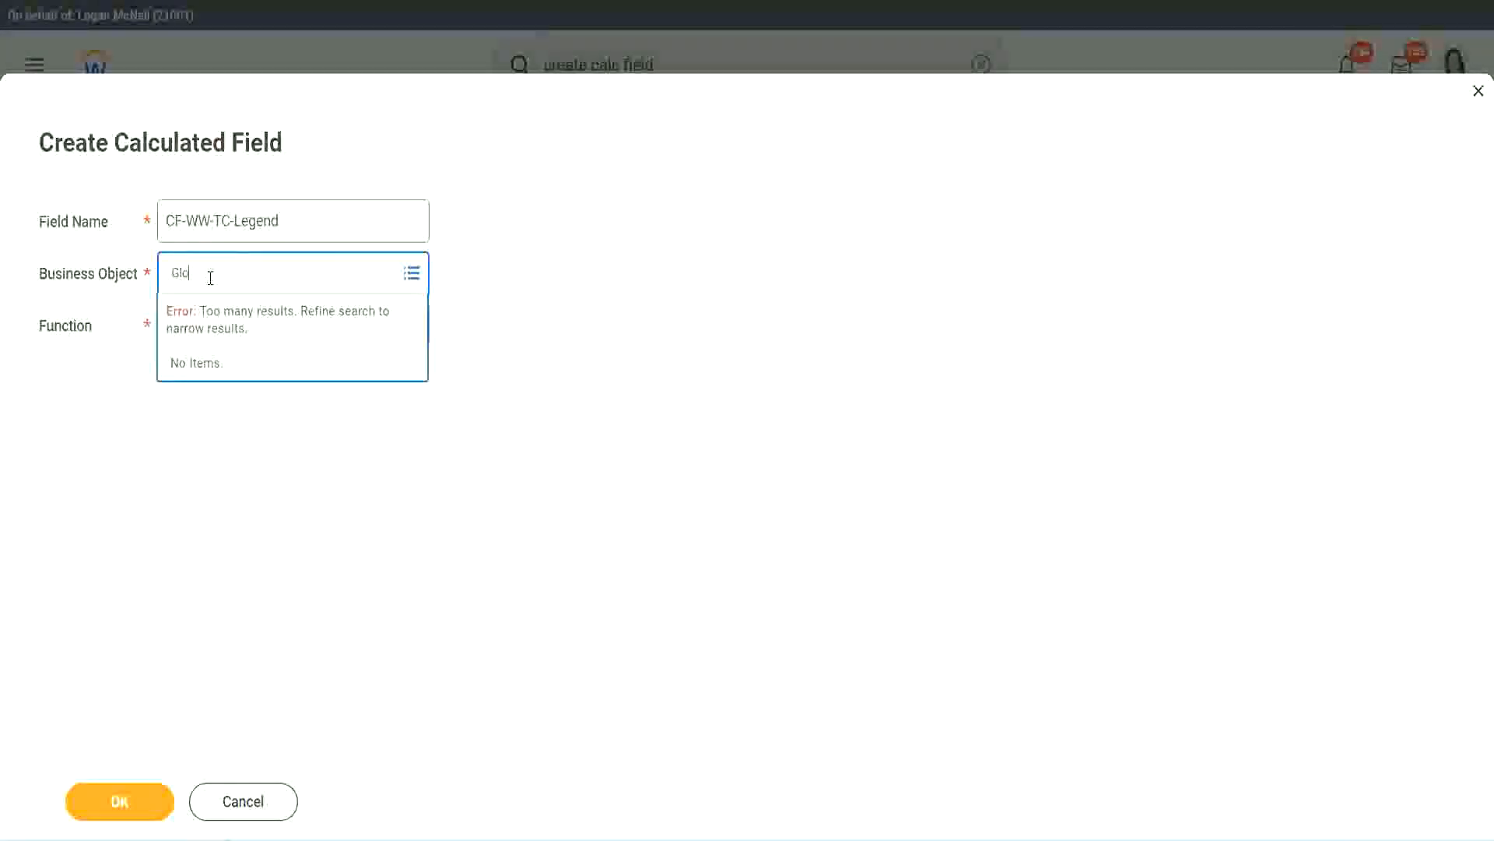
text(bal)
key(Return)
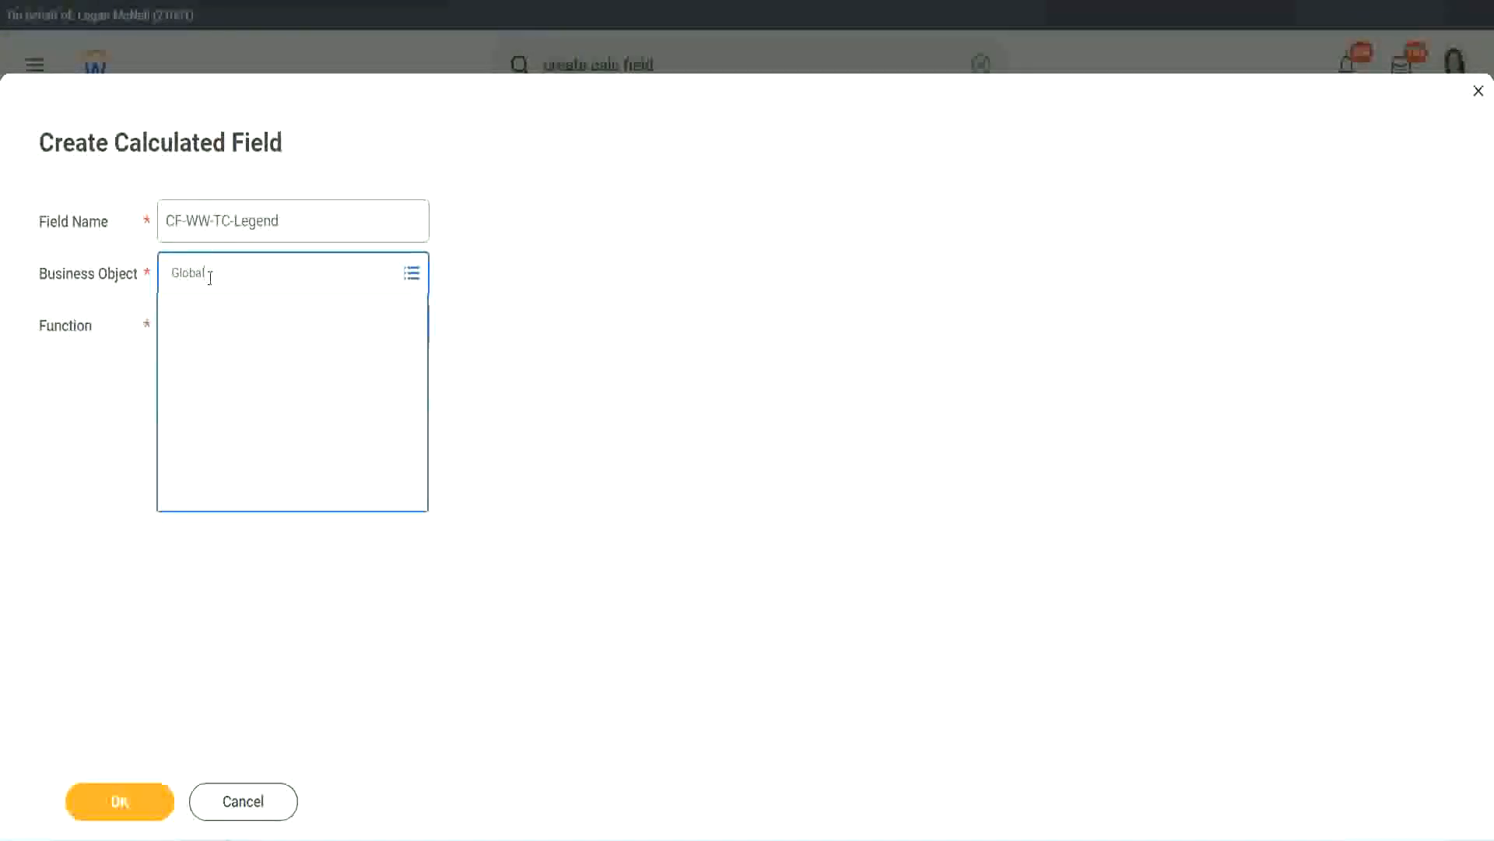
click(222, 358)
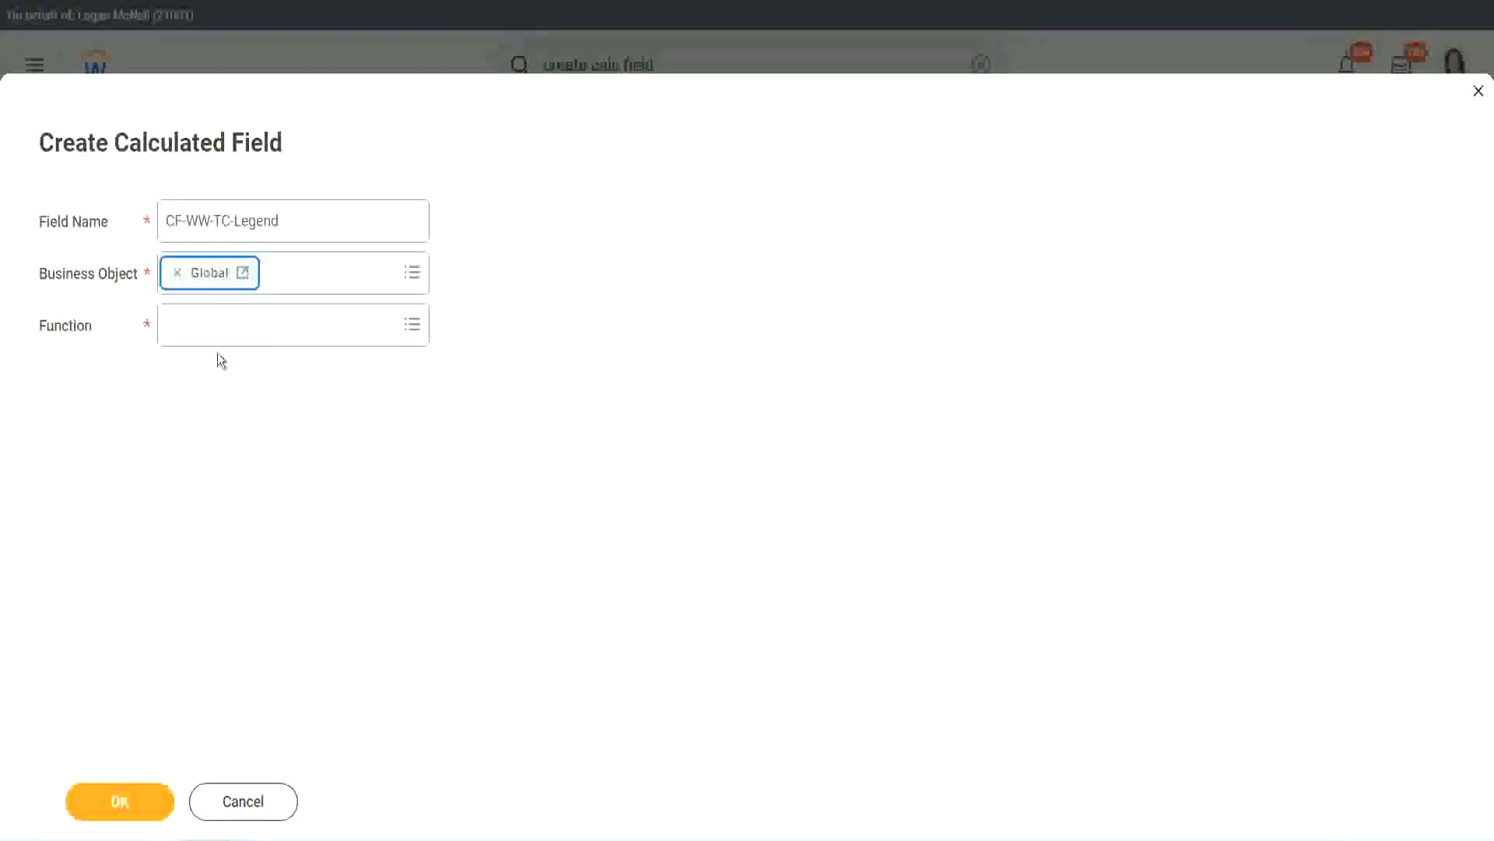
click(215, 325)
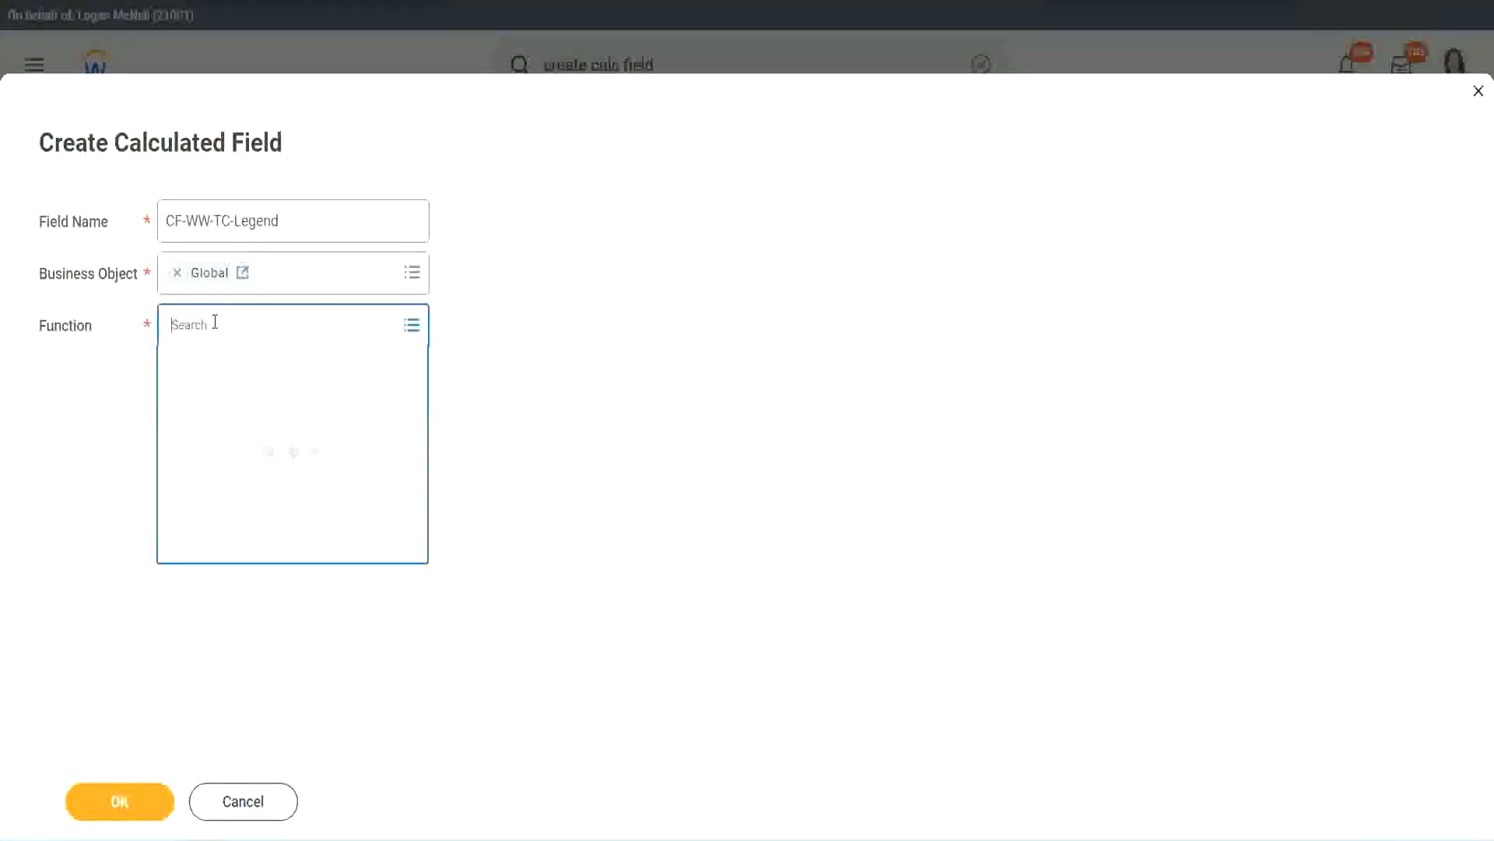
text(td)
key(Return)
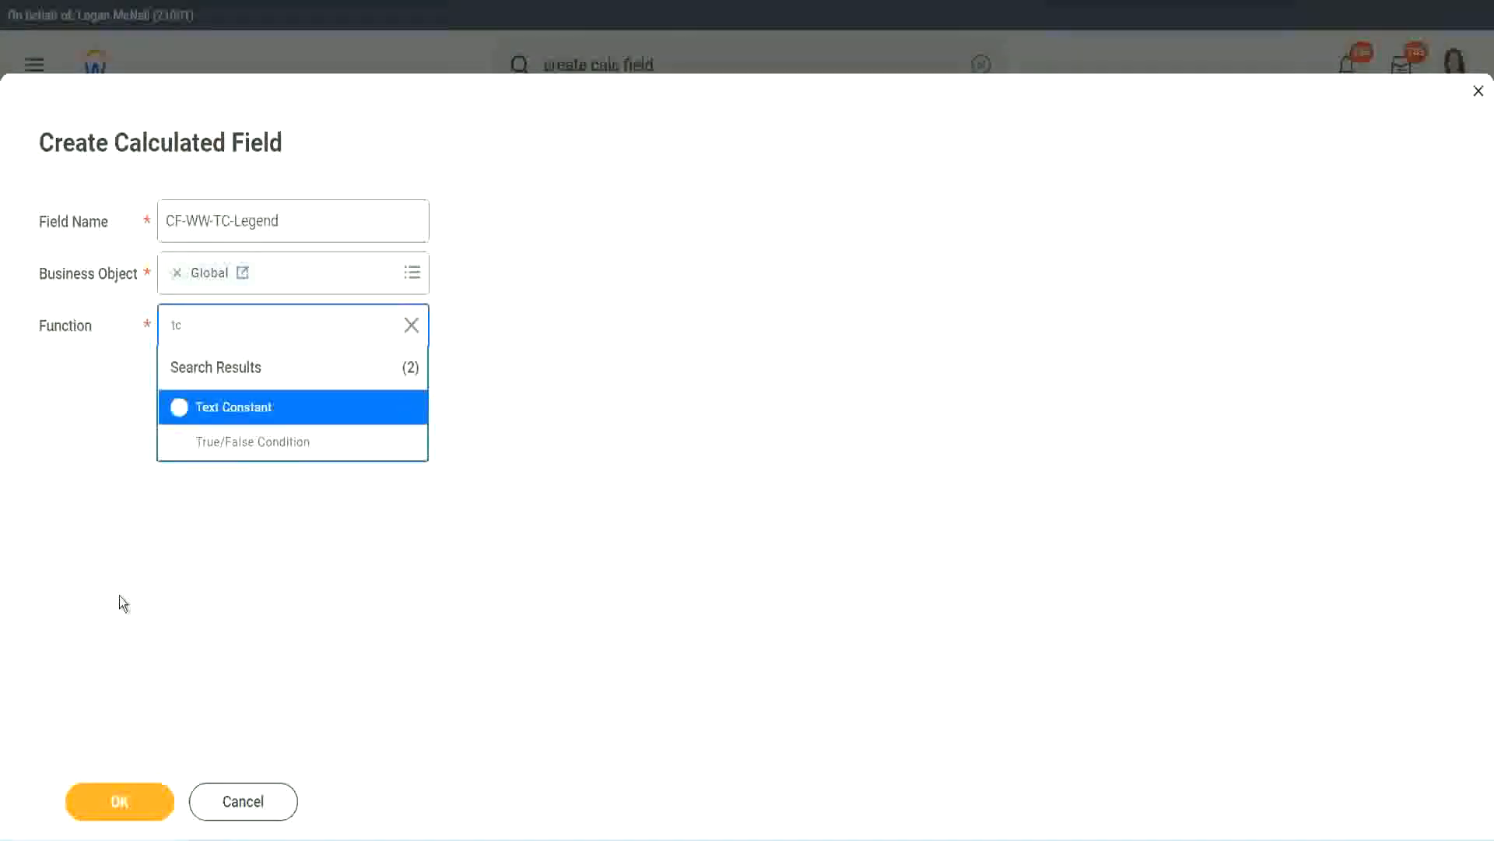
click(268, 421)
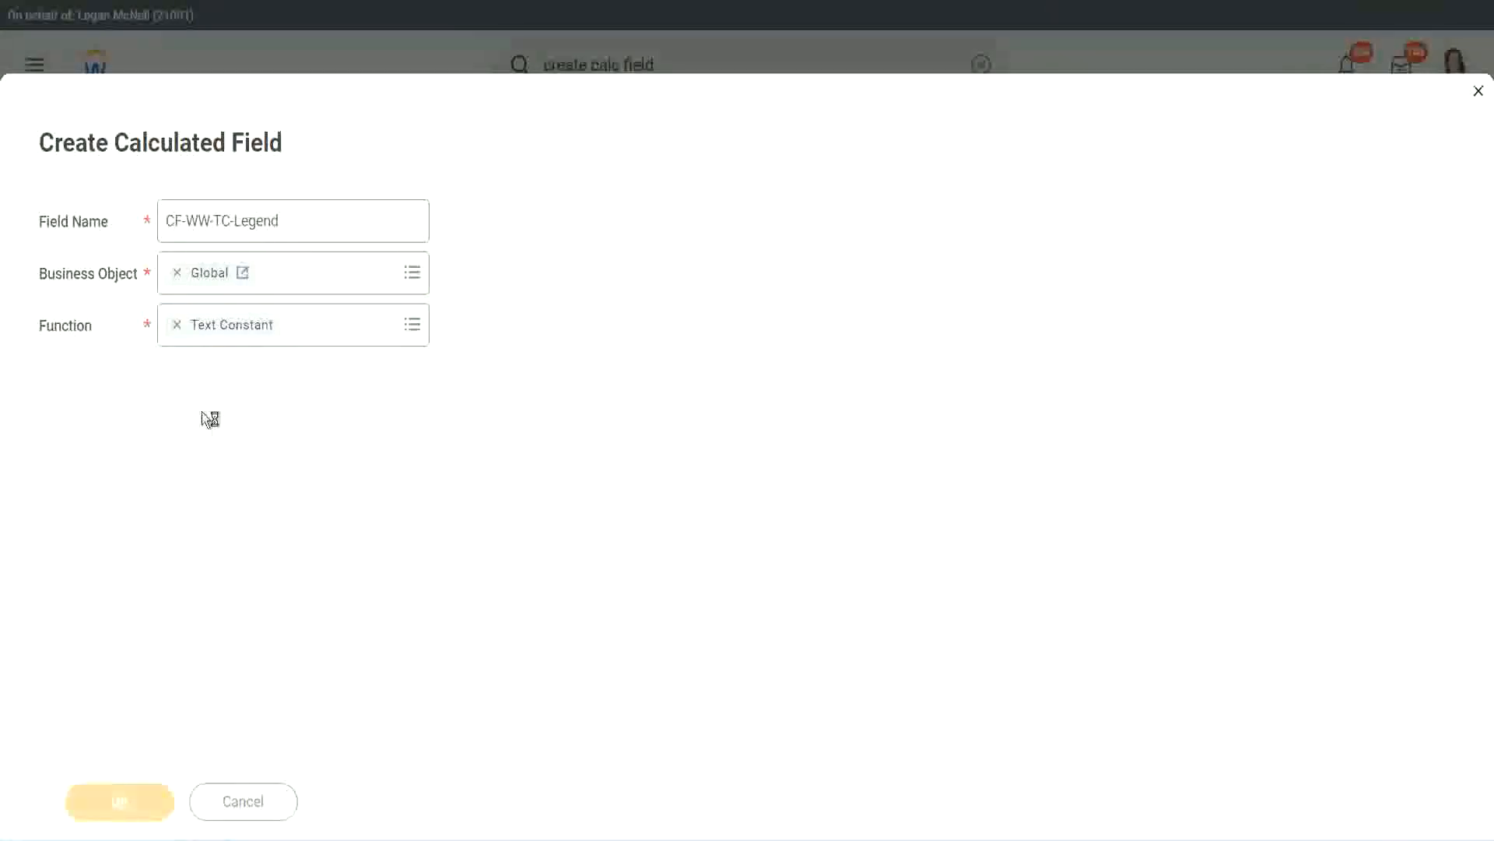
Set the text constant value to Legend and save the field as the fourth row's return value
click(193, 442)
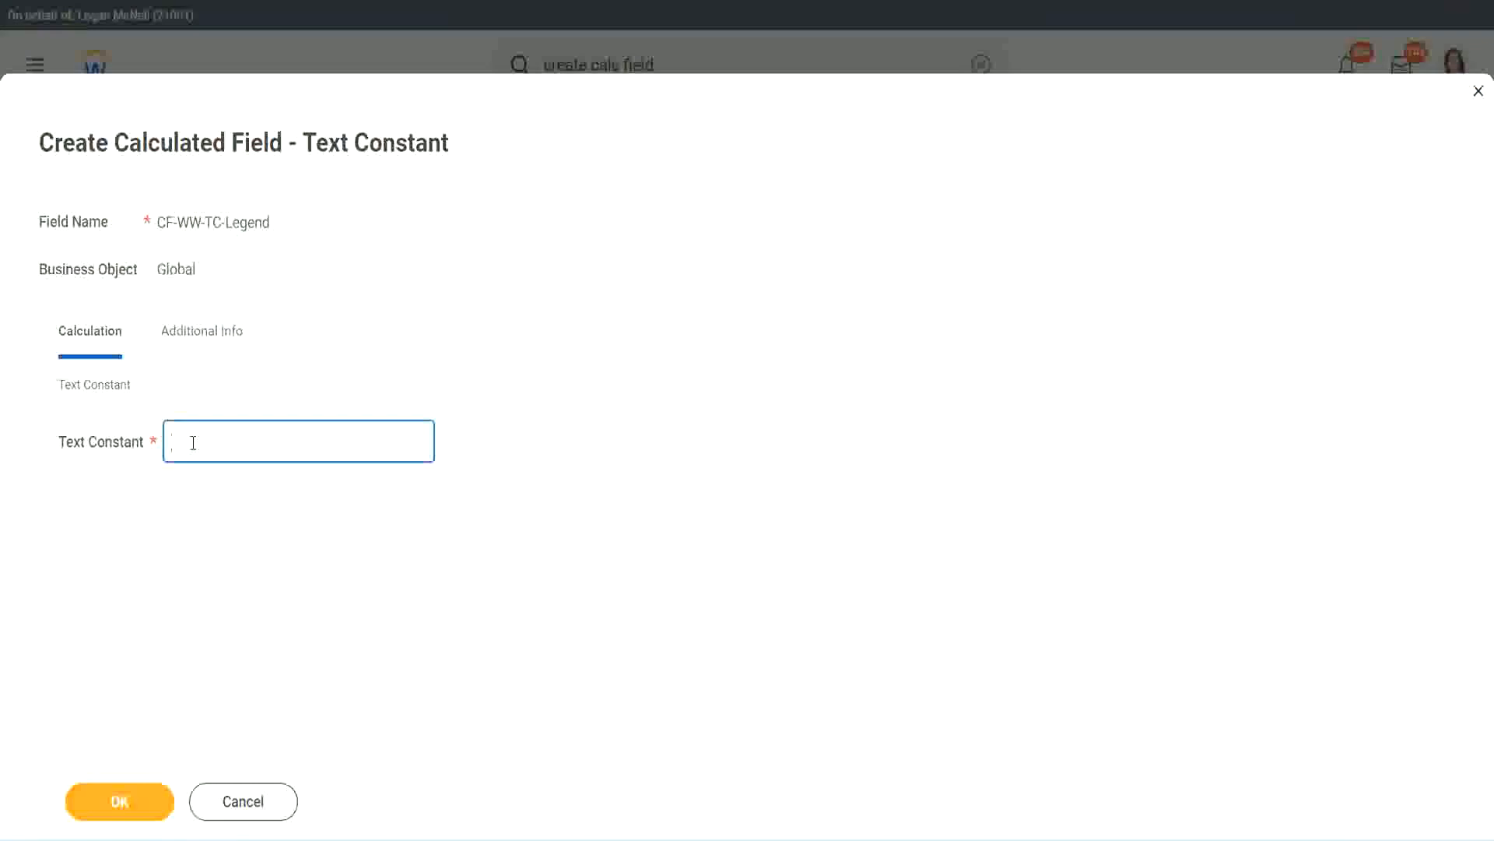
text(Legend)
click(128, 808)
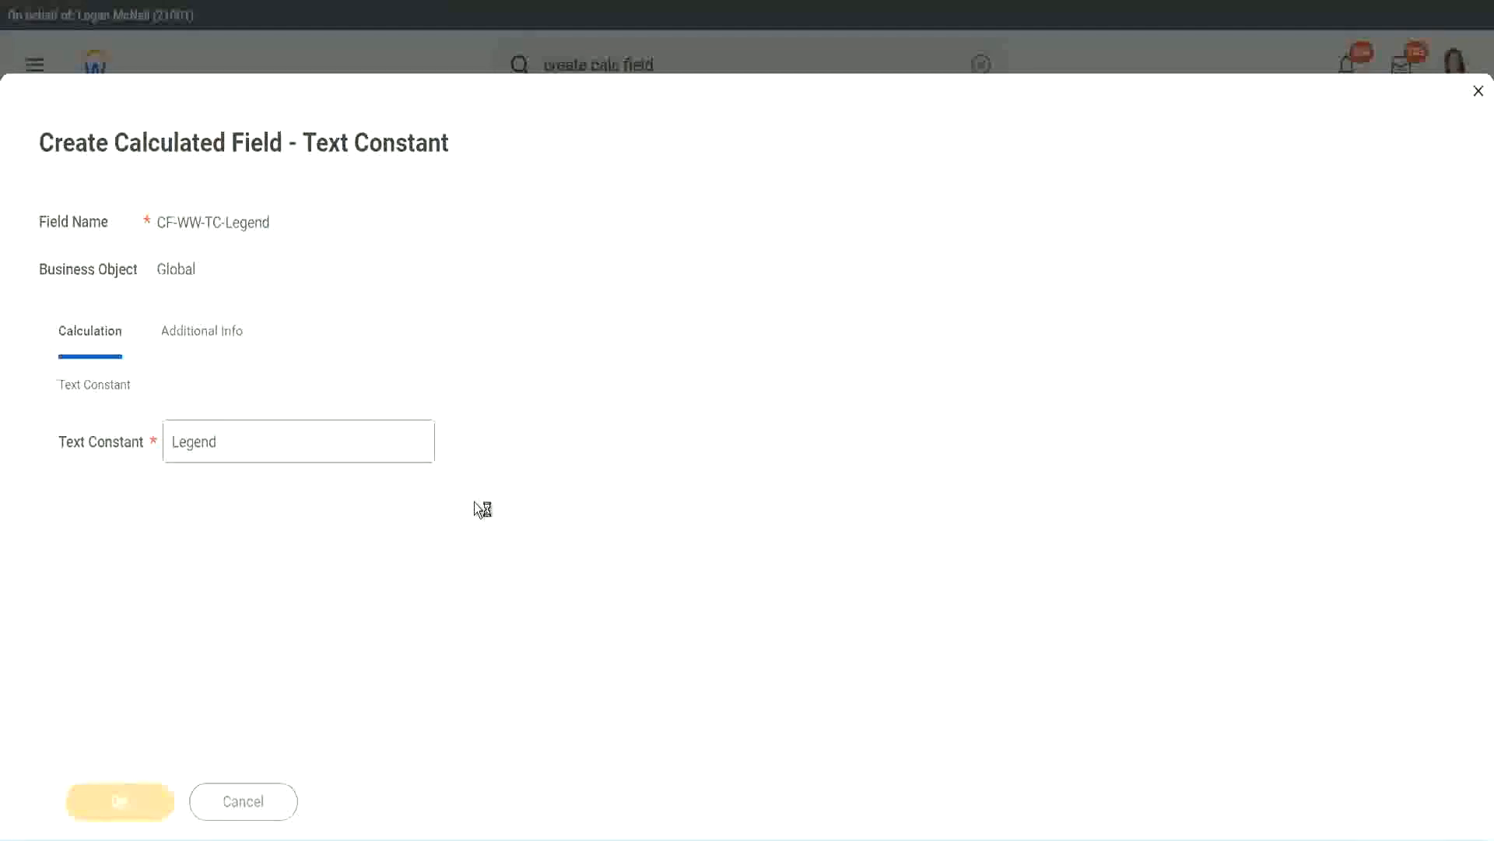
Review the field type, conditions and return values, and save the Evaluate Expression calculated field
scroll(791, 417, down, 3)
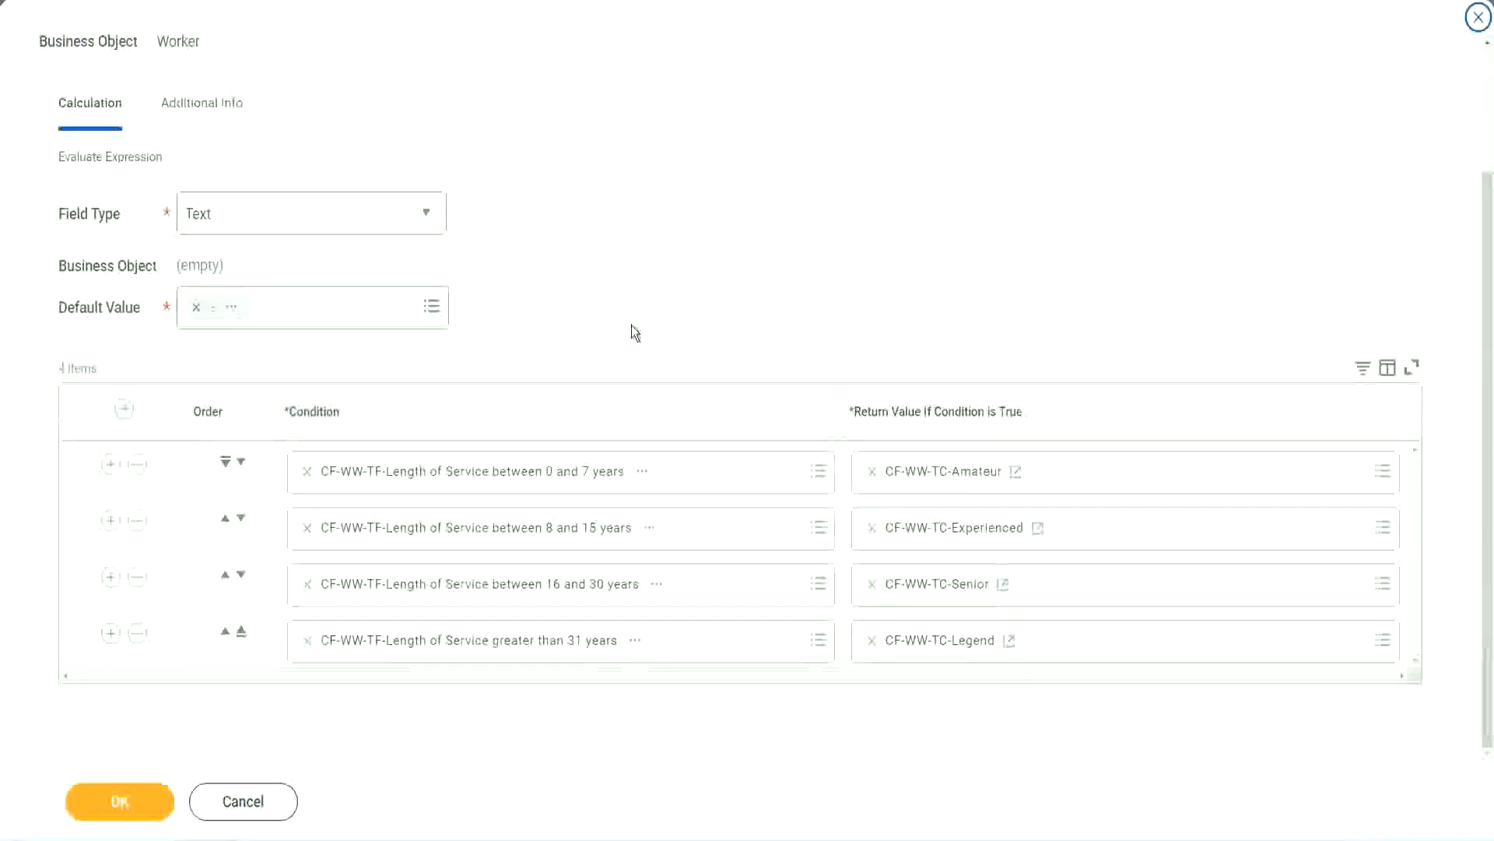
scroll(632, 313, up, 1)
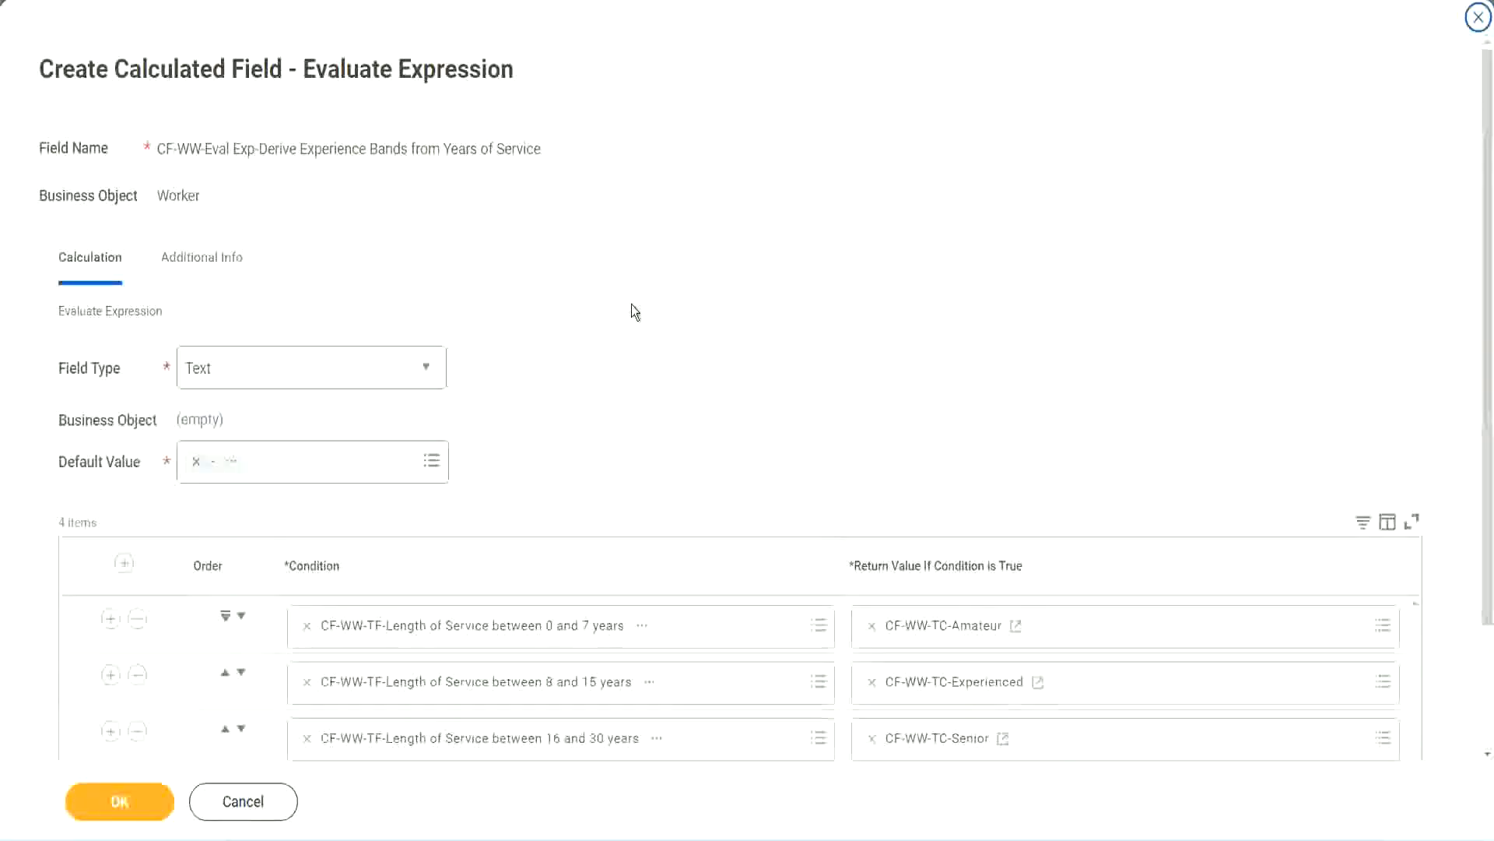
scroll(632, 313, down, 1)
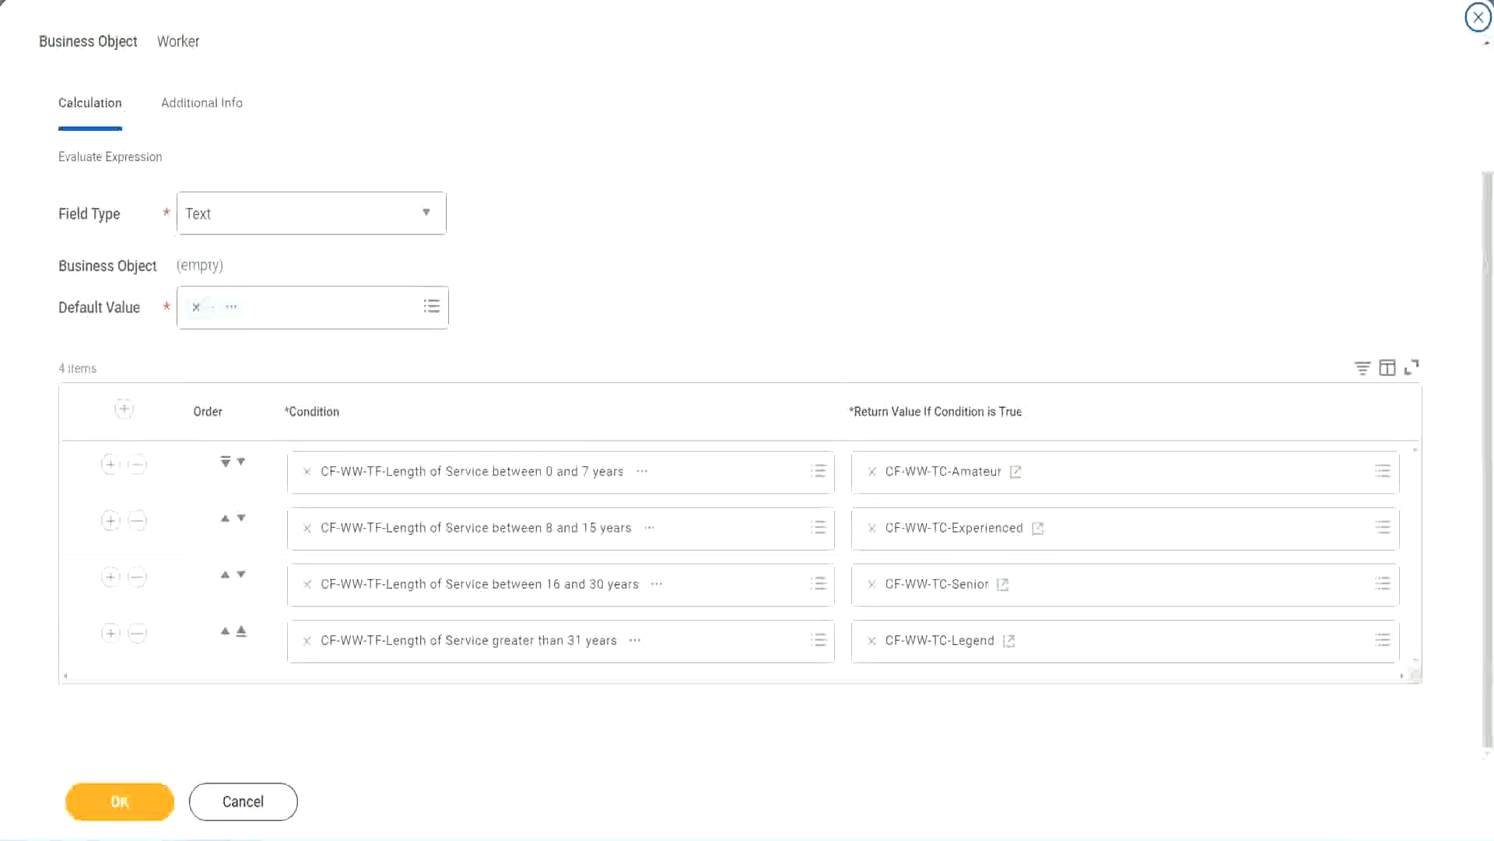
drag(958, 218, 969, 372)
drag(186, 134, 192, 187)
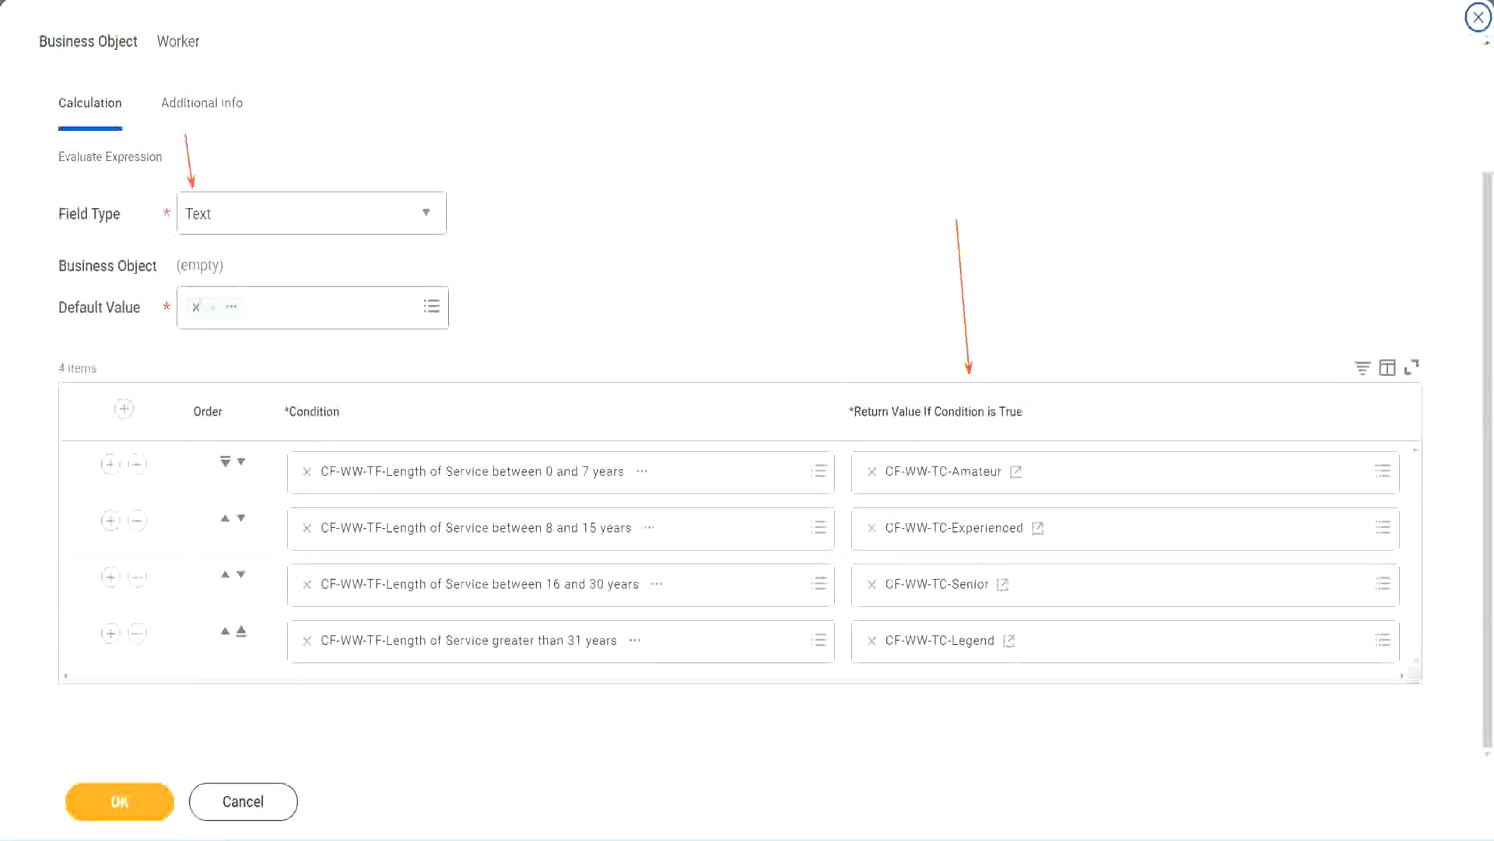
click(129, 798)
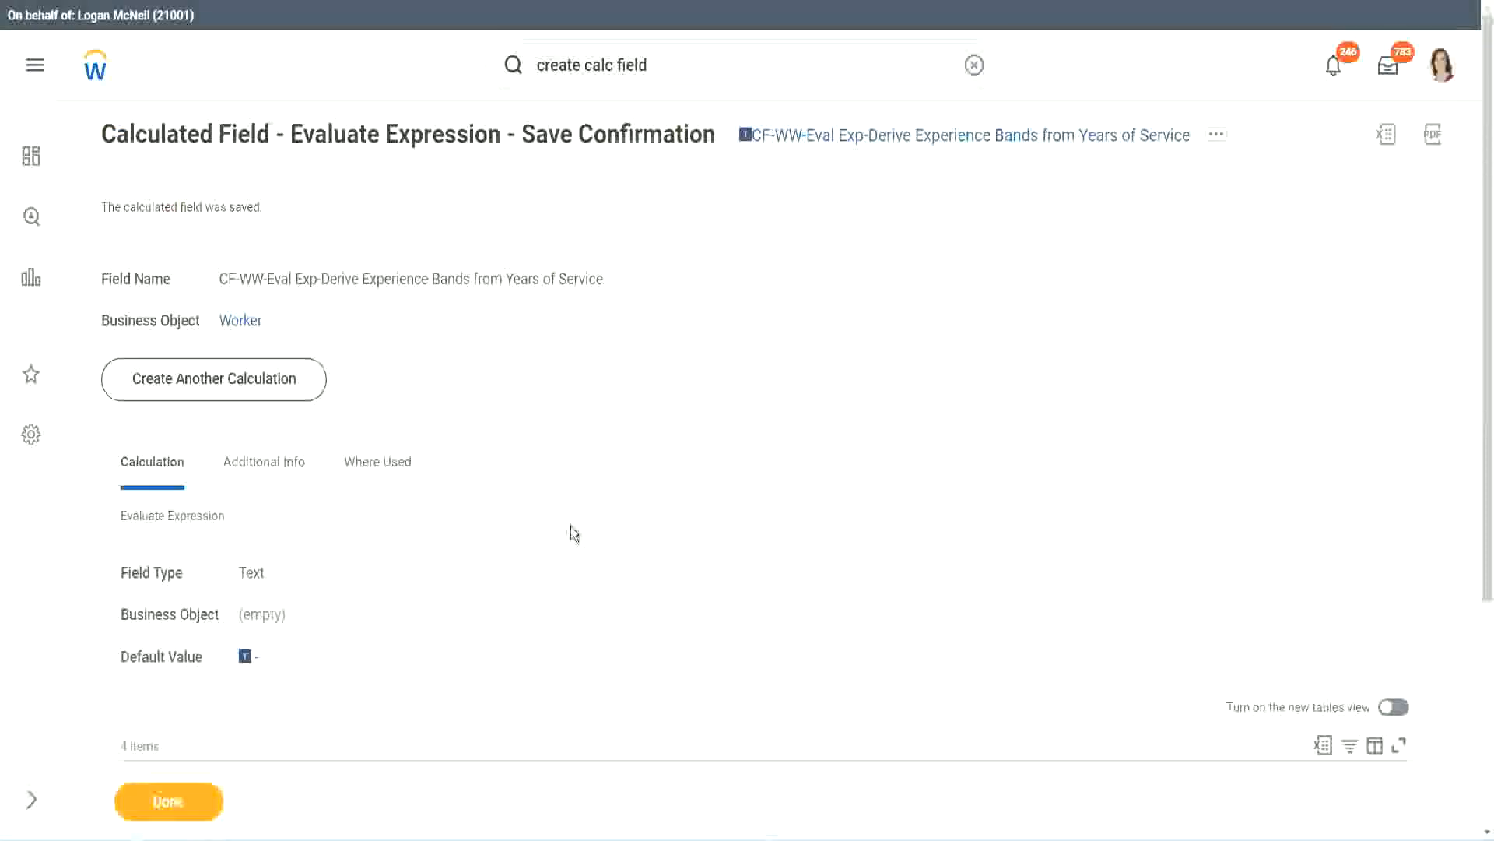
Check the saved field's condition table, copy the calculated field's name, and close the save confirmation
scroll(574, 533, down, 4)
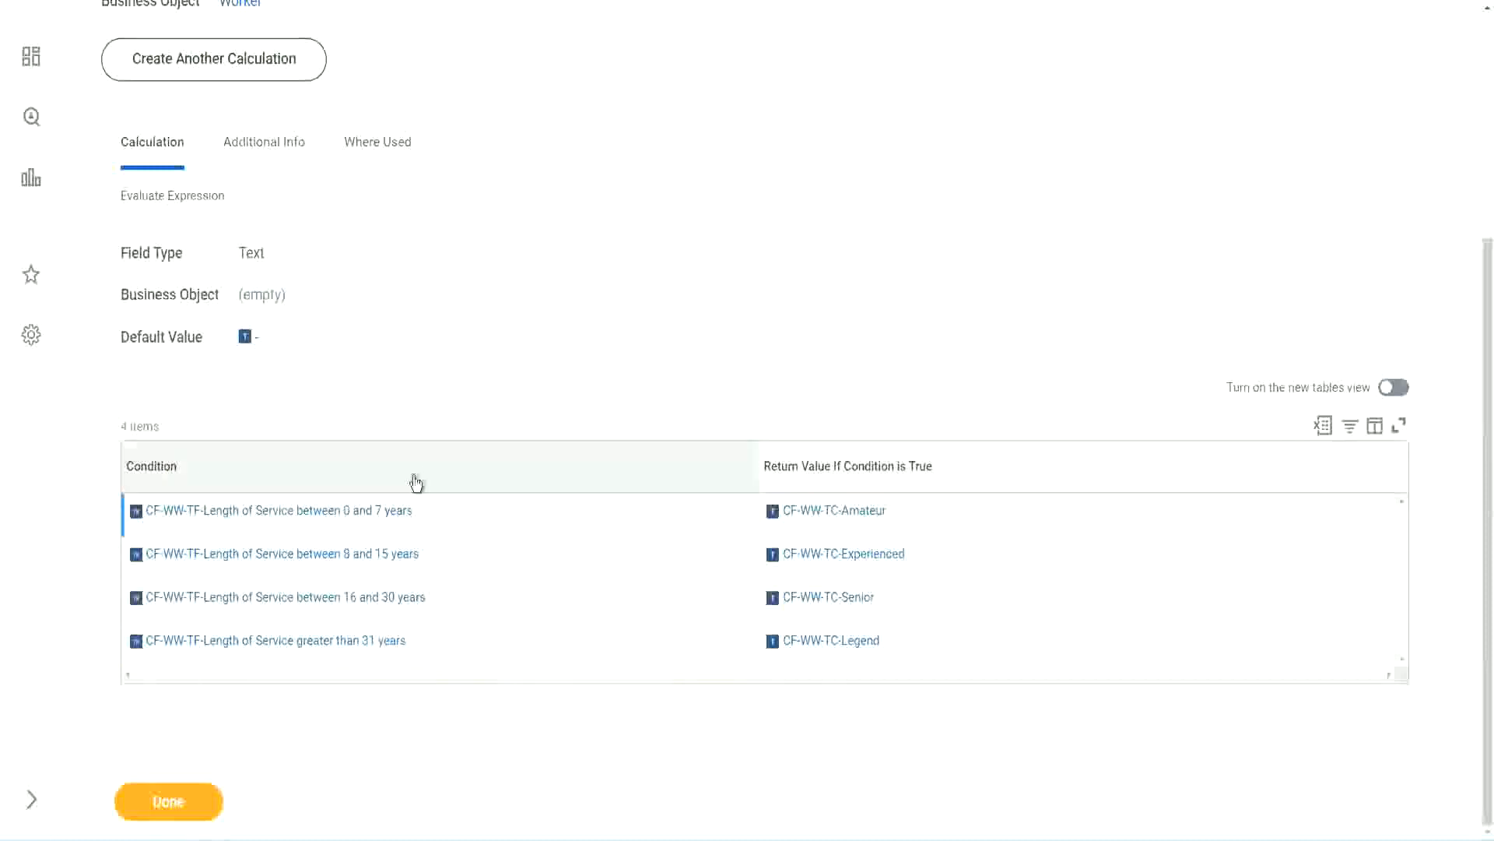
scroll(413, 480, up, 4)
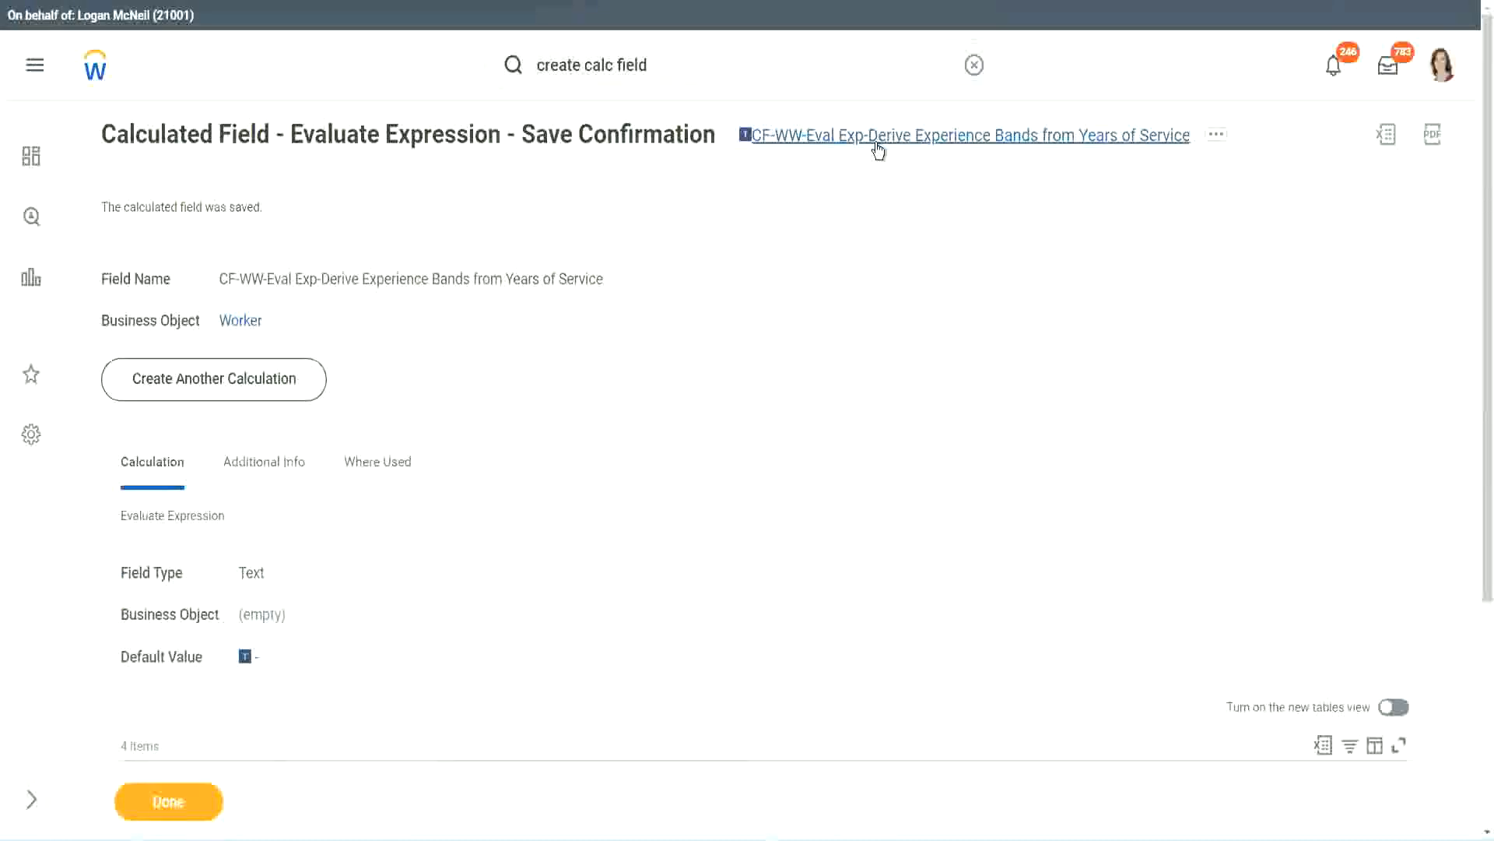
click(918, 228)
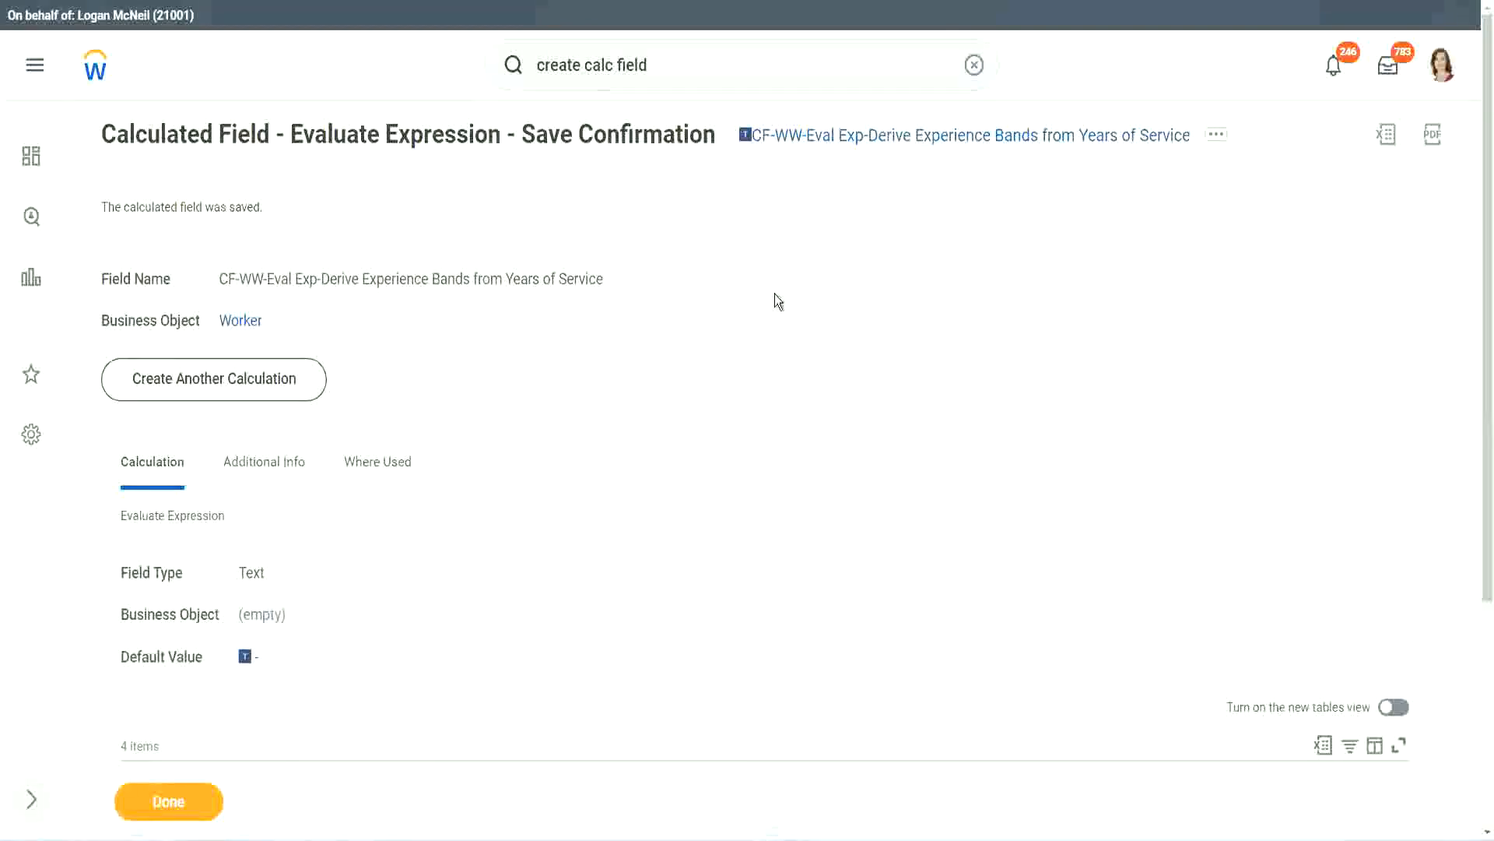
click(166, 804)
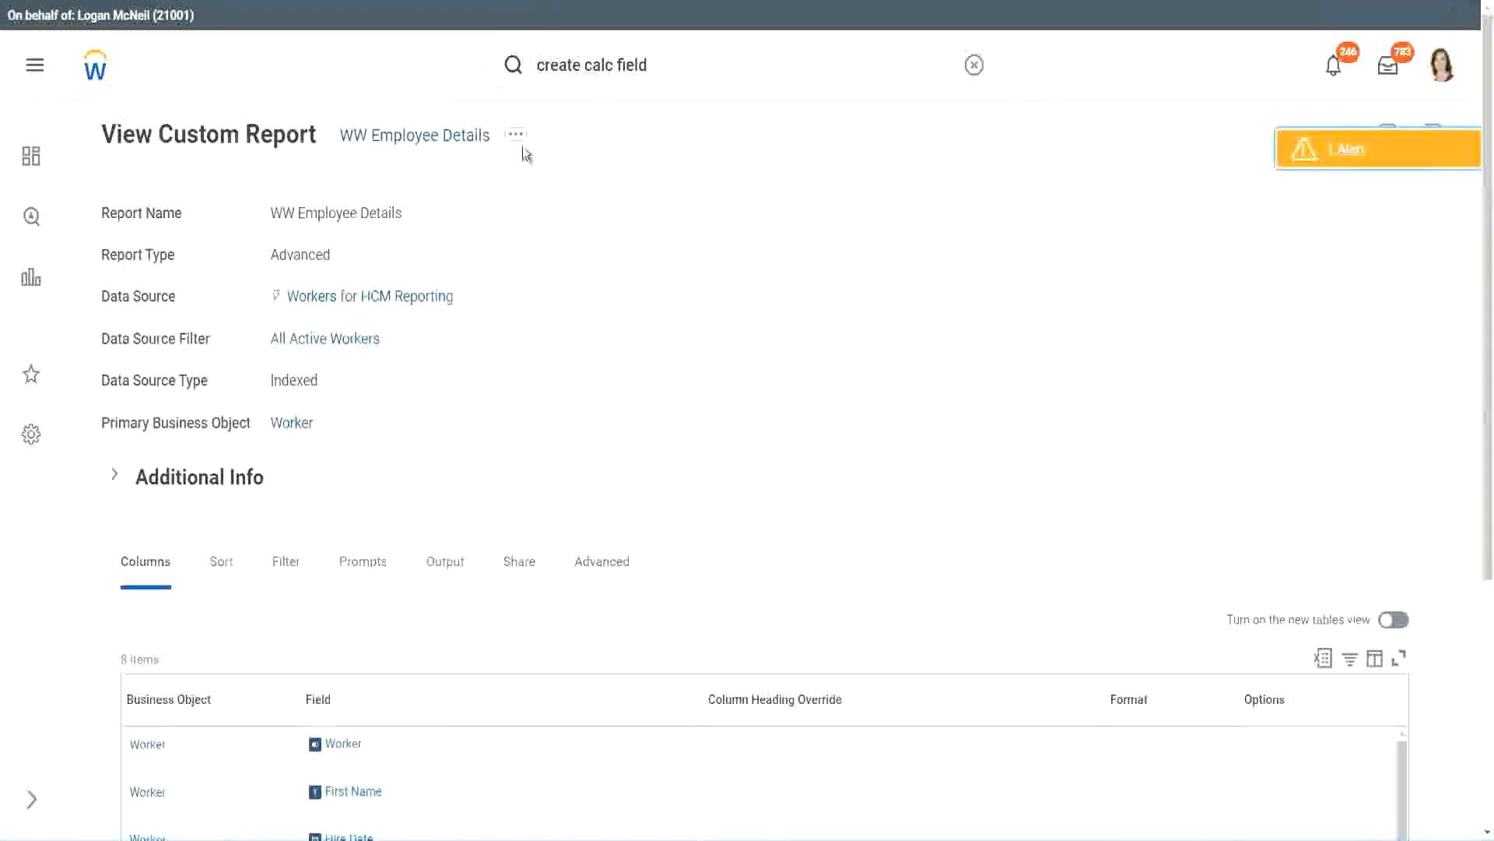
Open the WW Employee Details custom report for editing and go to its report columns
click(519, 144)
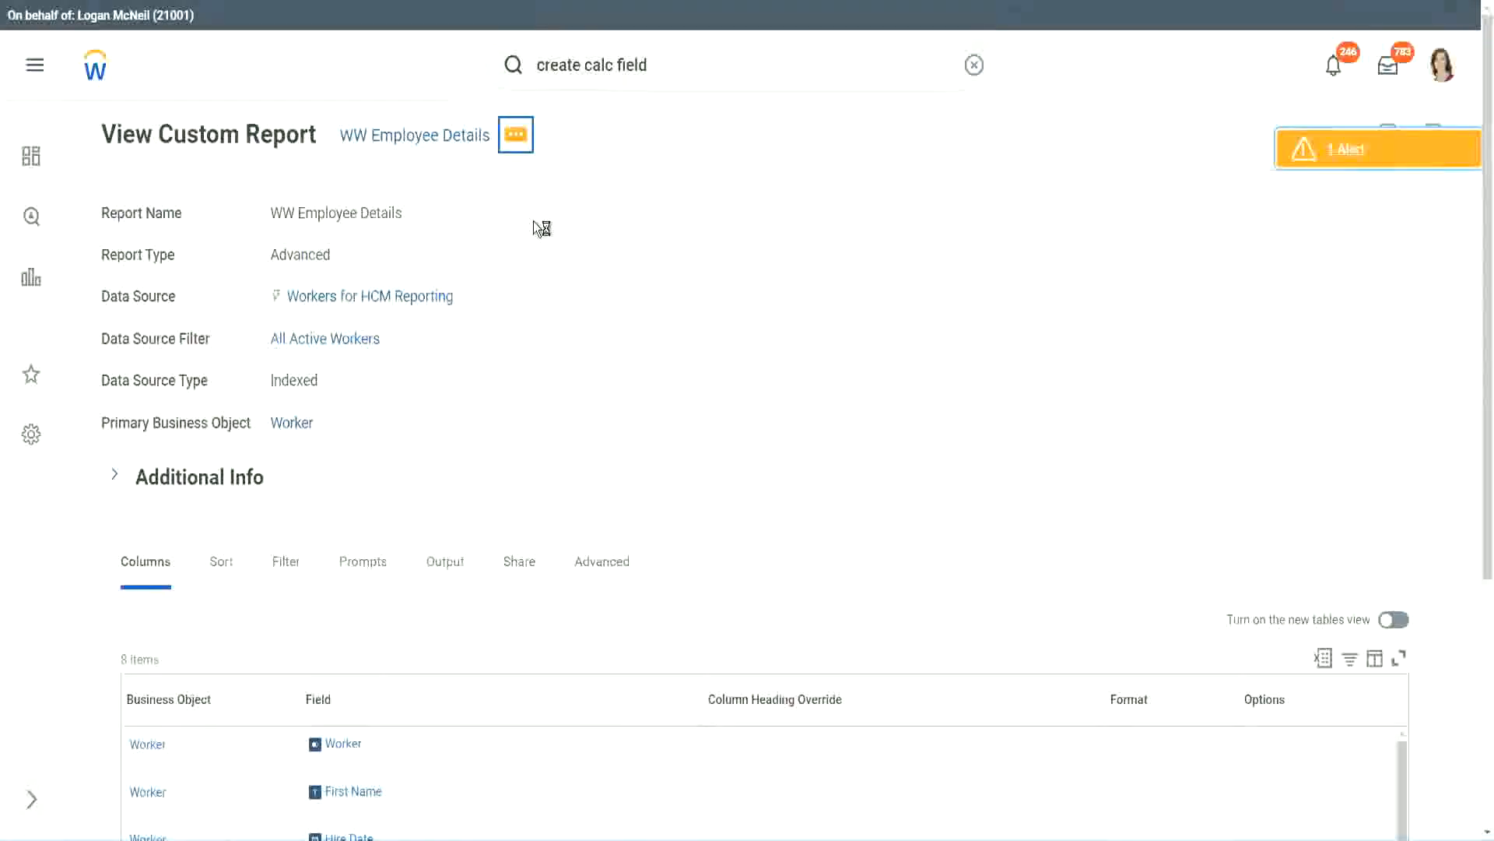
mouse_move(607, 221)
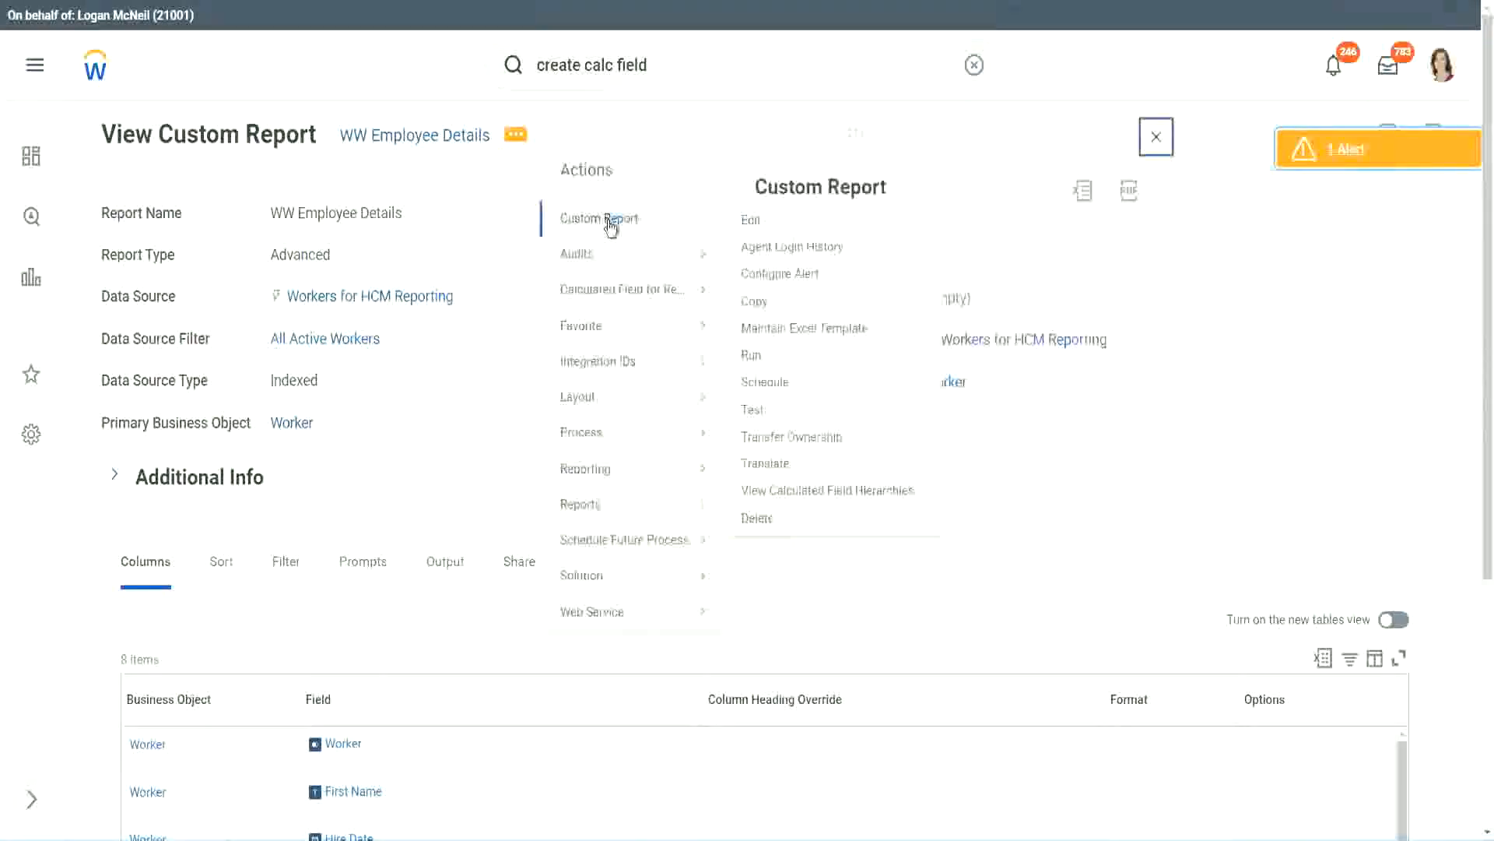
click(760, 226)
scroll(544, 337, down, 4)
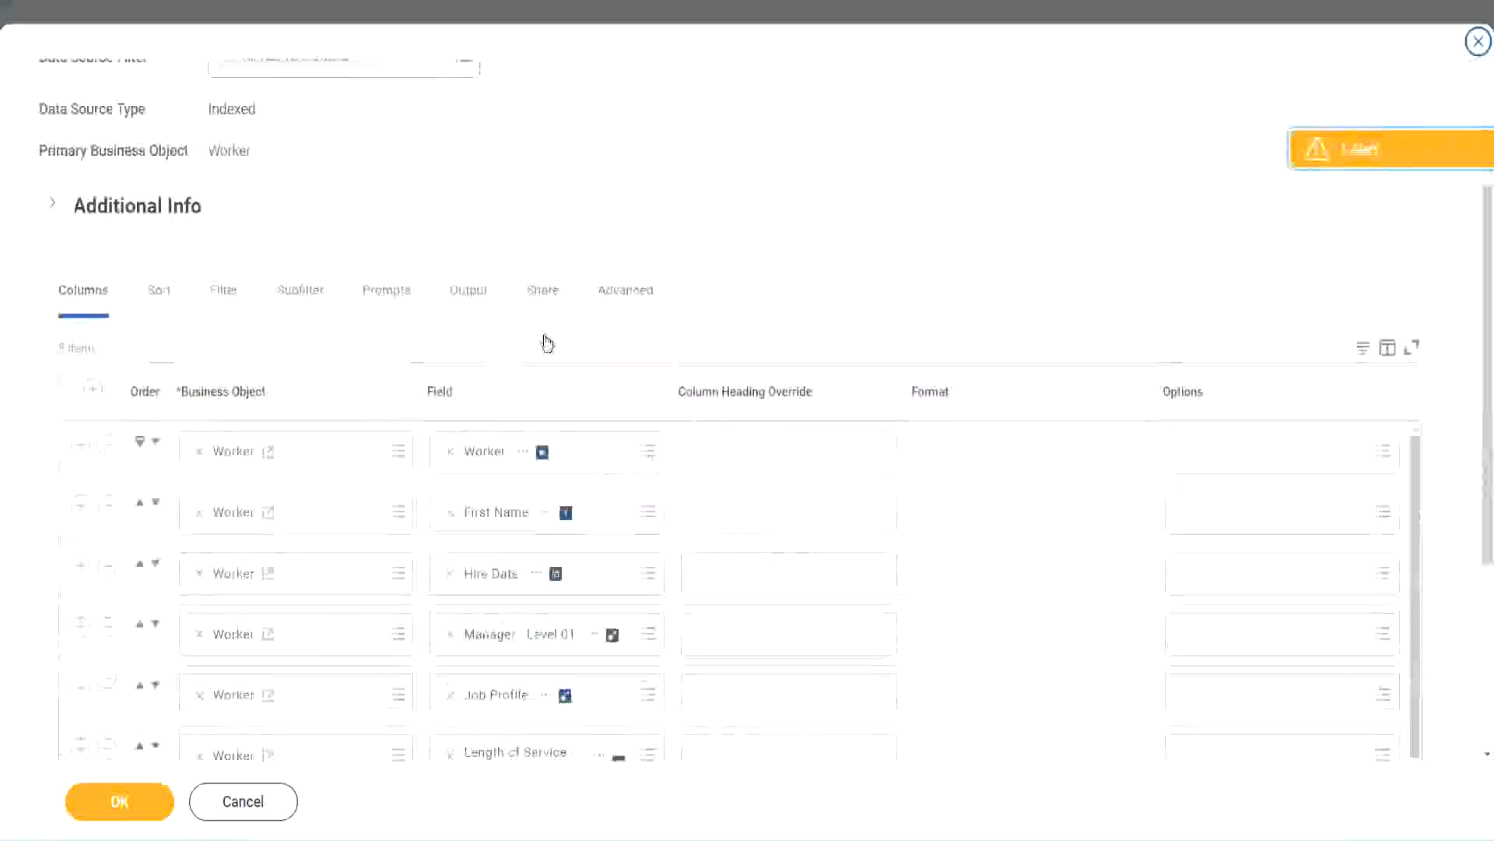
scroll(436, 420, down, 2)
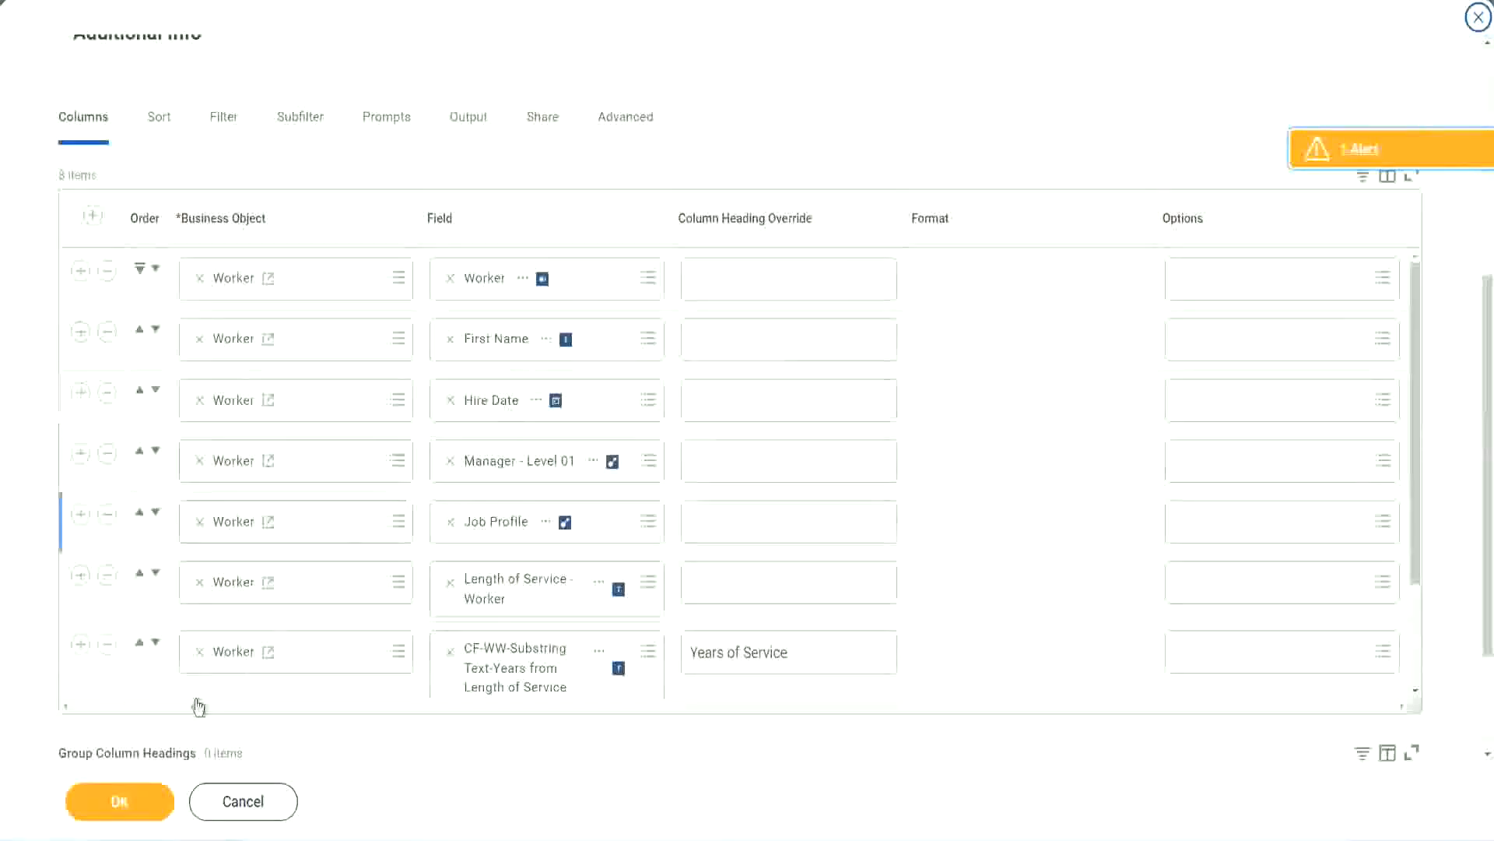
Add a Worker column using the copied CF-WW-Eval Exp-Derive Experience Bands from Years of Service field
click(80, 646)
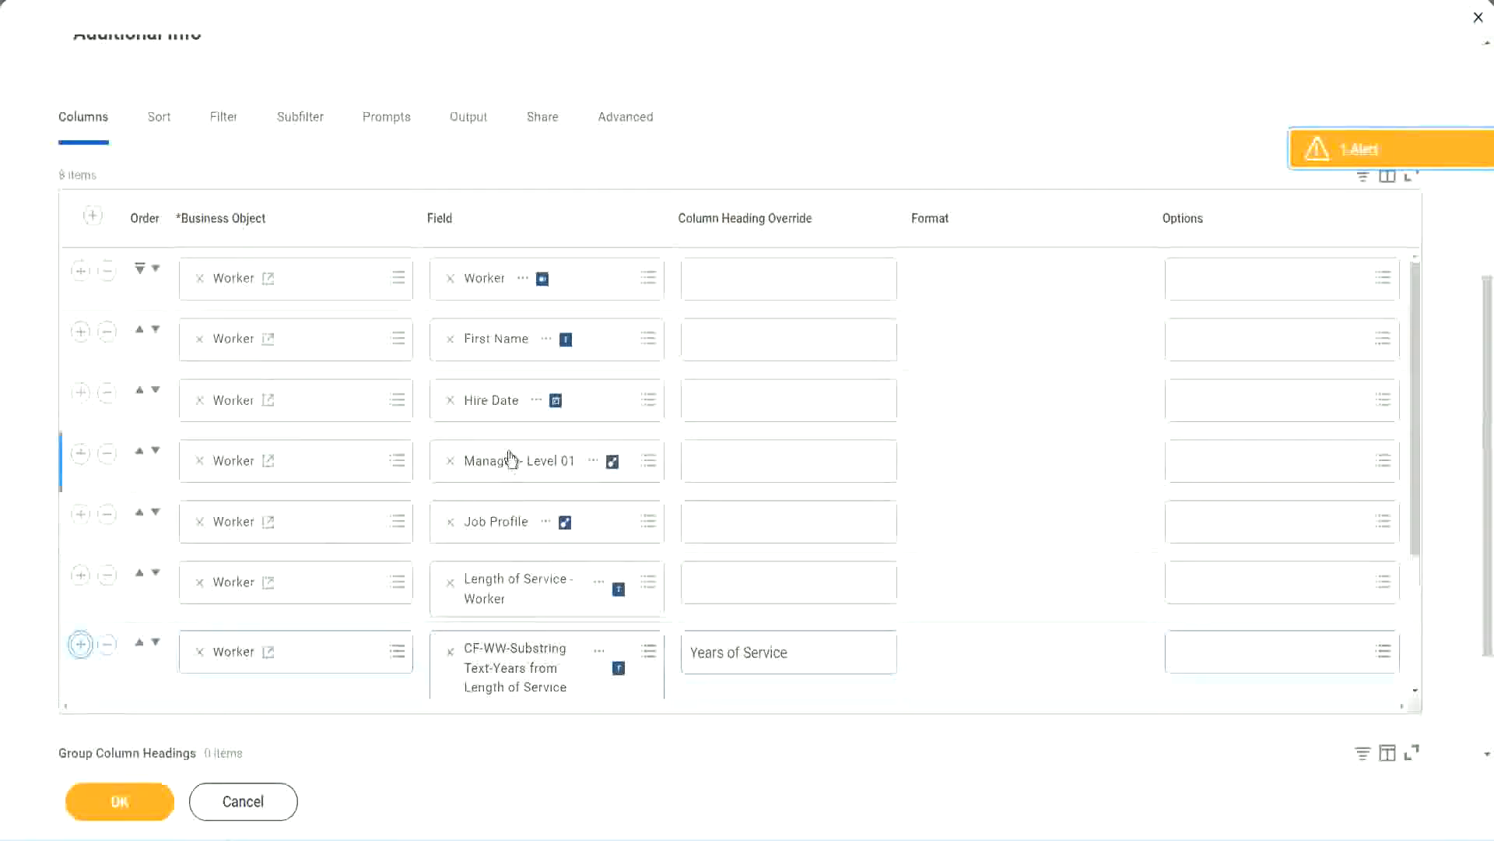
scroll(780, 510, down, 2)
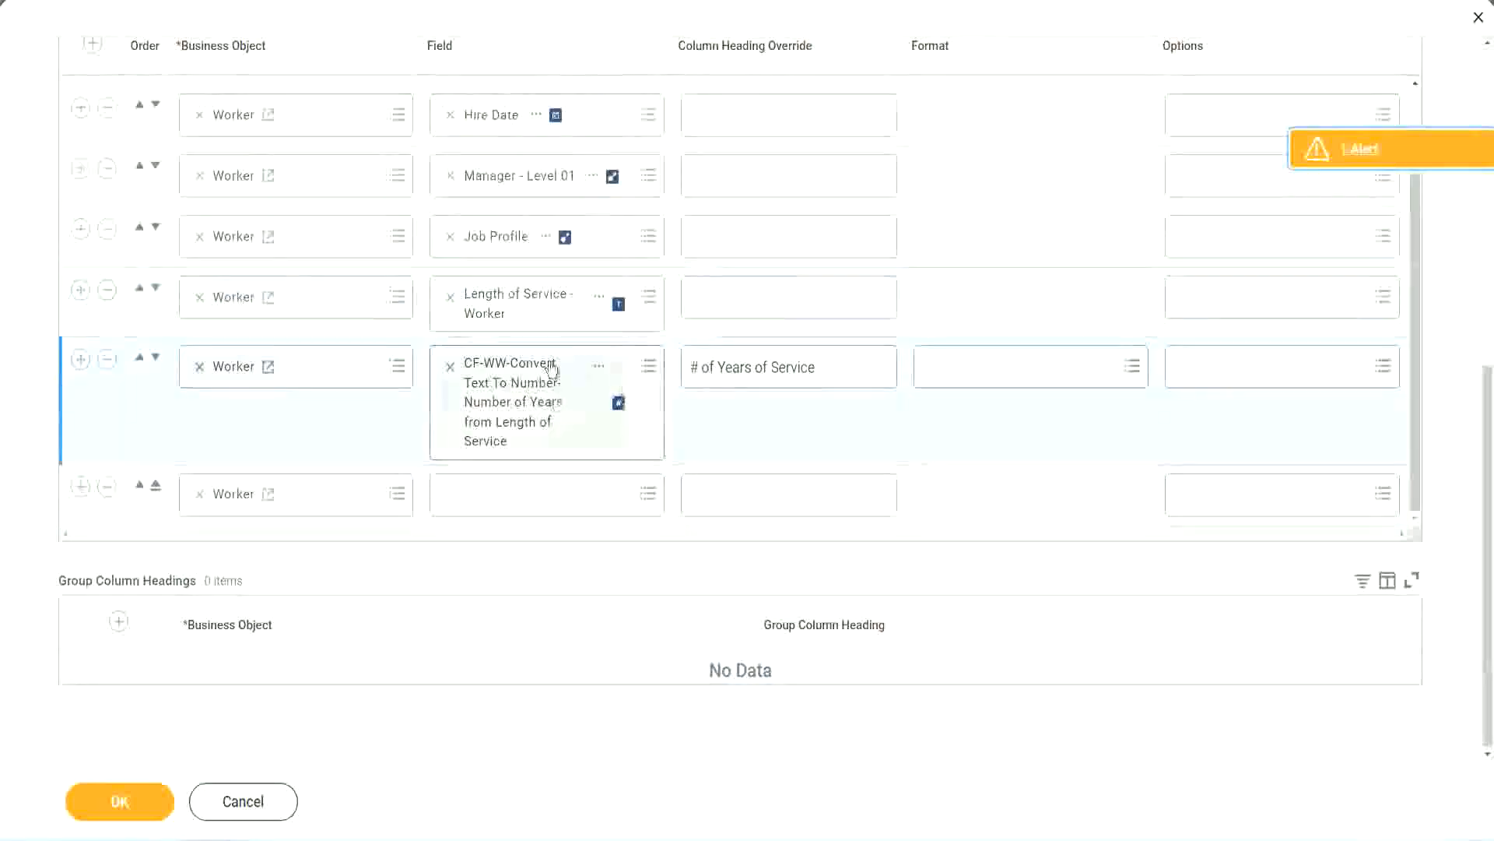
click(488, 493)
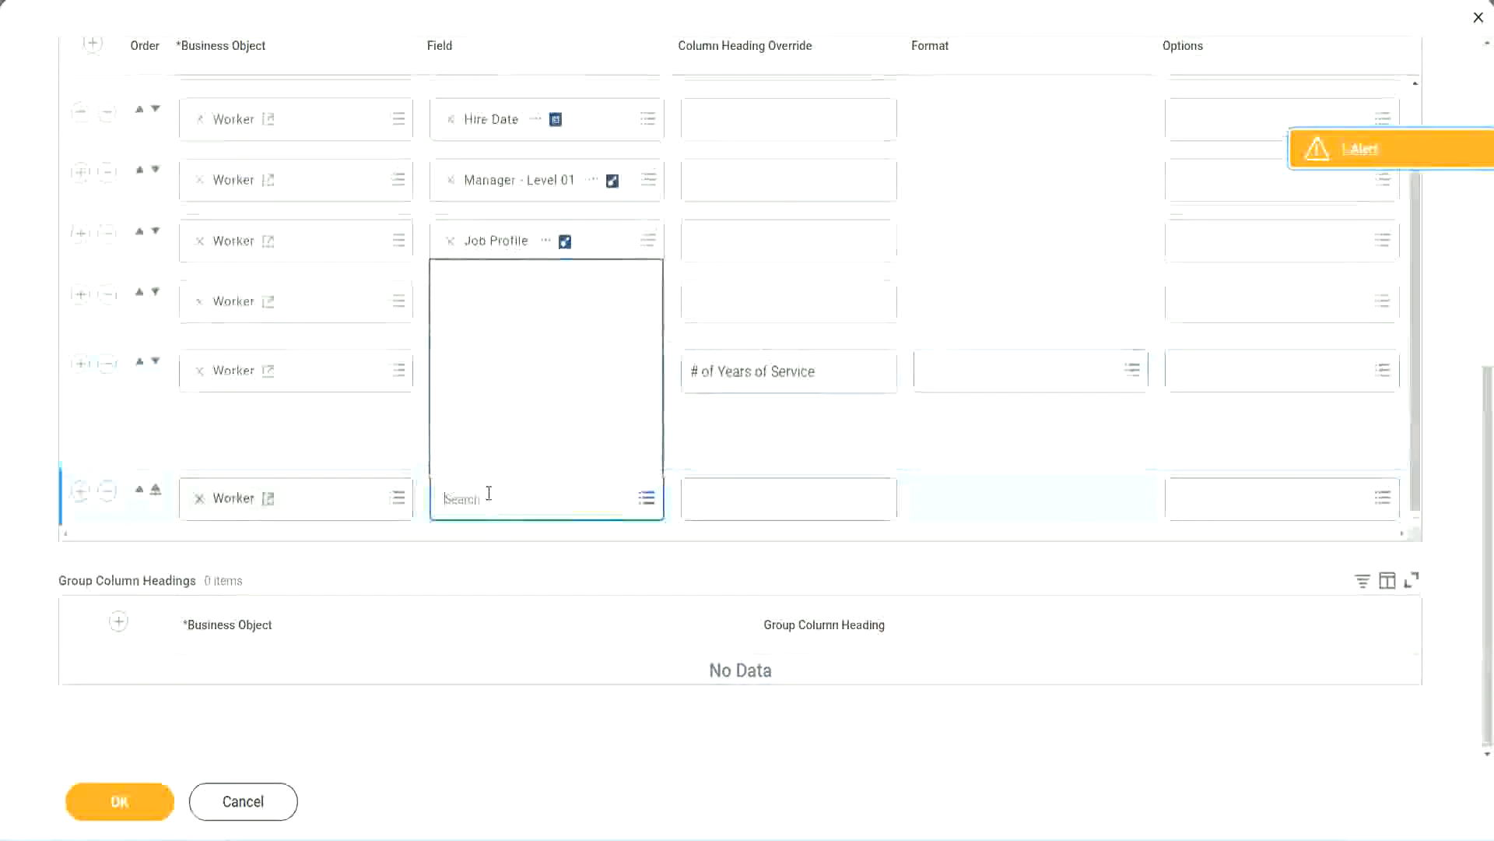
key(ctrl+v)
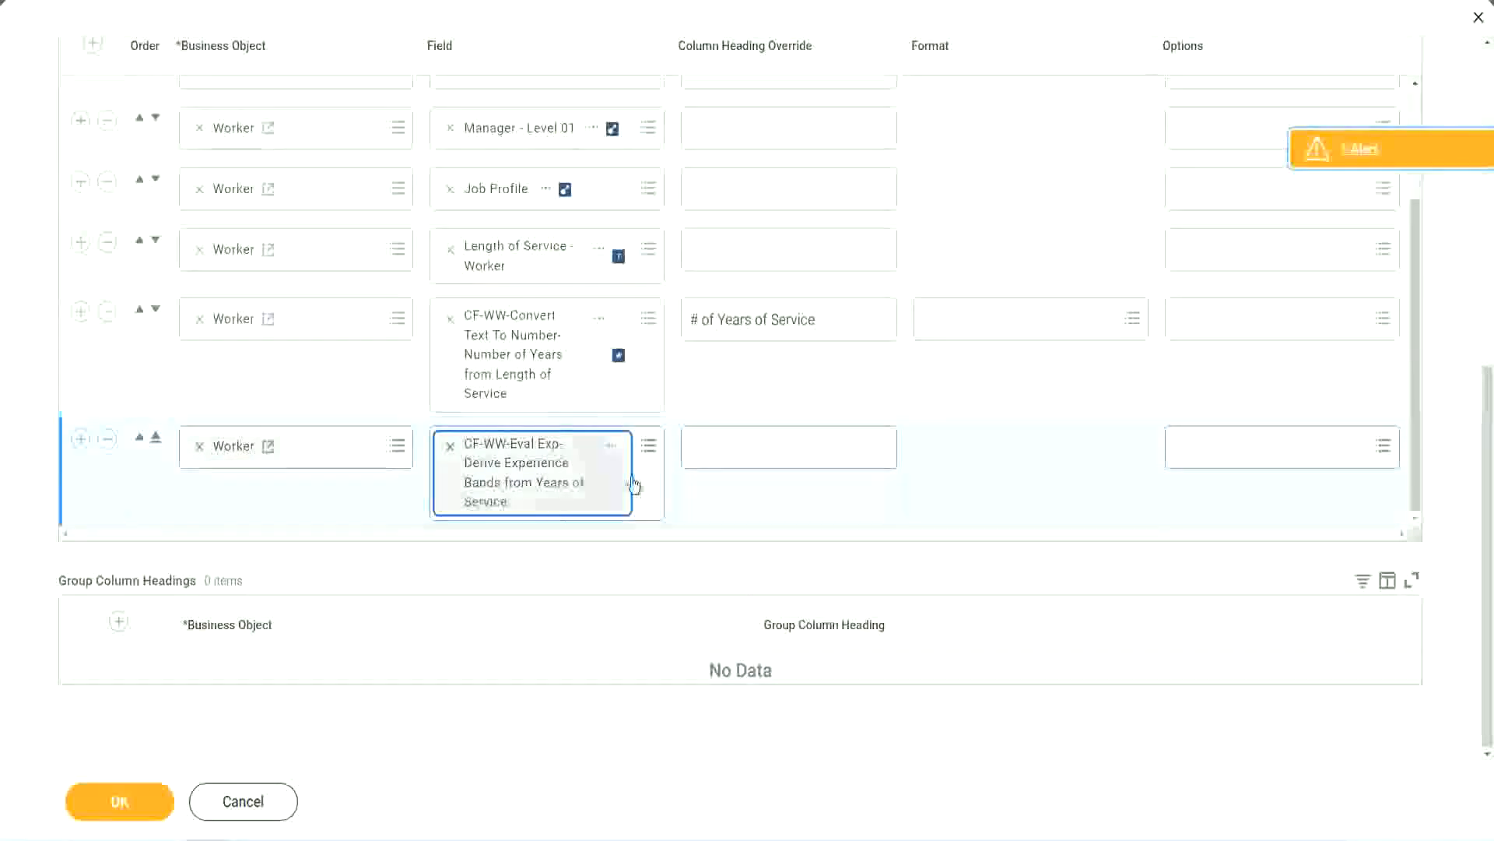
Set the new calculated field column's heading override to Experience Bands and save the custom report
click(761, 447)
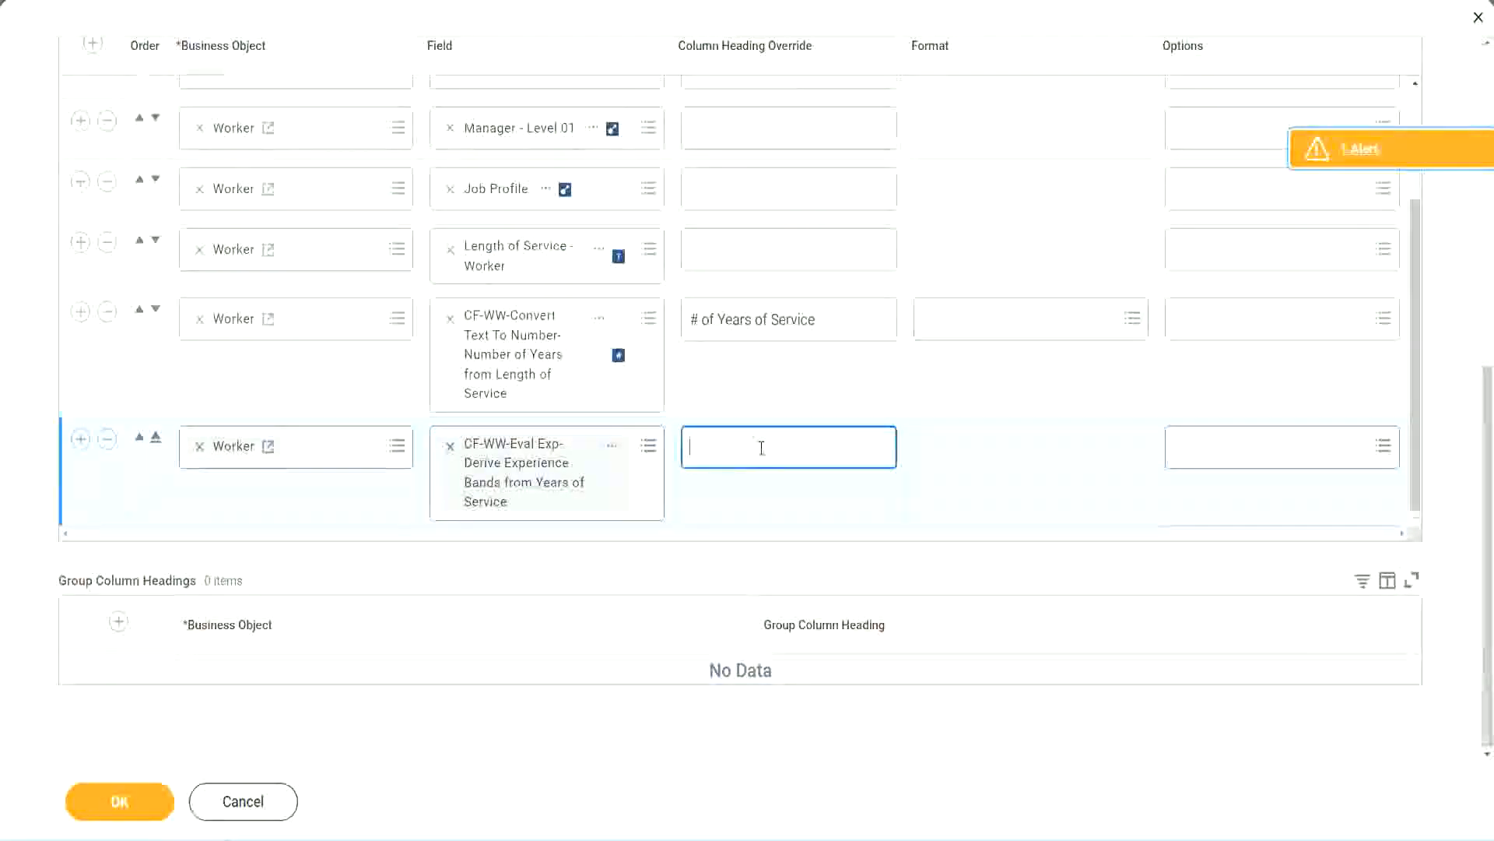
text(E)
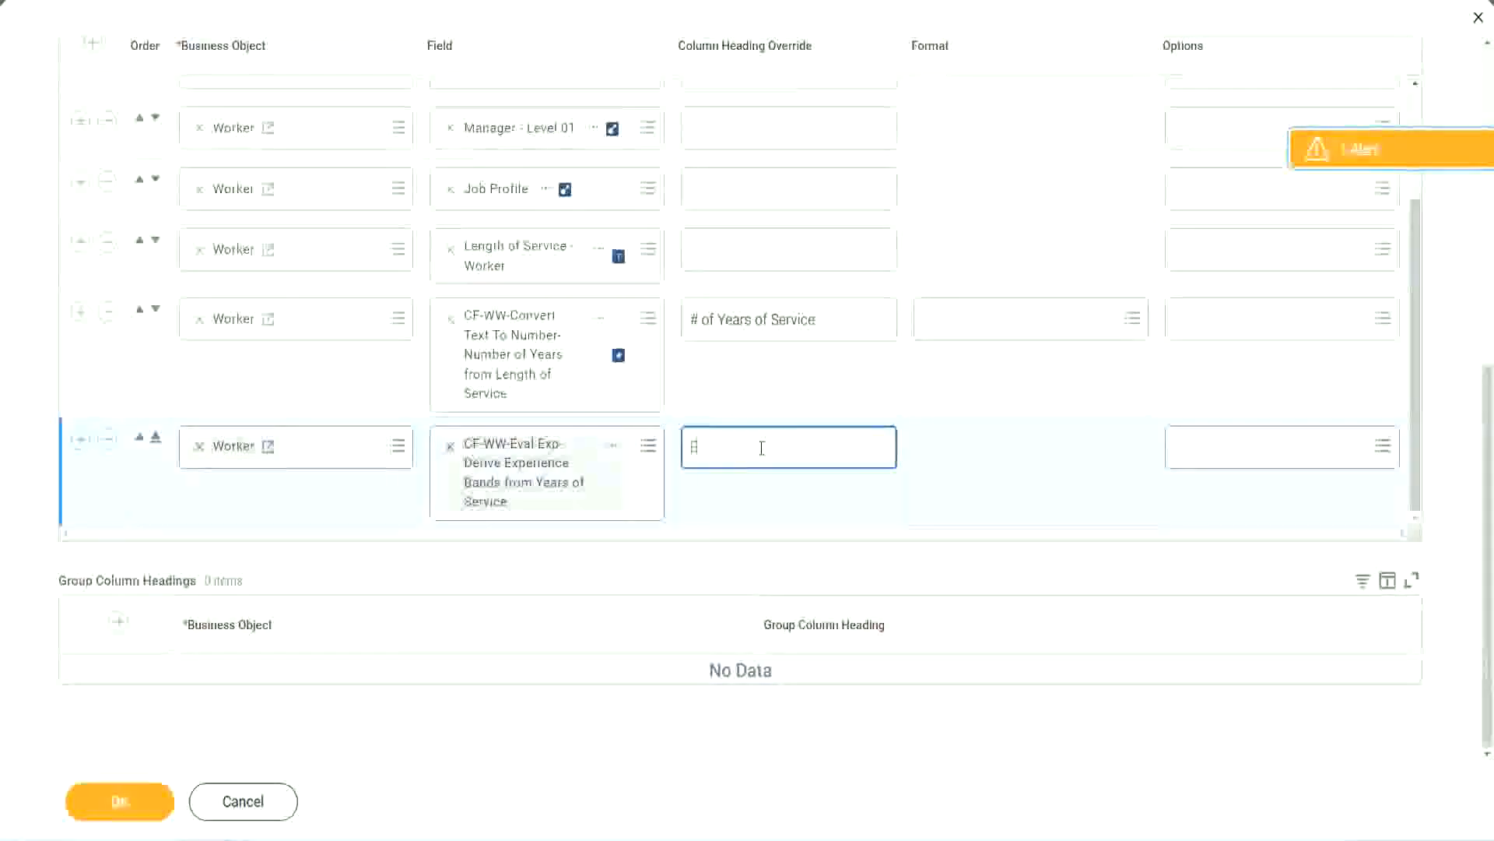
text(xperience Bands)
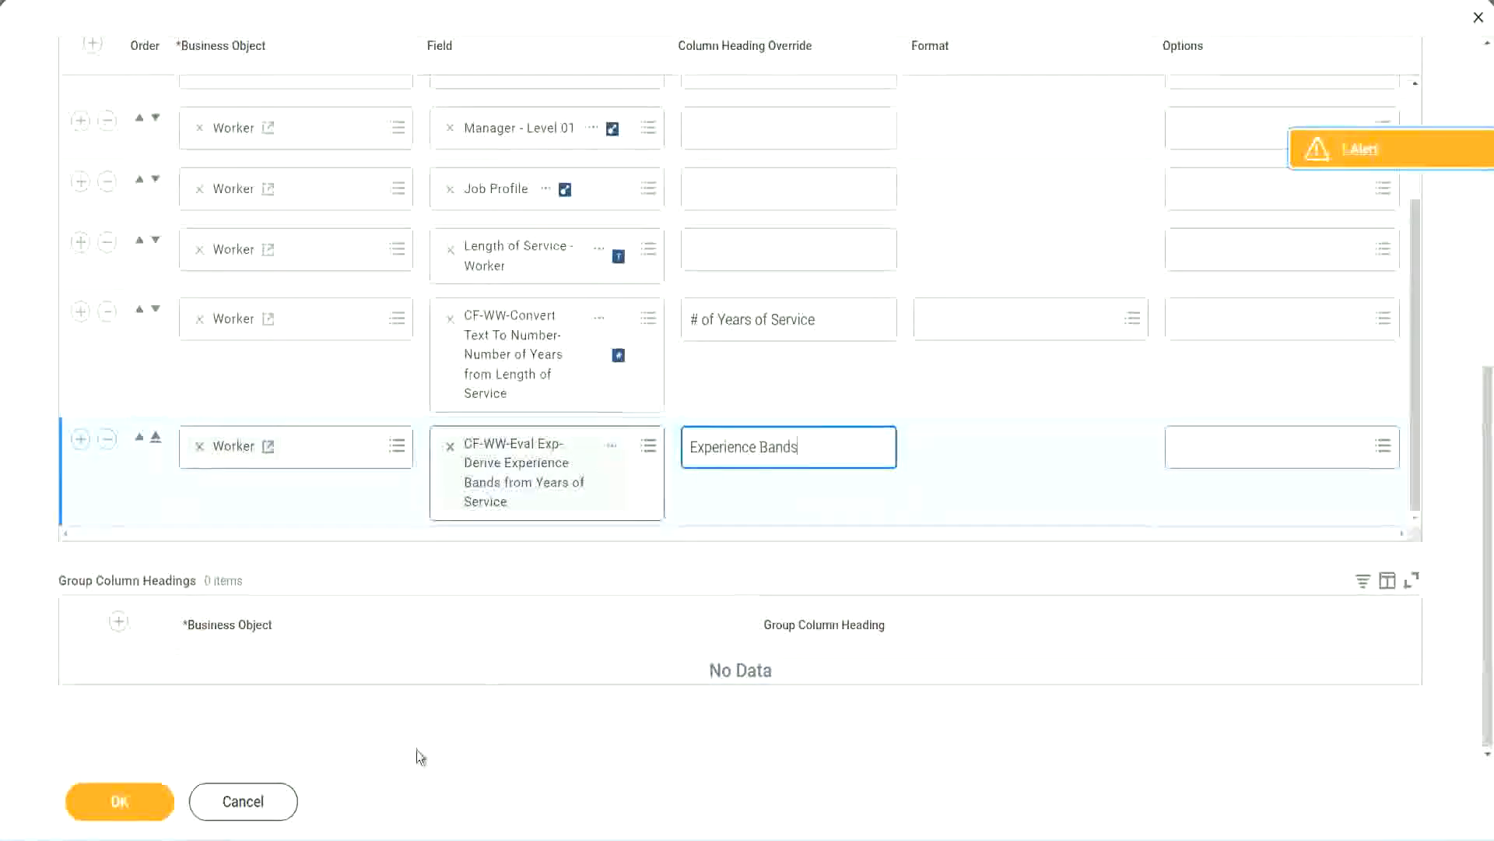
click(140, 803)
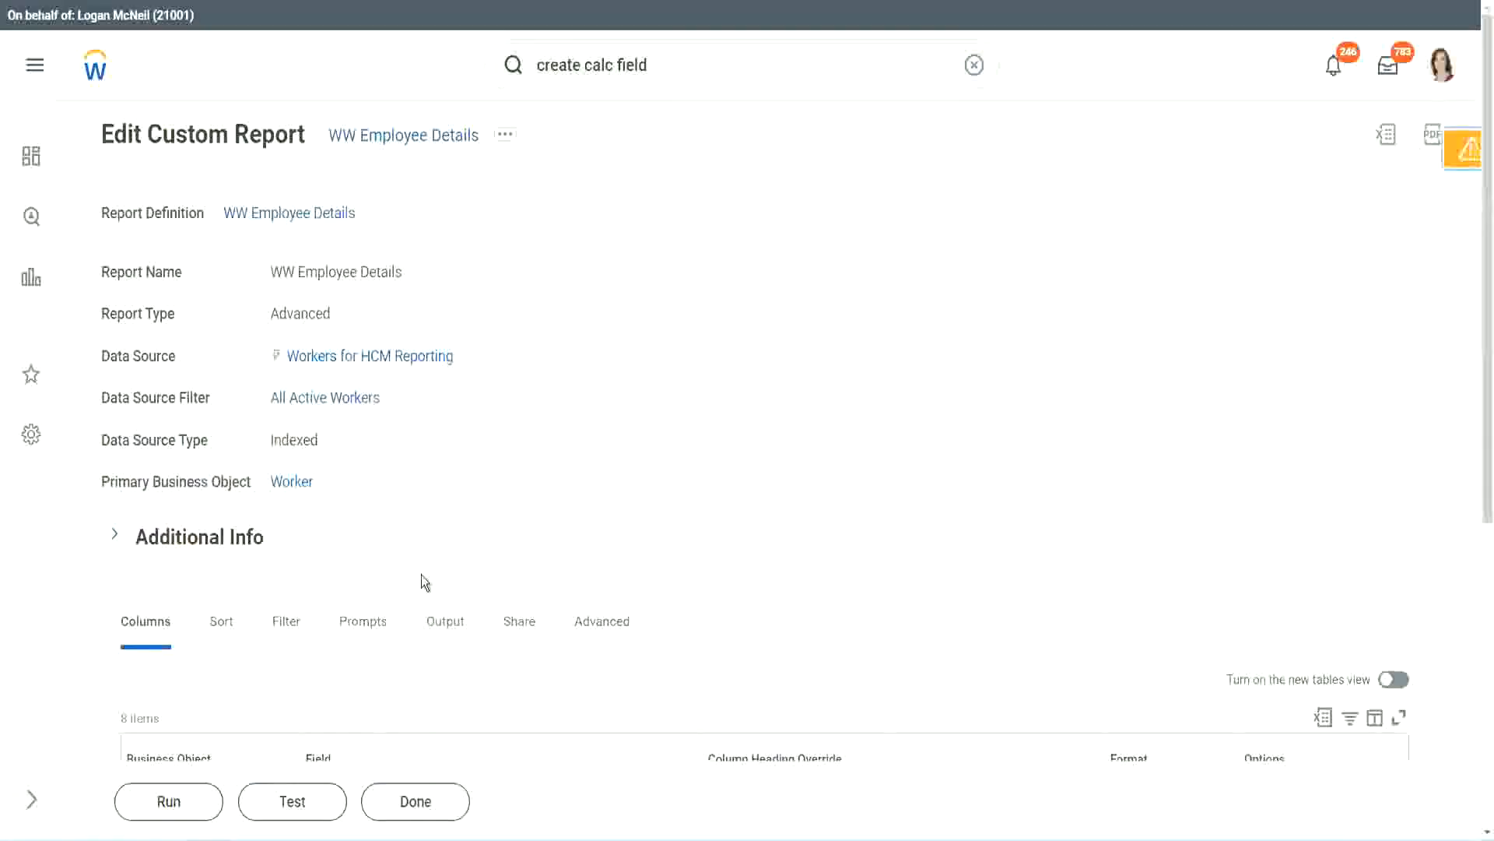
Run the WW Employee Details report with all worker type prompts left blank
scroll(334, 661, down, 5)
click(174, 801)
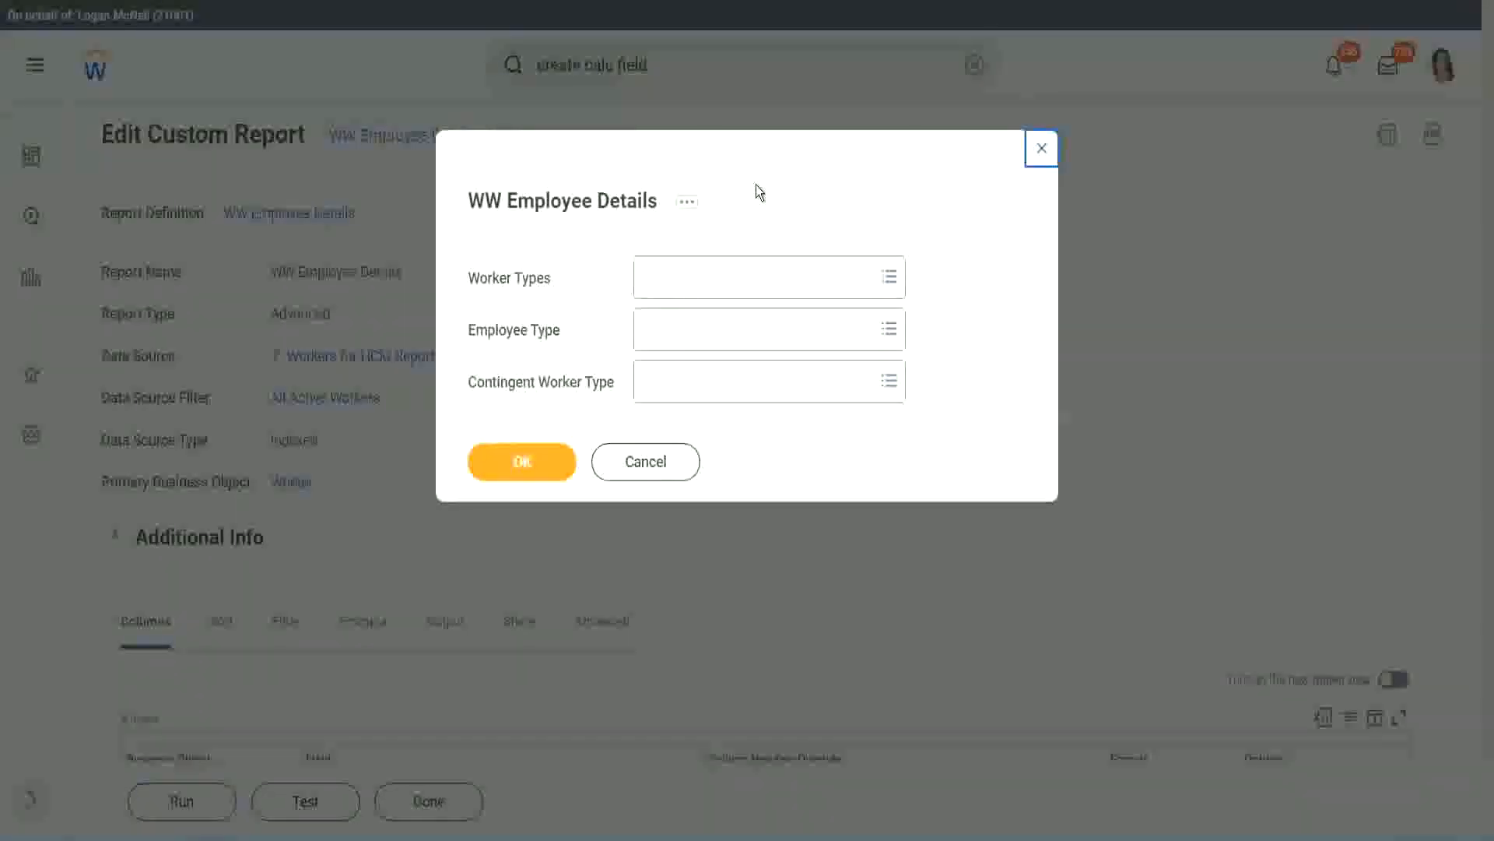
click(523, 461)
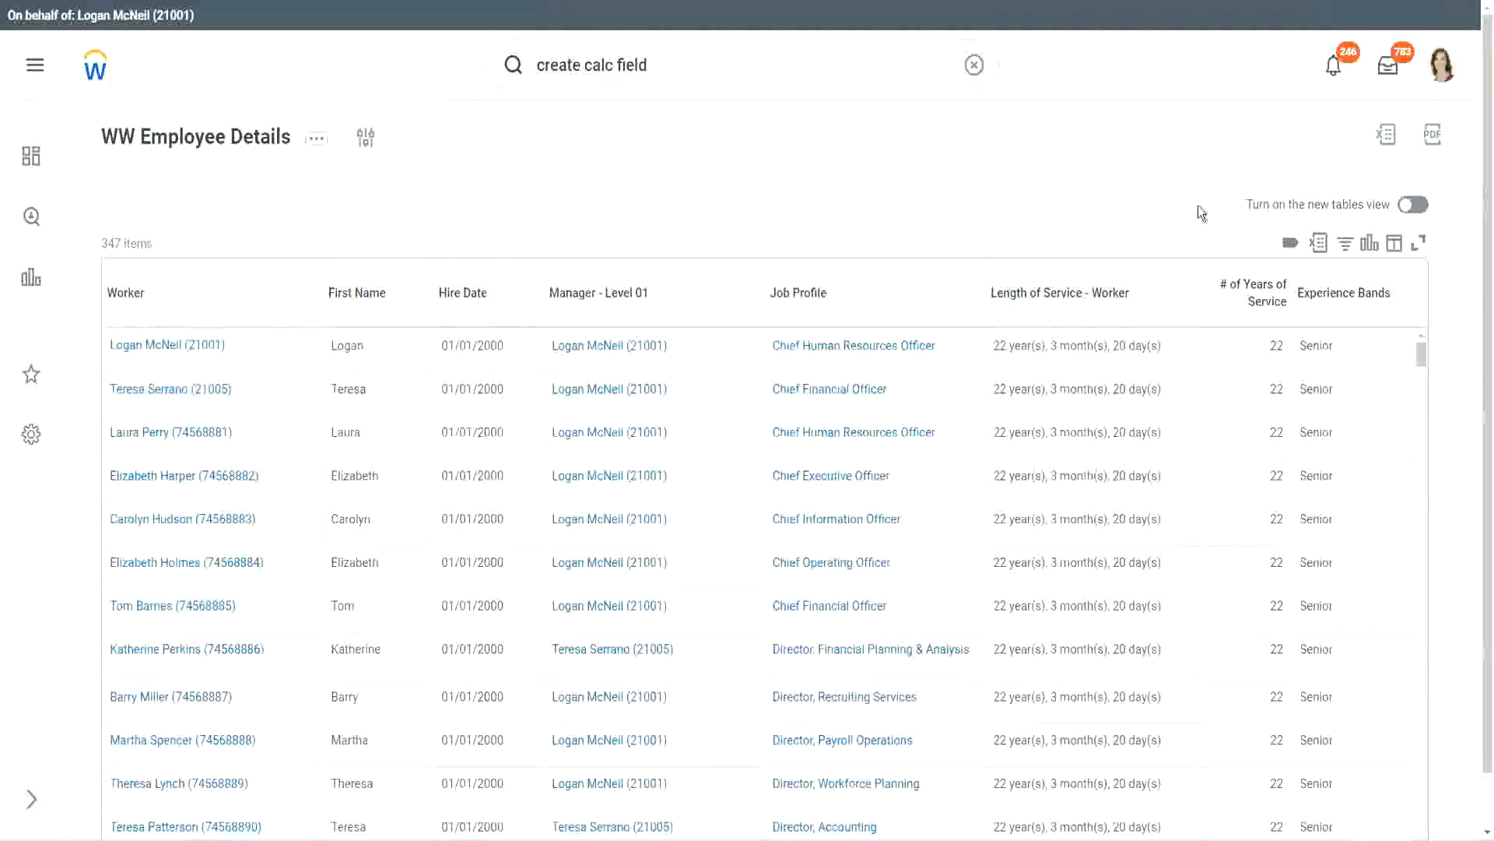
Compare the first worker's years of service and experience band with the band definitions in the Notepad++ notes
scroll(1198, 206, down, 1)
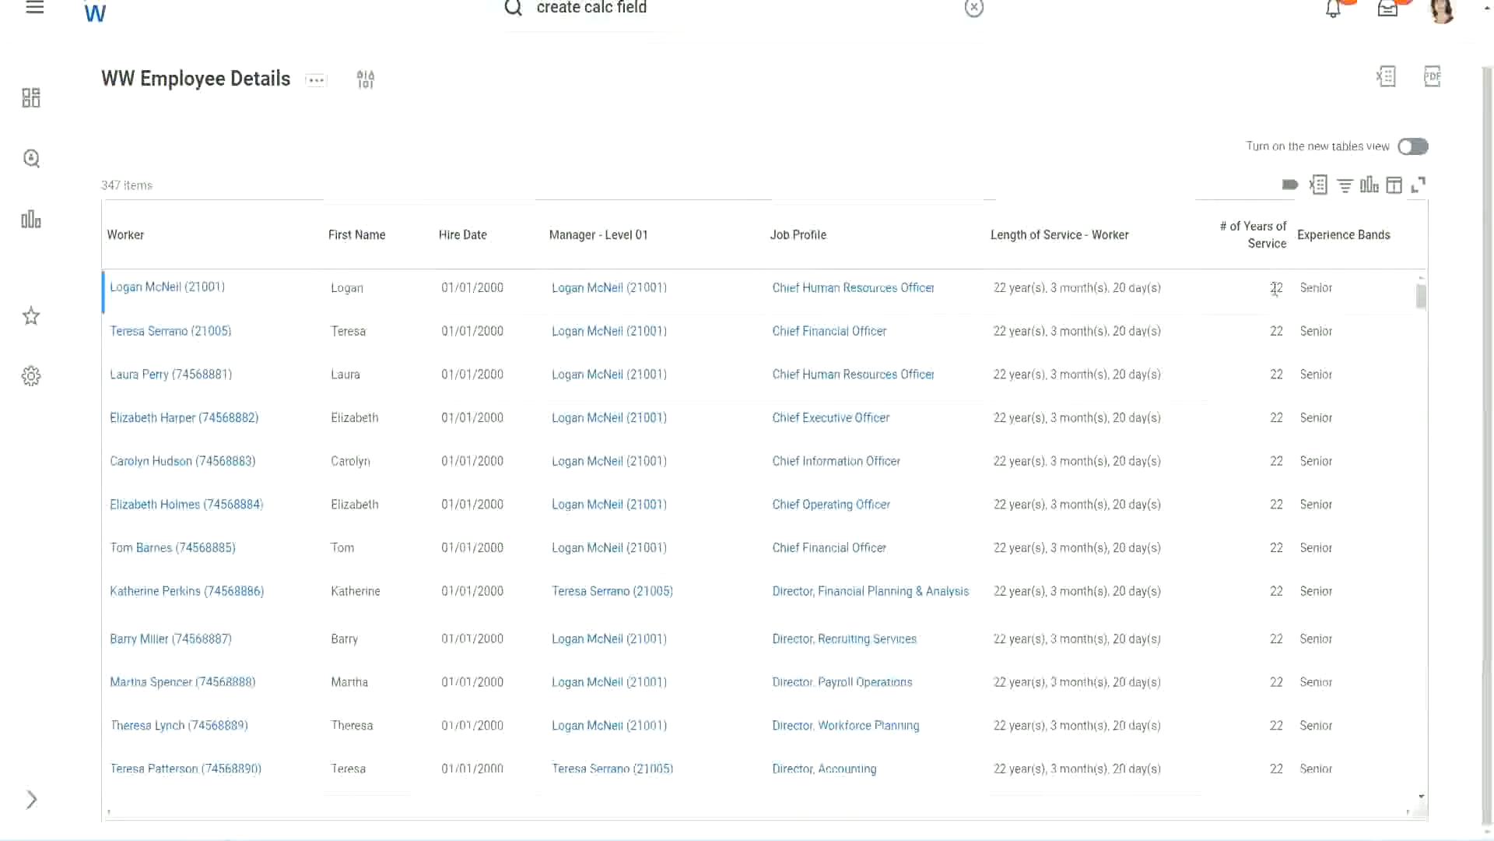
drag(1269, 288, 1285, 287)
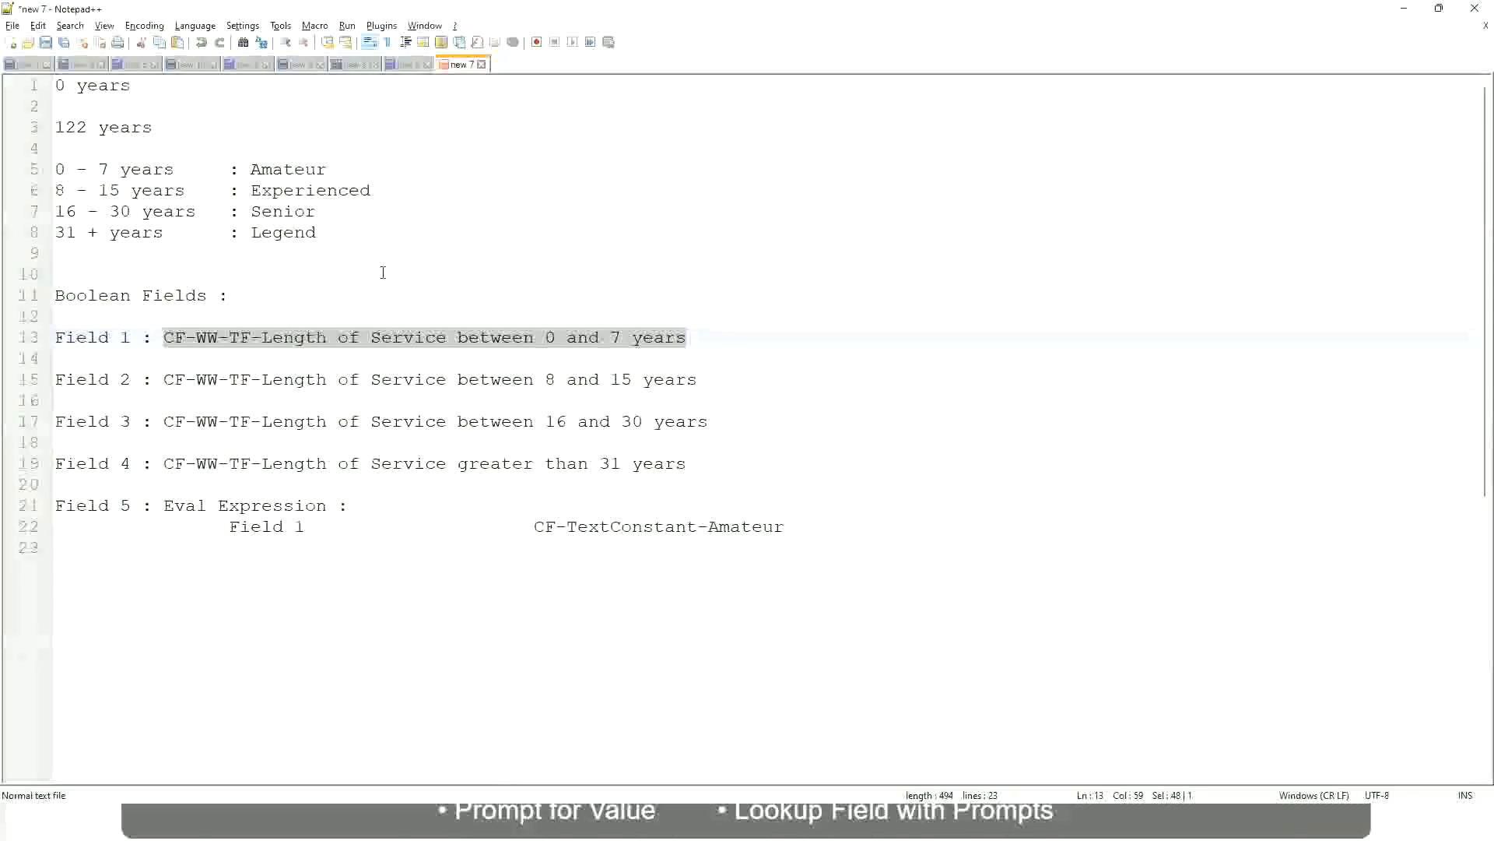
click(384, 270)
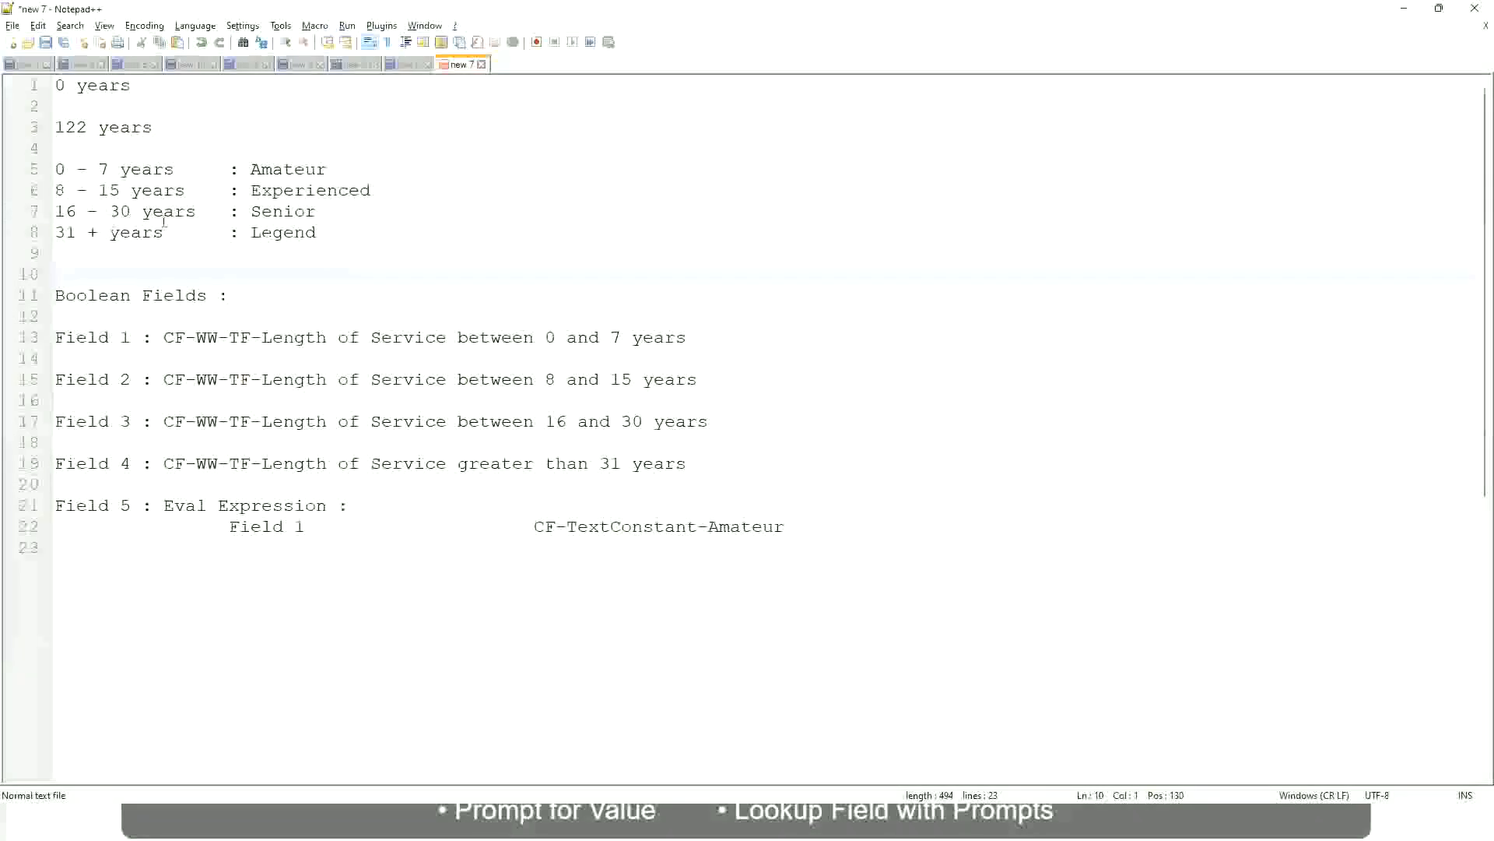
click(256, 210)
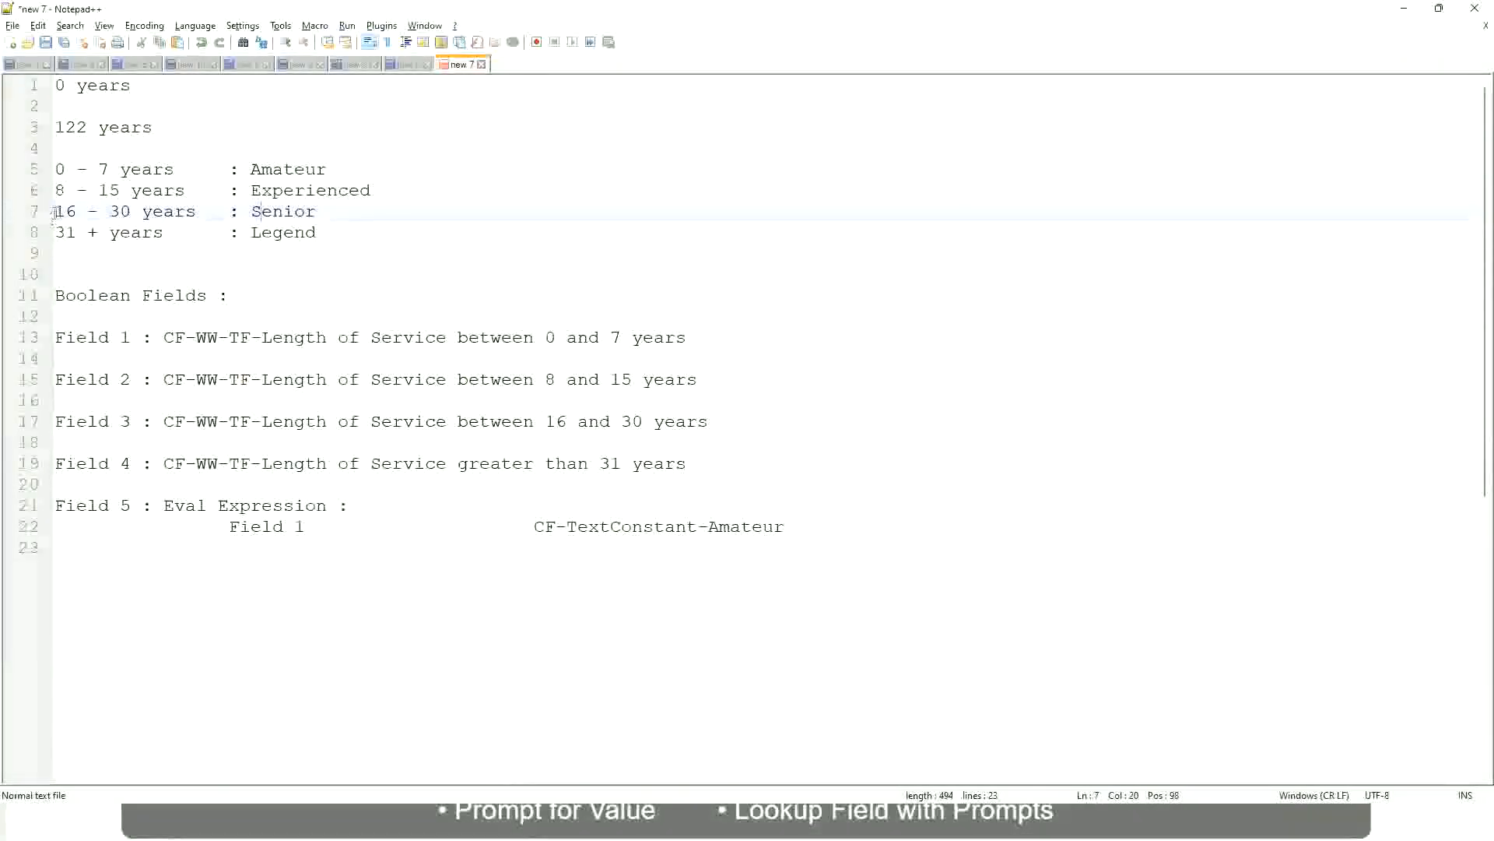
drag(53, 212, 145, 212)
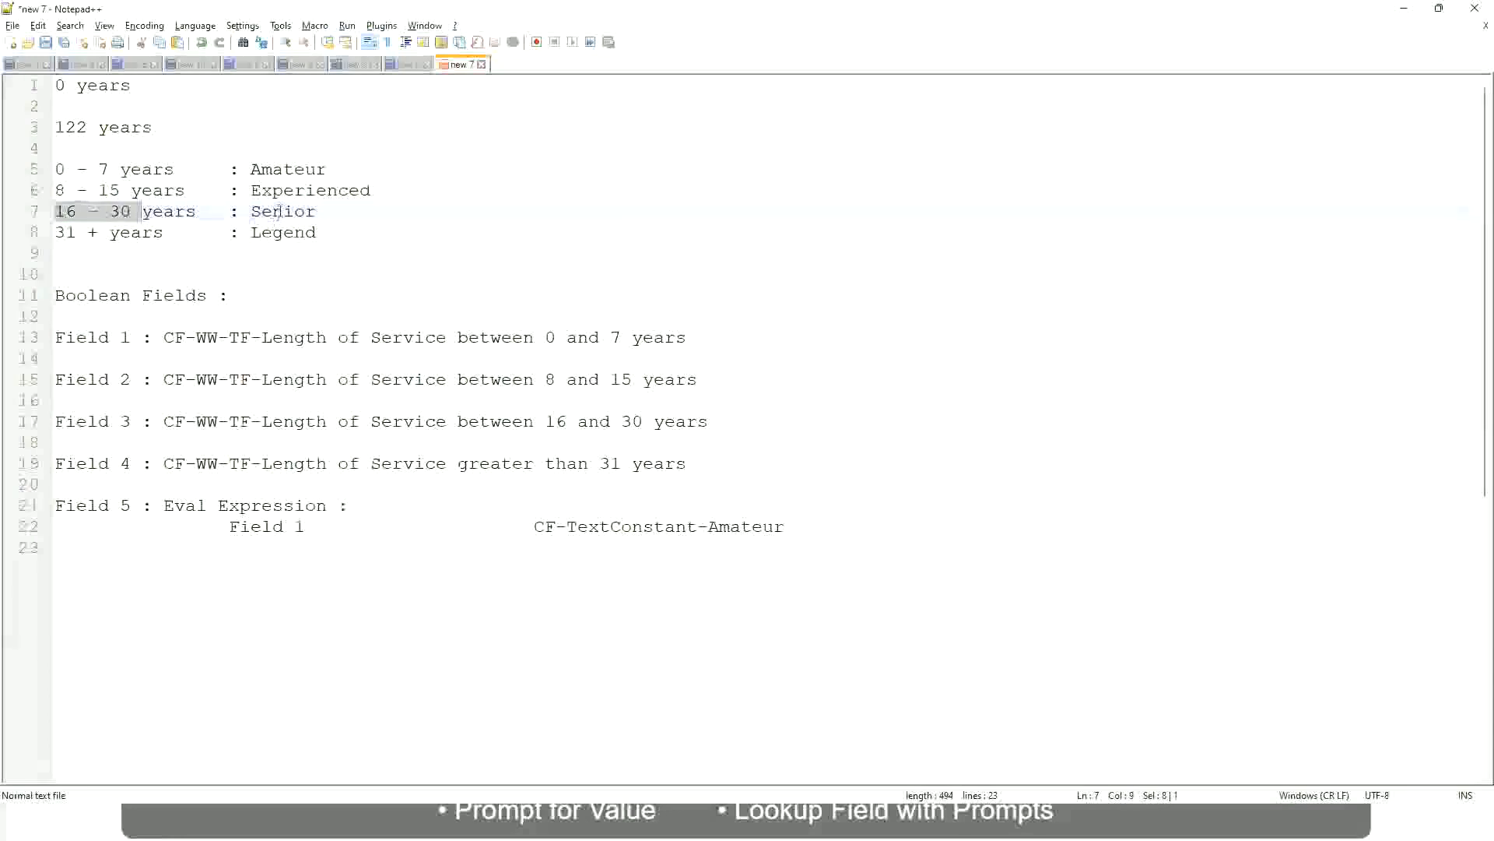
double_click(279, 212)
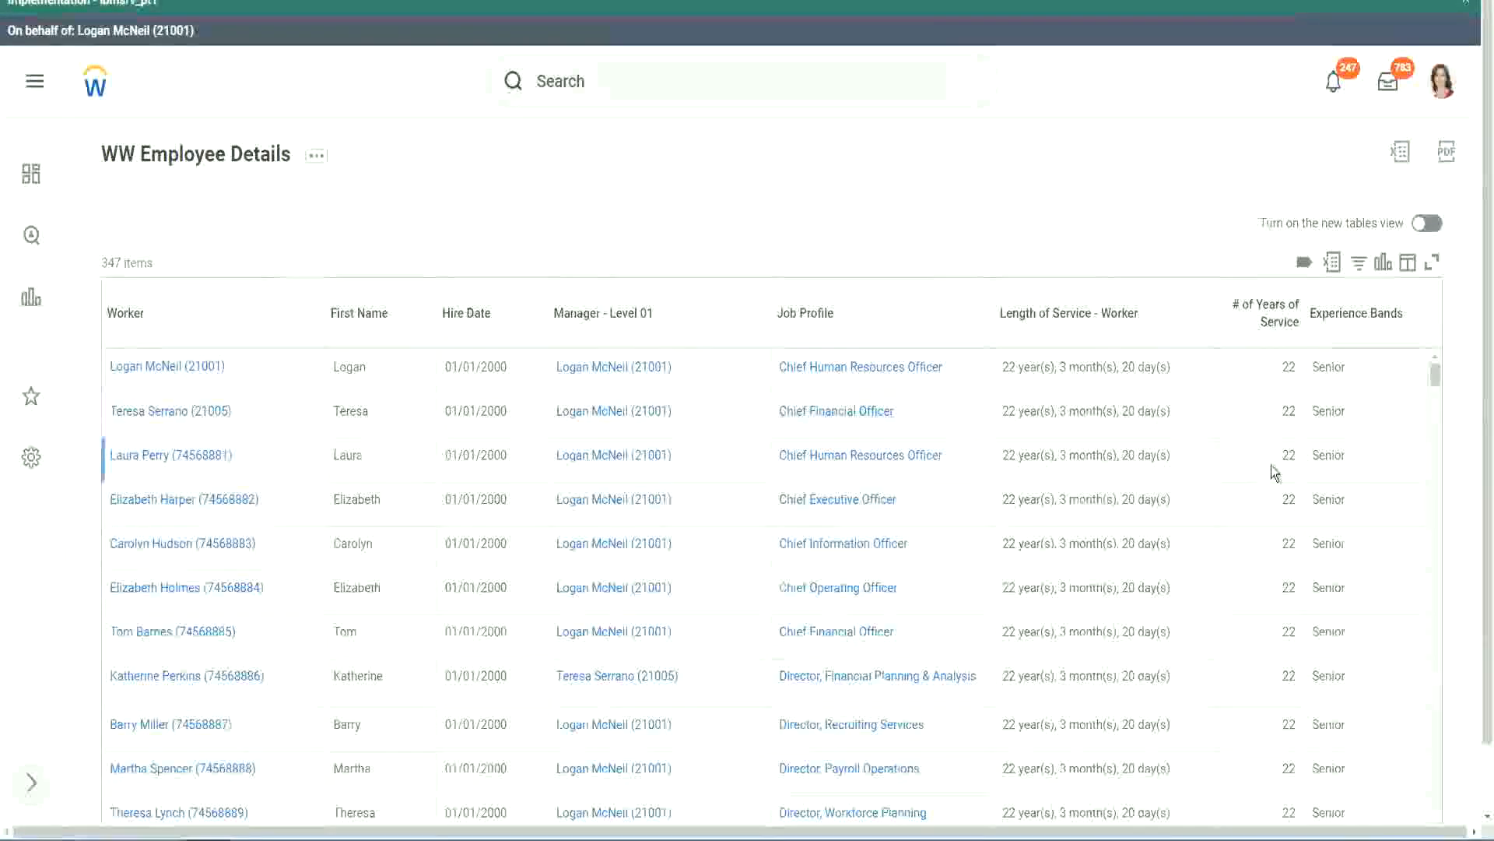
Examine the # of Years of Service and Experience Bands values across the WW Employee Details report rows in Workday
scroll(1276, 467, down, 3)
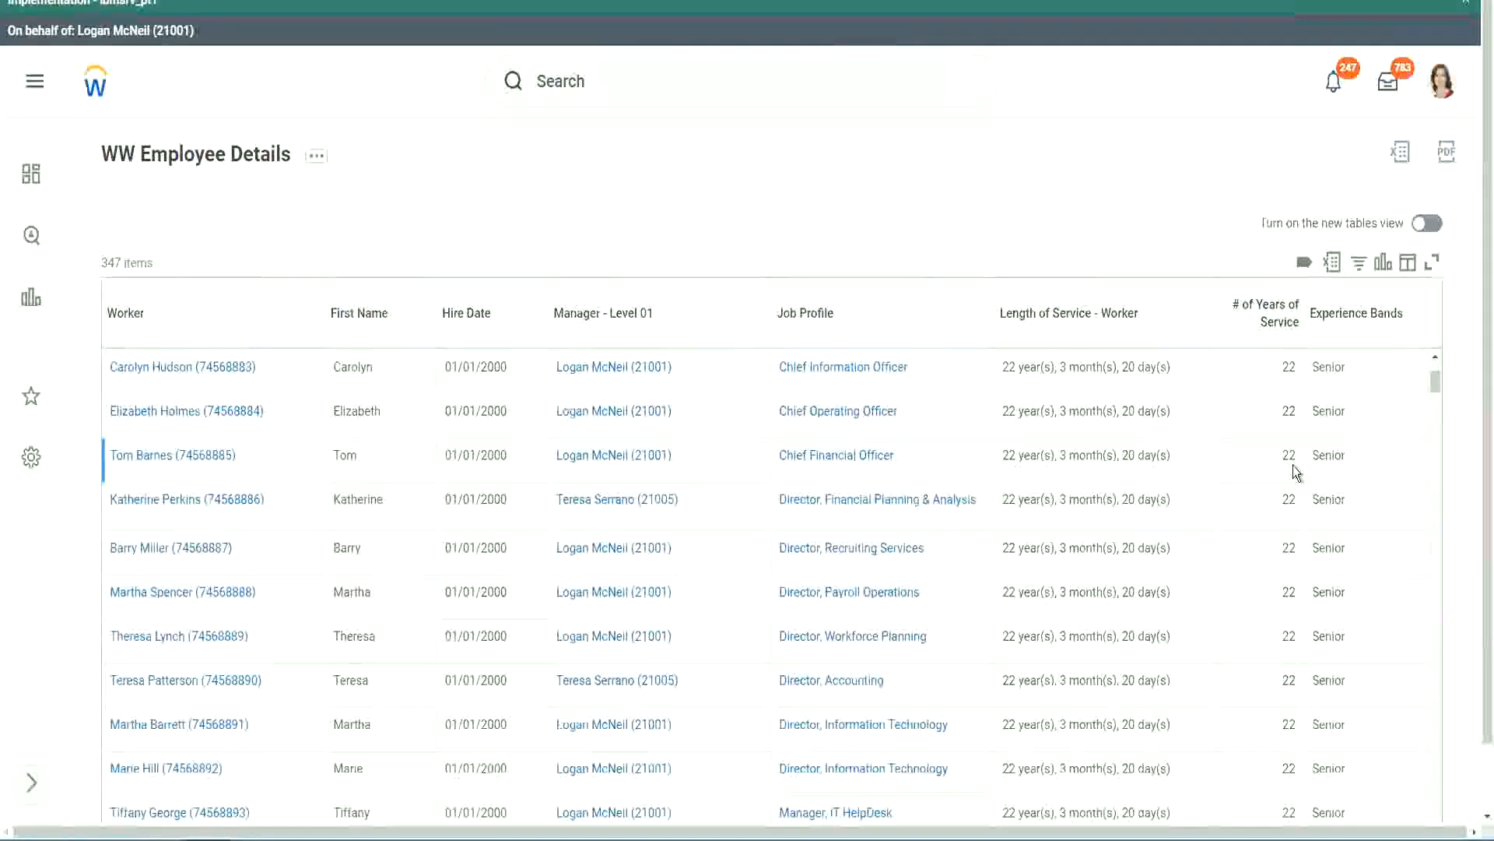
scroll(1292, 475, down, 5)
scroll(1305, 520, down, 5)
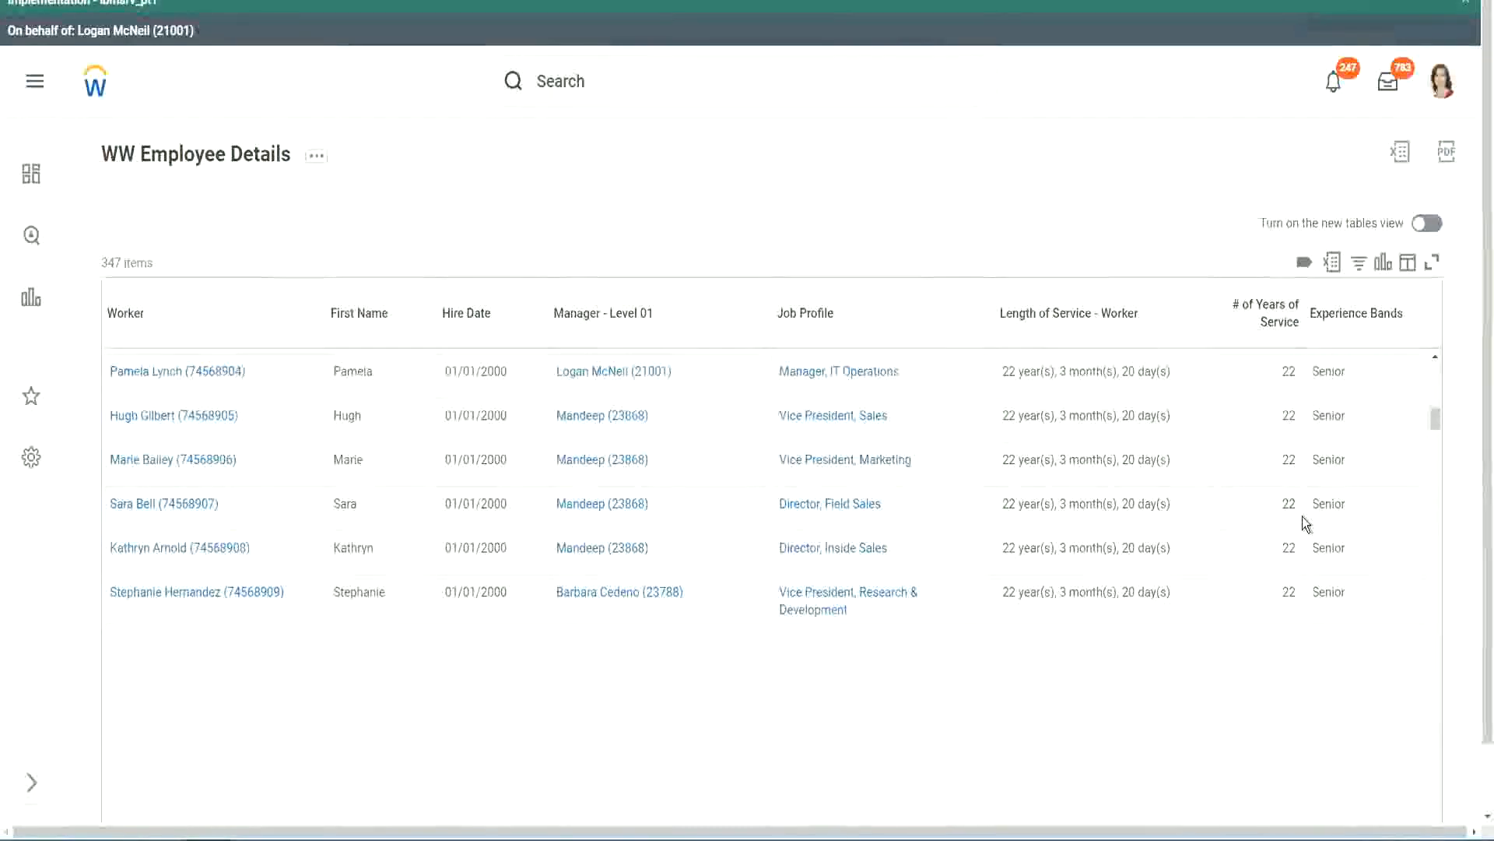
scroll(1324, 536, down, 1)
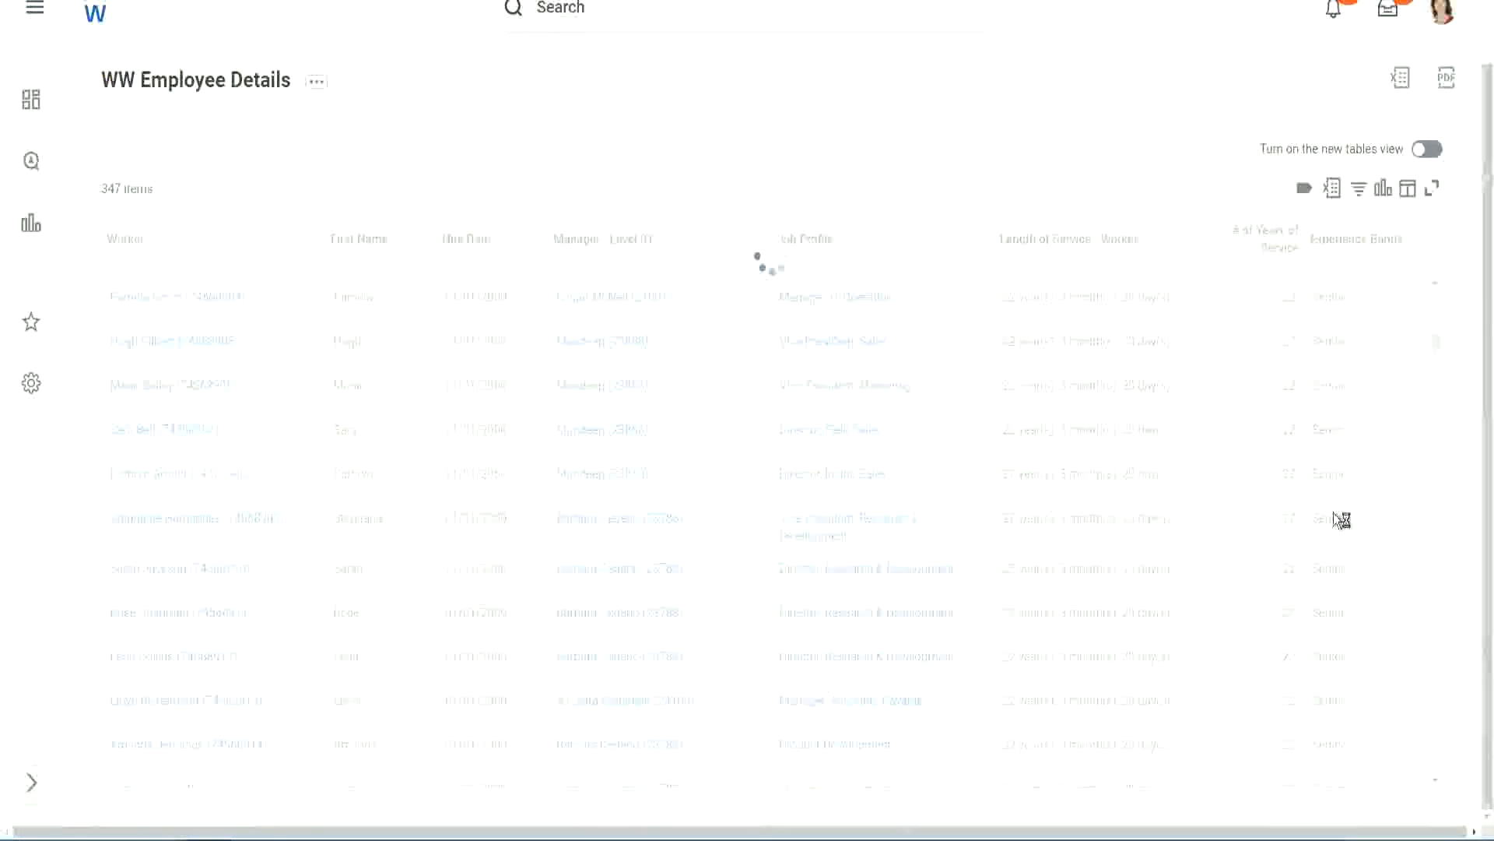
scroll(1386, 440, down, 5)
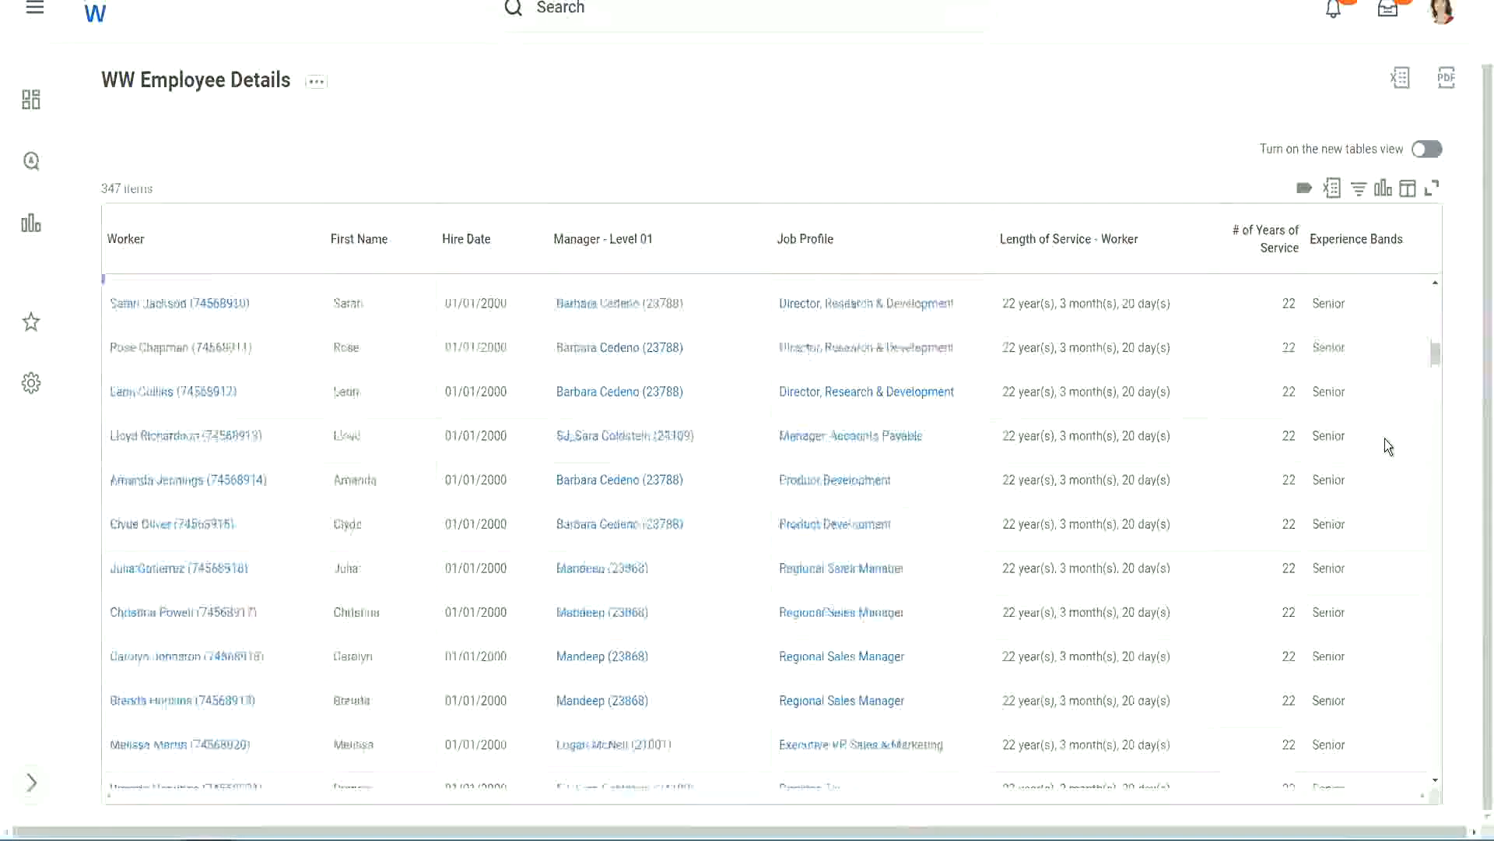
scroll(1384, 446, down, 3)
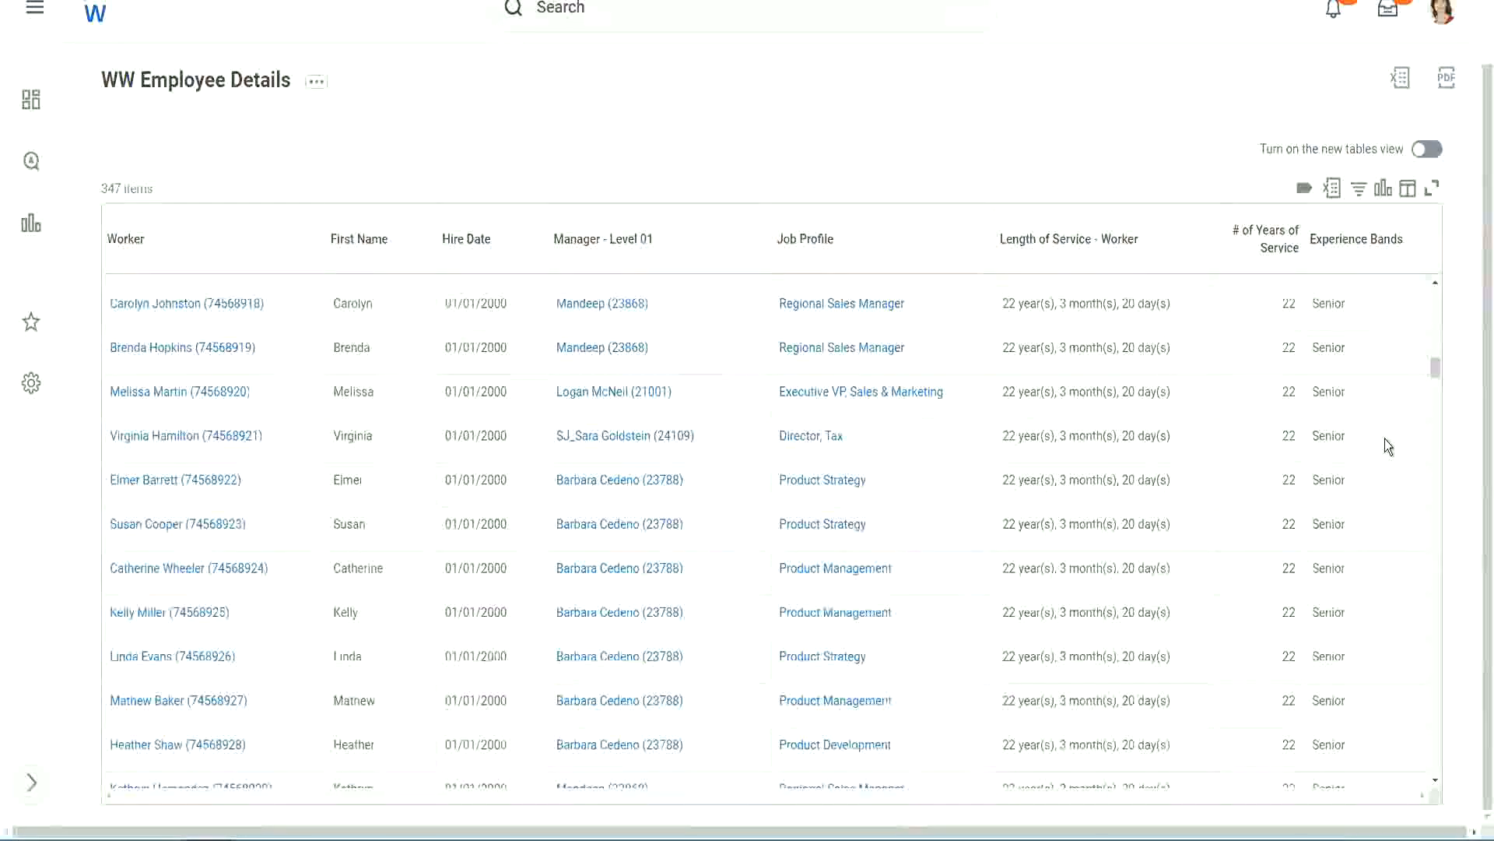
scroll(1385, 437, down, 5)
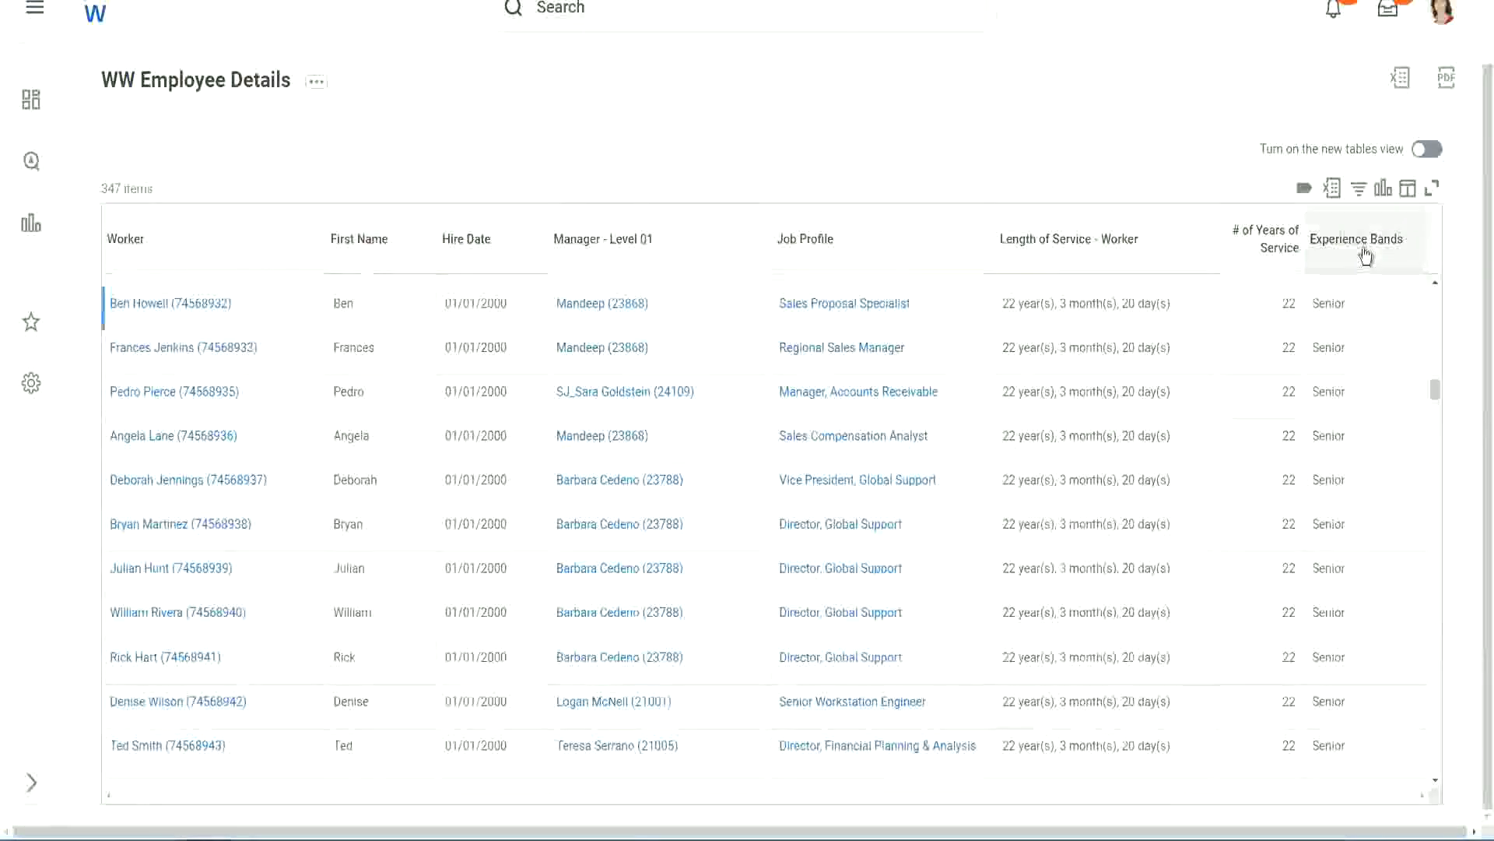
Filter the report's Experience Bands column to values containing Amateur
click(1365, 250)
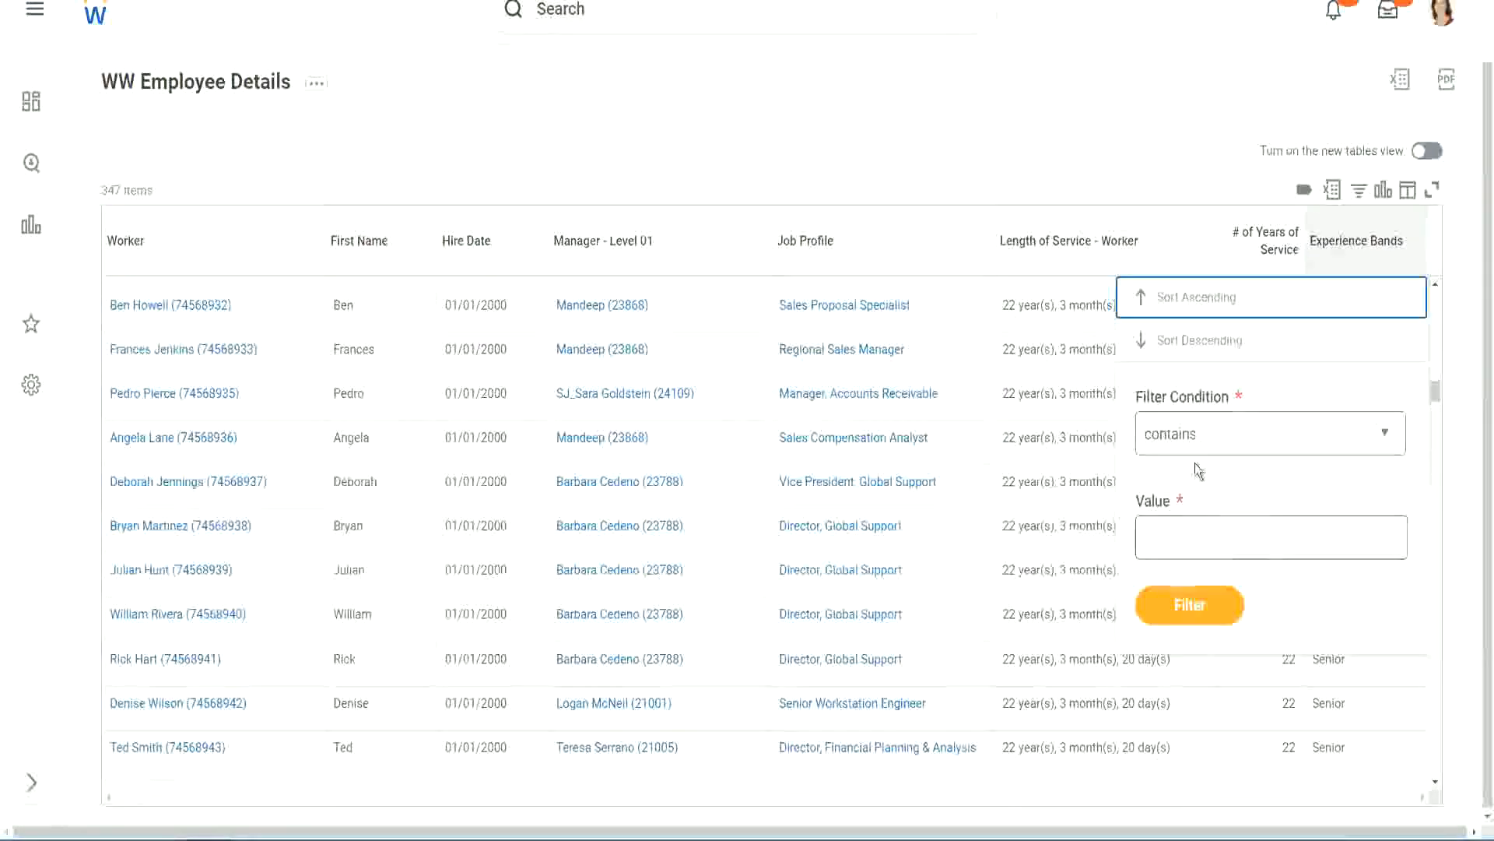
click(1185, 524)
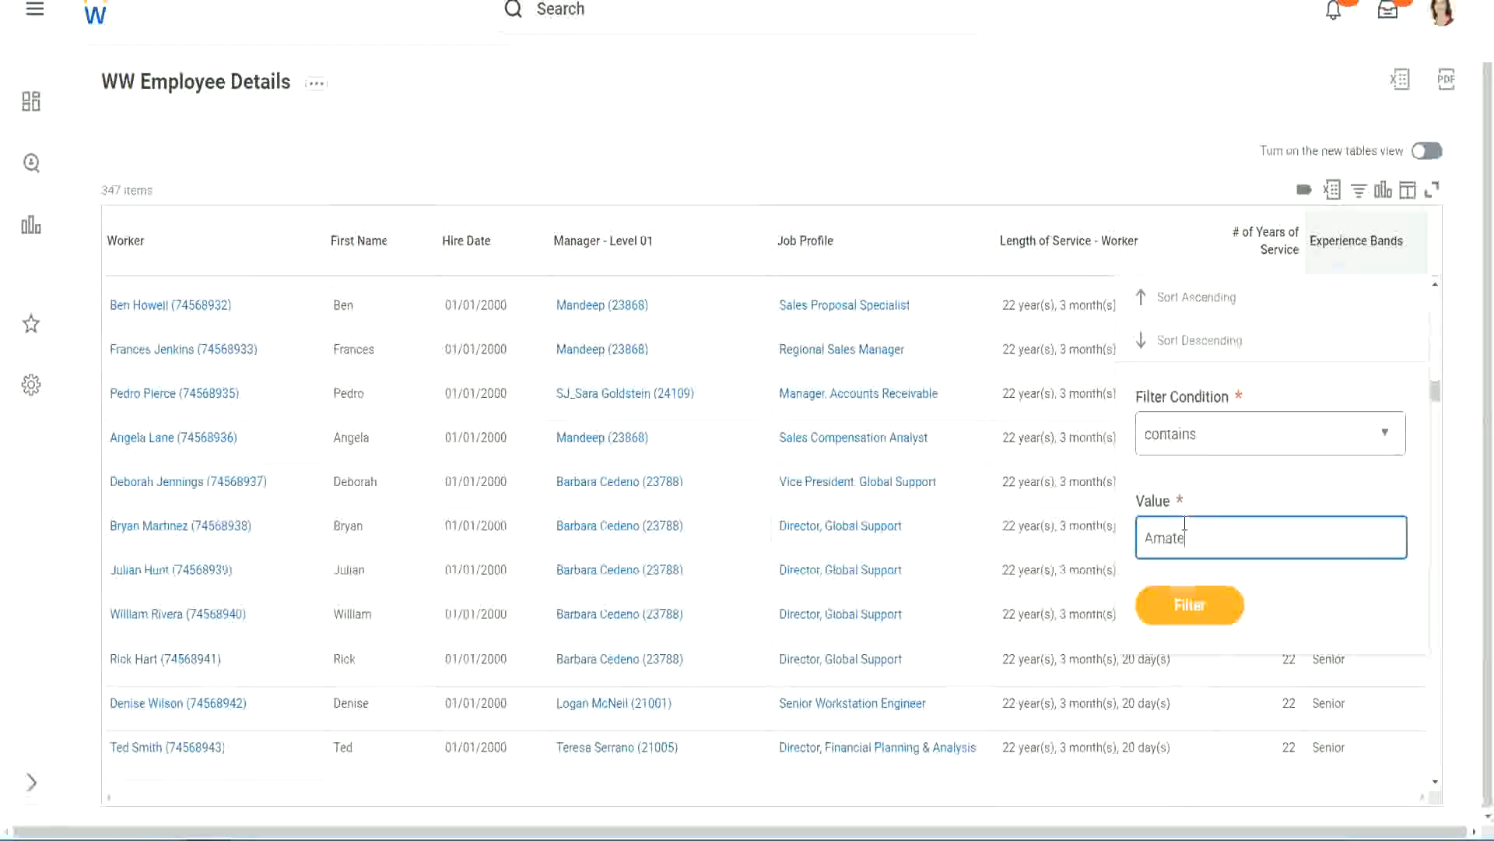
text(Amateur)
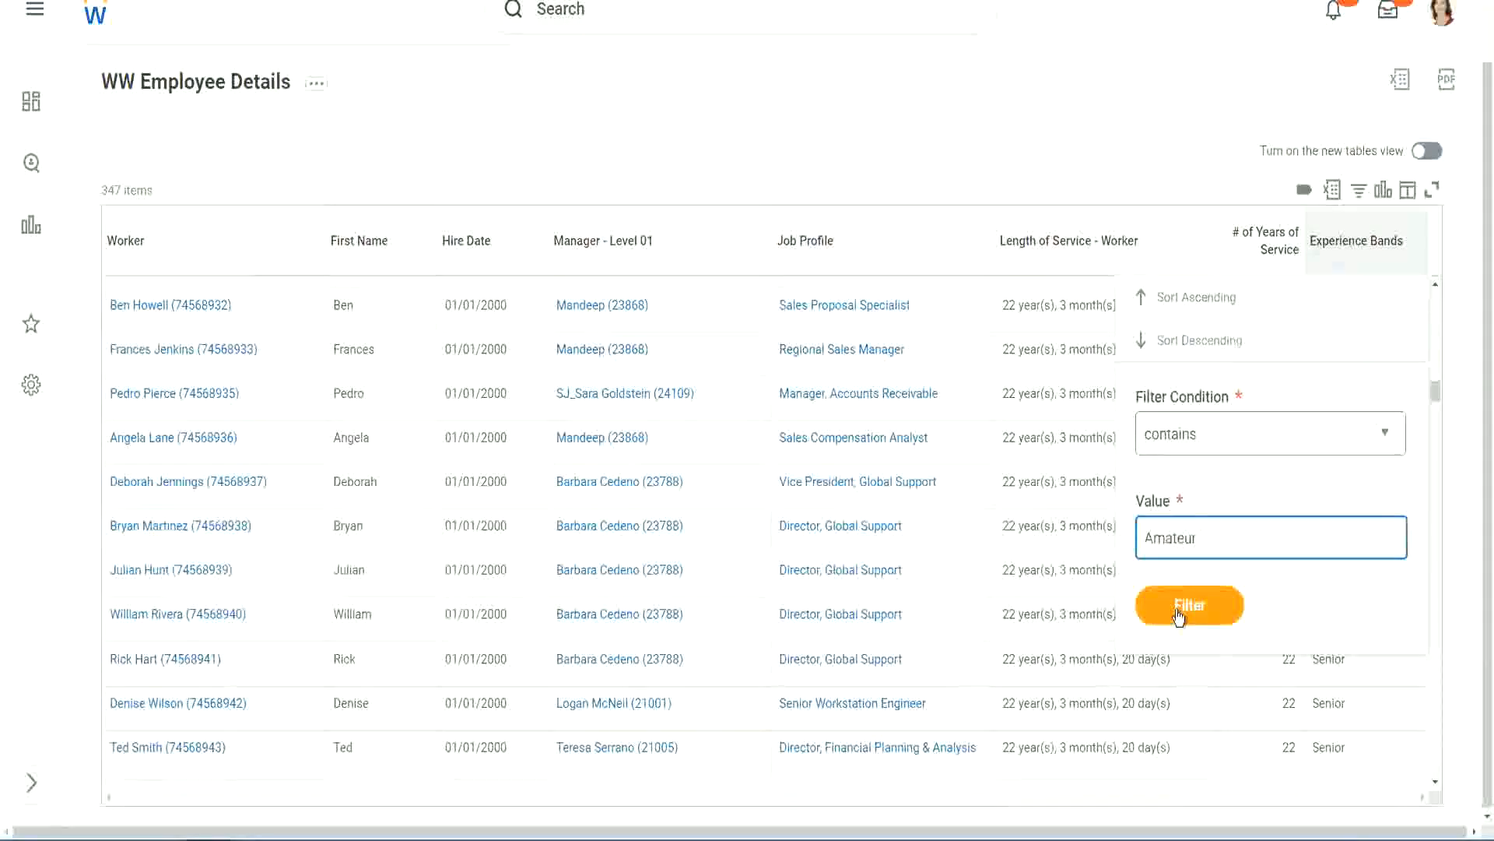
click(1177, 612)
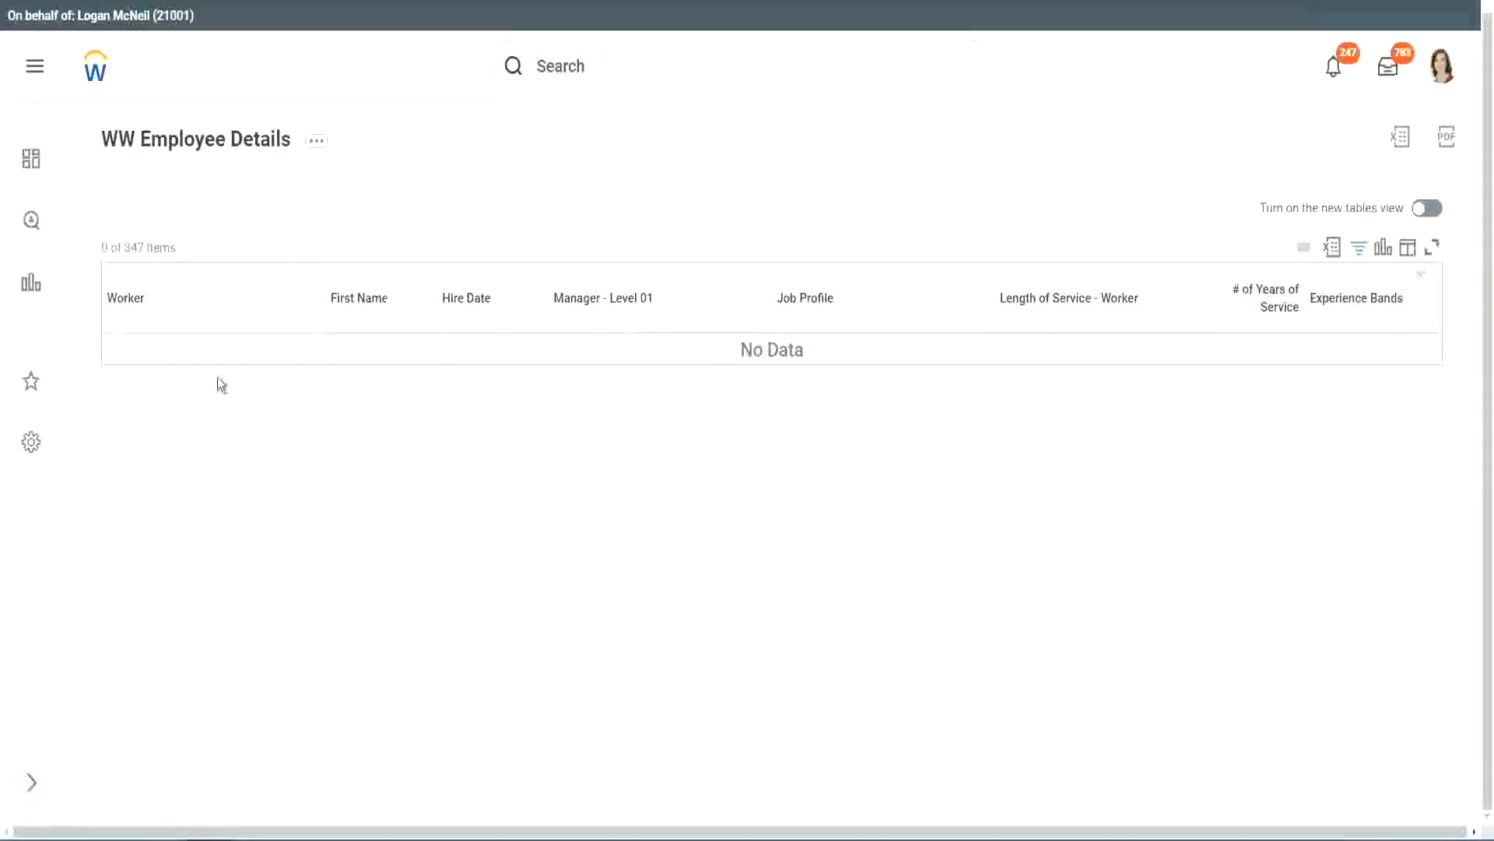
Change the Experience Bands filter value to Legend and look through the matching workers' years of service
click(1356, 300)
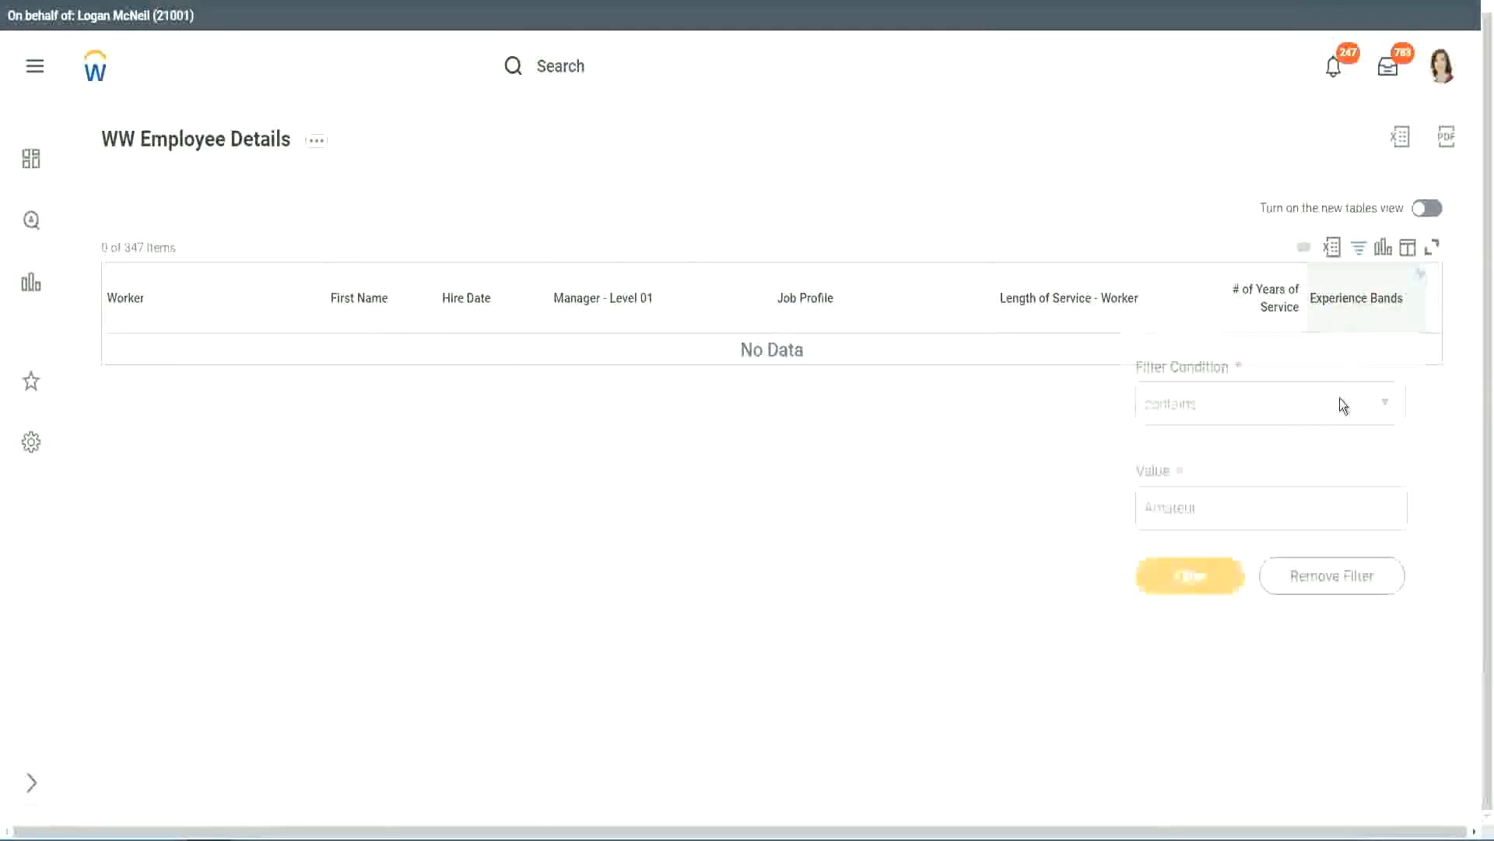
drag(1207, 502, 1068, 511)
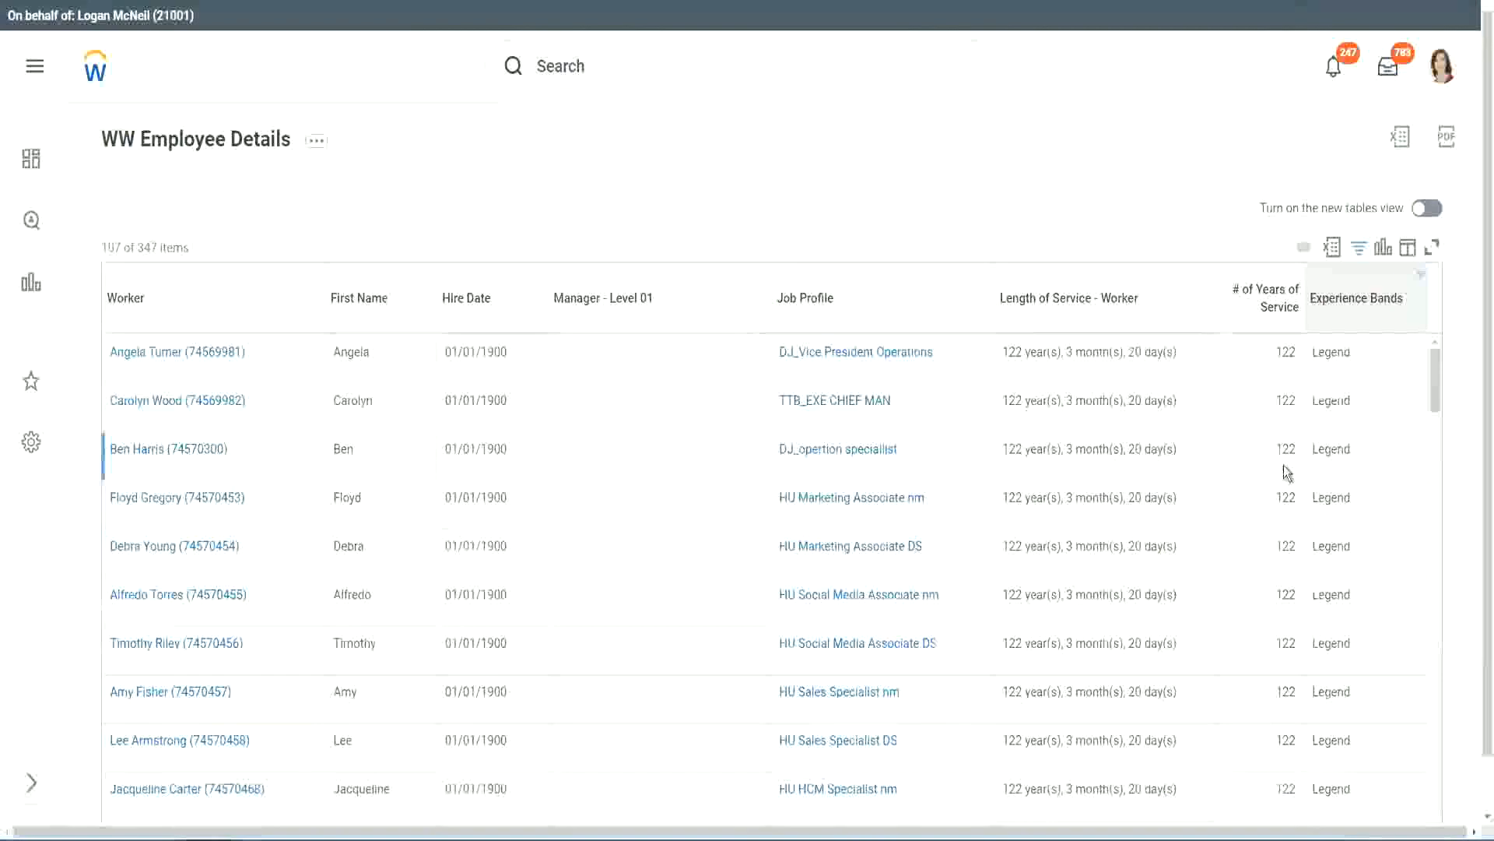
scroll(1283, 466, down, 10)
scroll(1283, 464, down, 5)
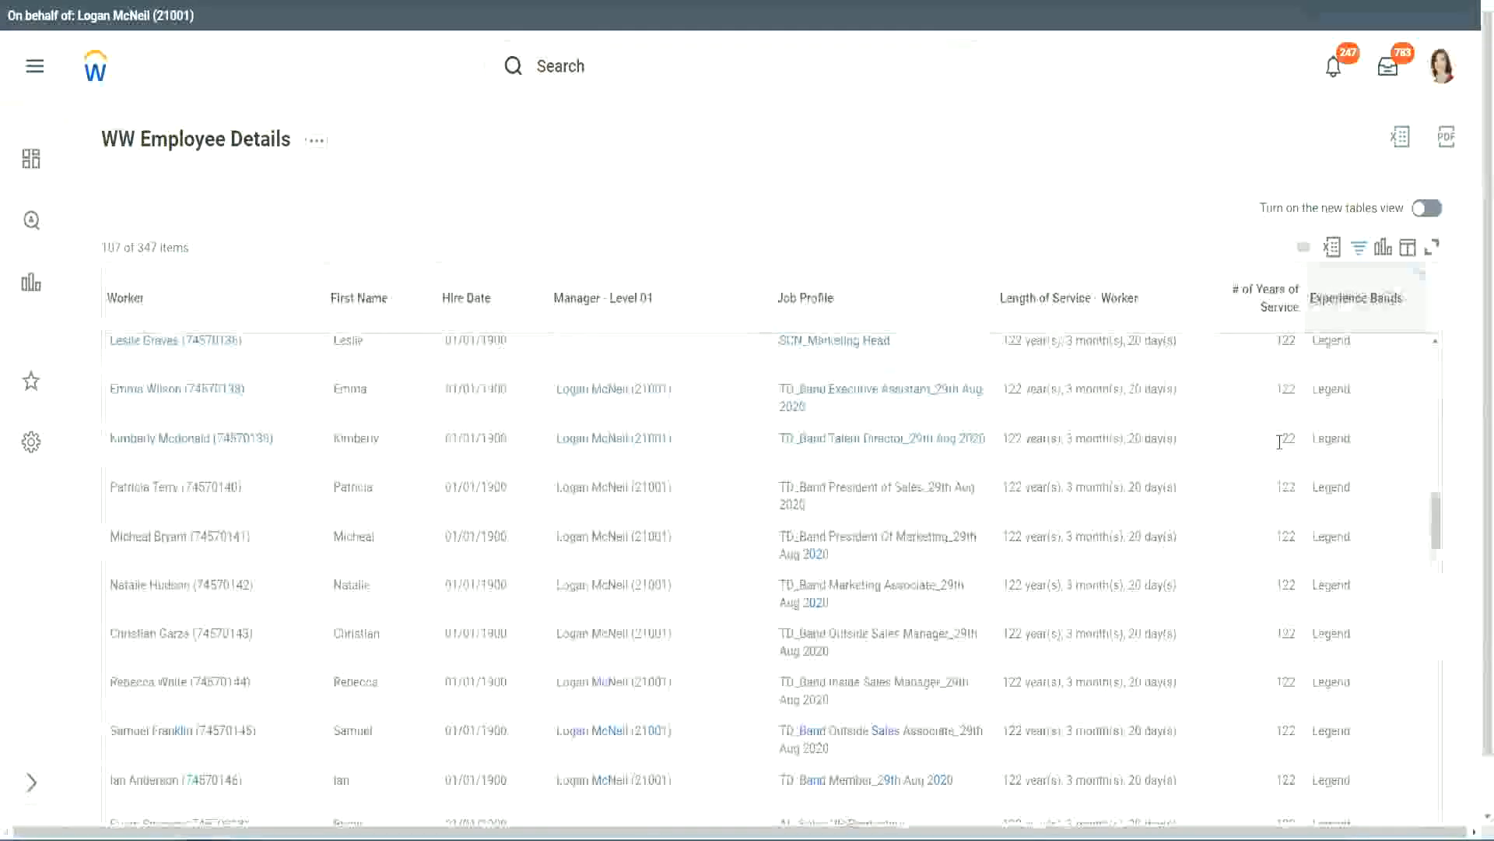
scroll(1279, 442, down, 15)
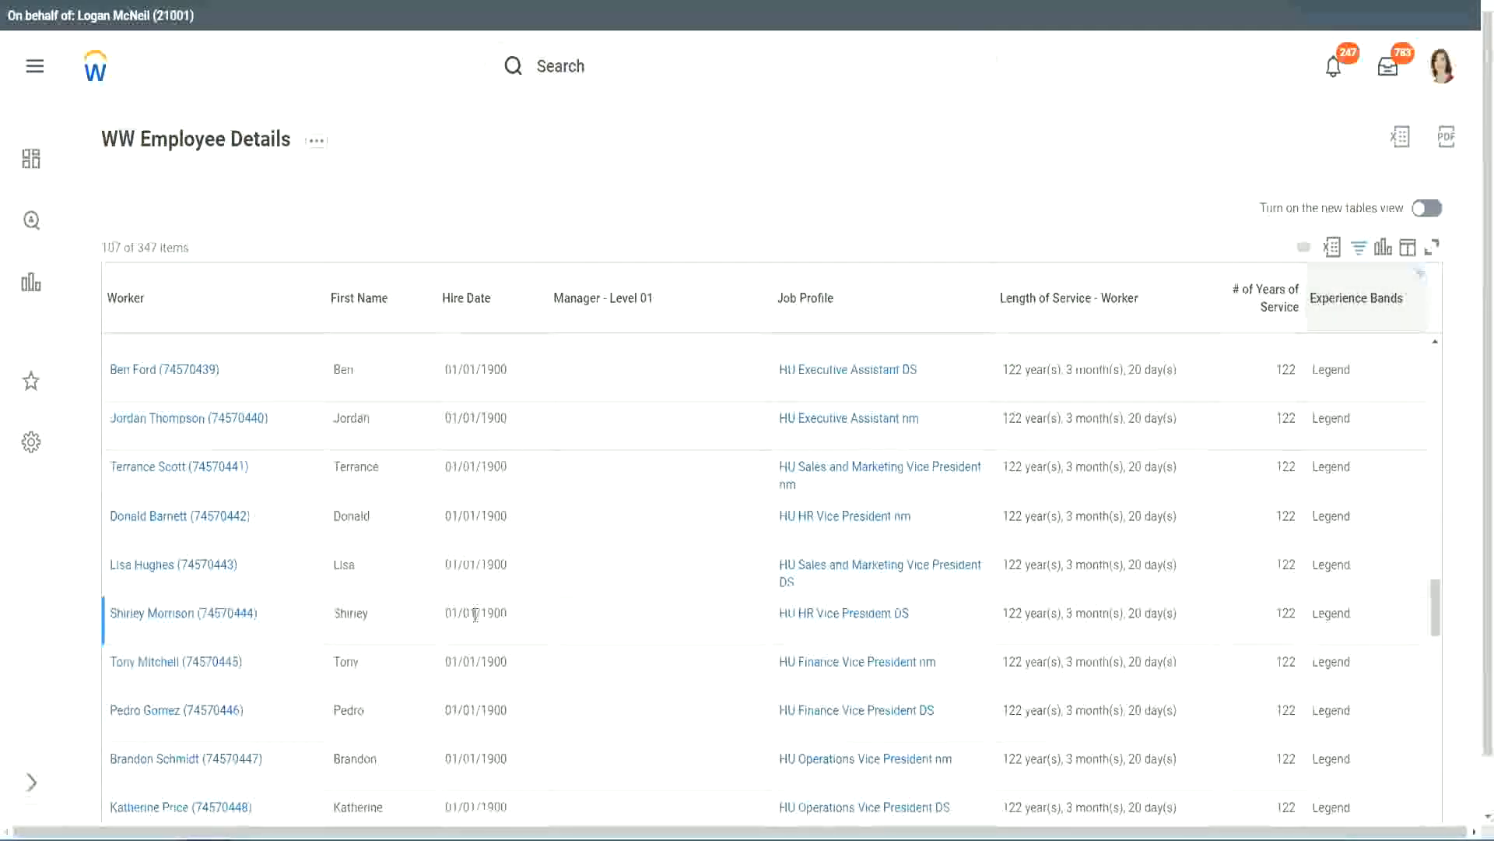
Check the hire dates and years of service of the remaining Legend workers down to the end of the filtered list
double_click(493, 612)
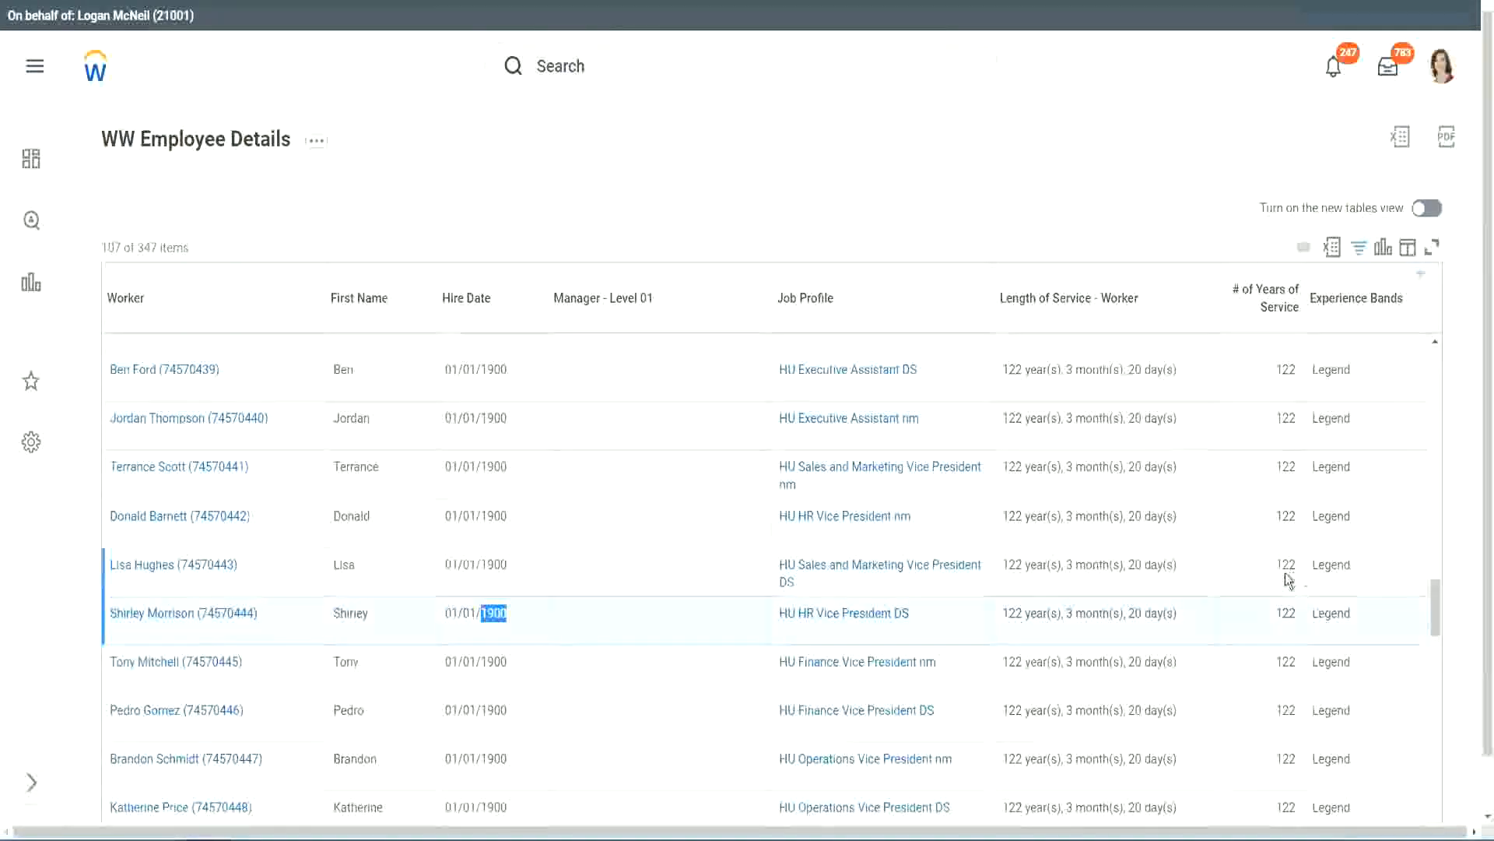
scroll(1271, 584, down, 2)
scroll(1271, 584, down, 5)
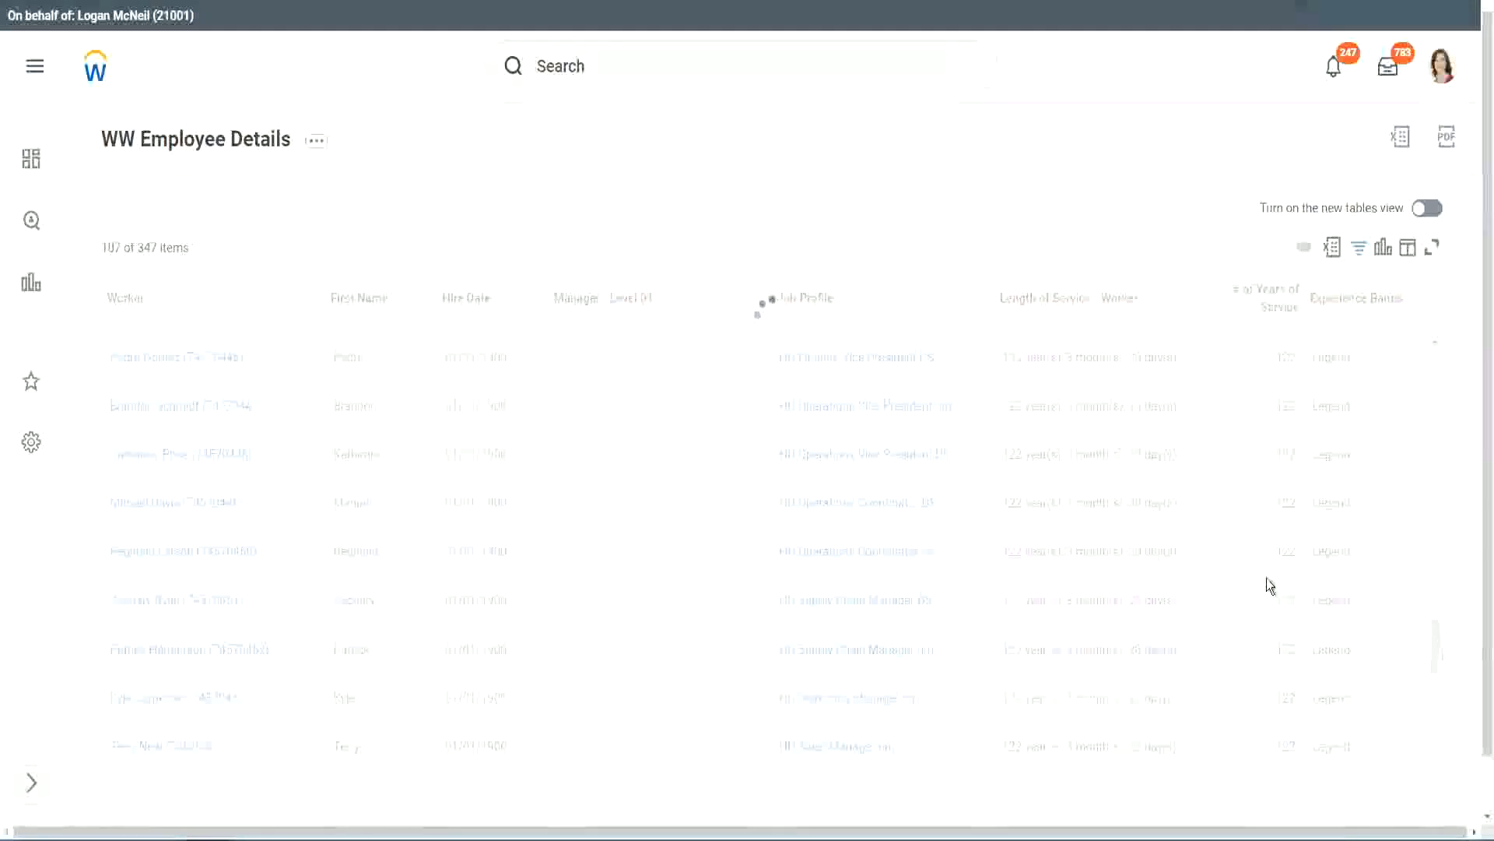
scroll(1267, 577, down, 10)
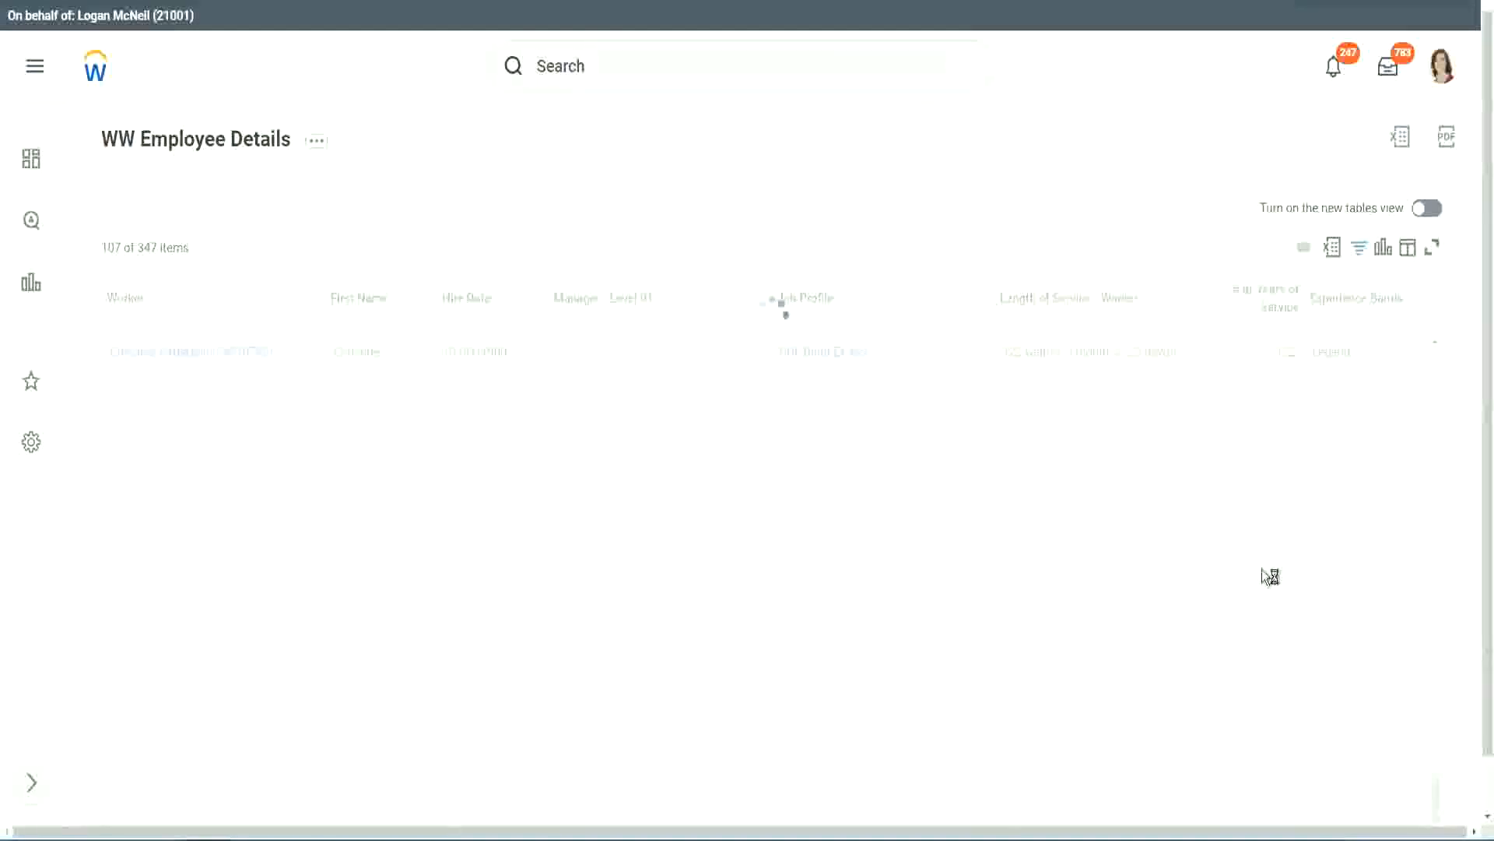
scroll(1245, 512, down, 3)
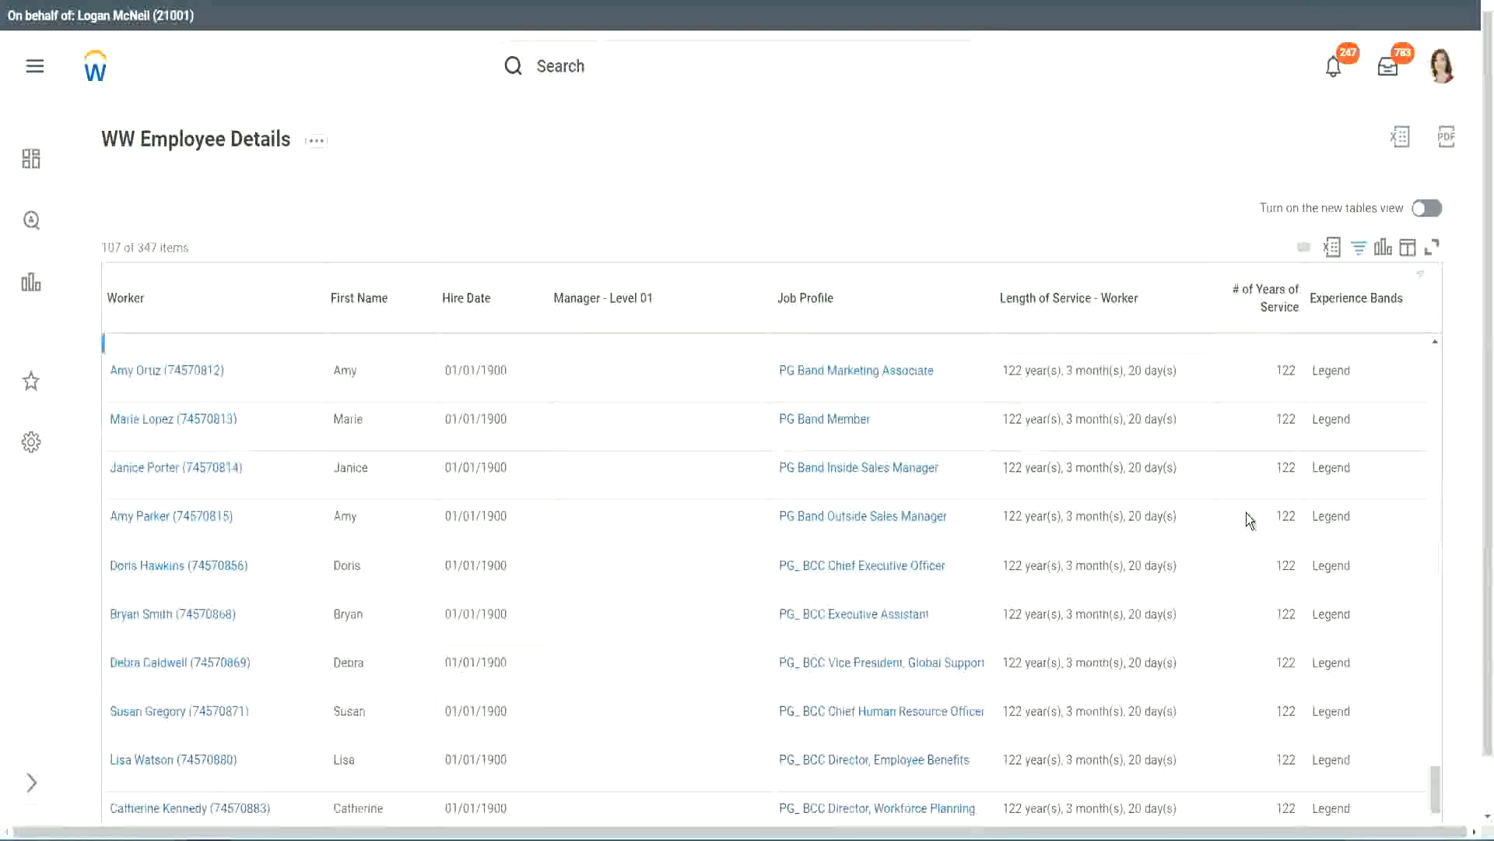
scroll(1245, 517, down, 3)
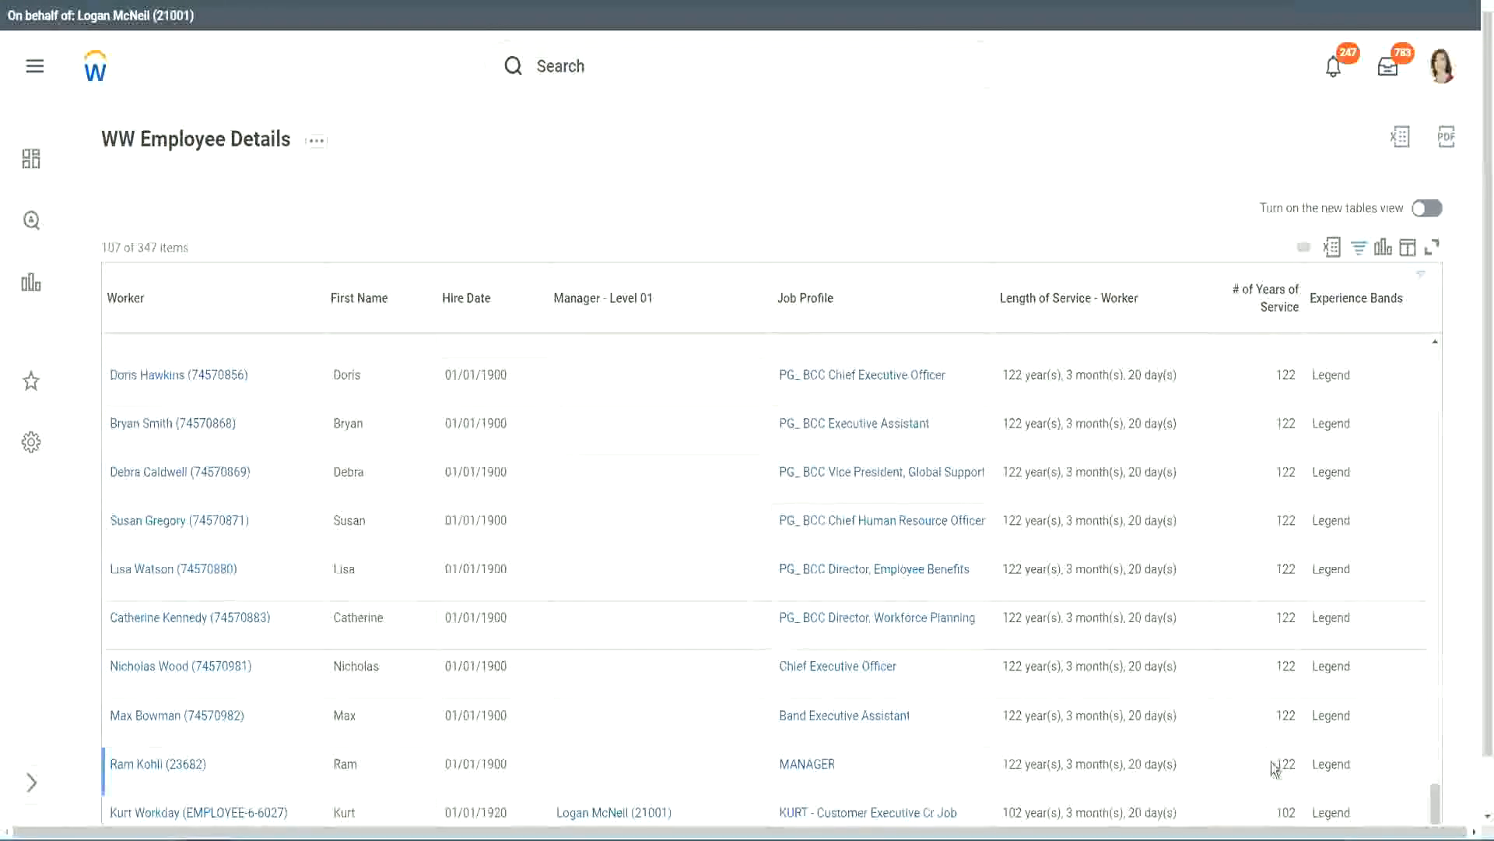
double_click(1284, 812)
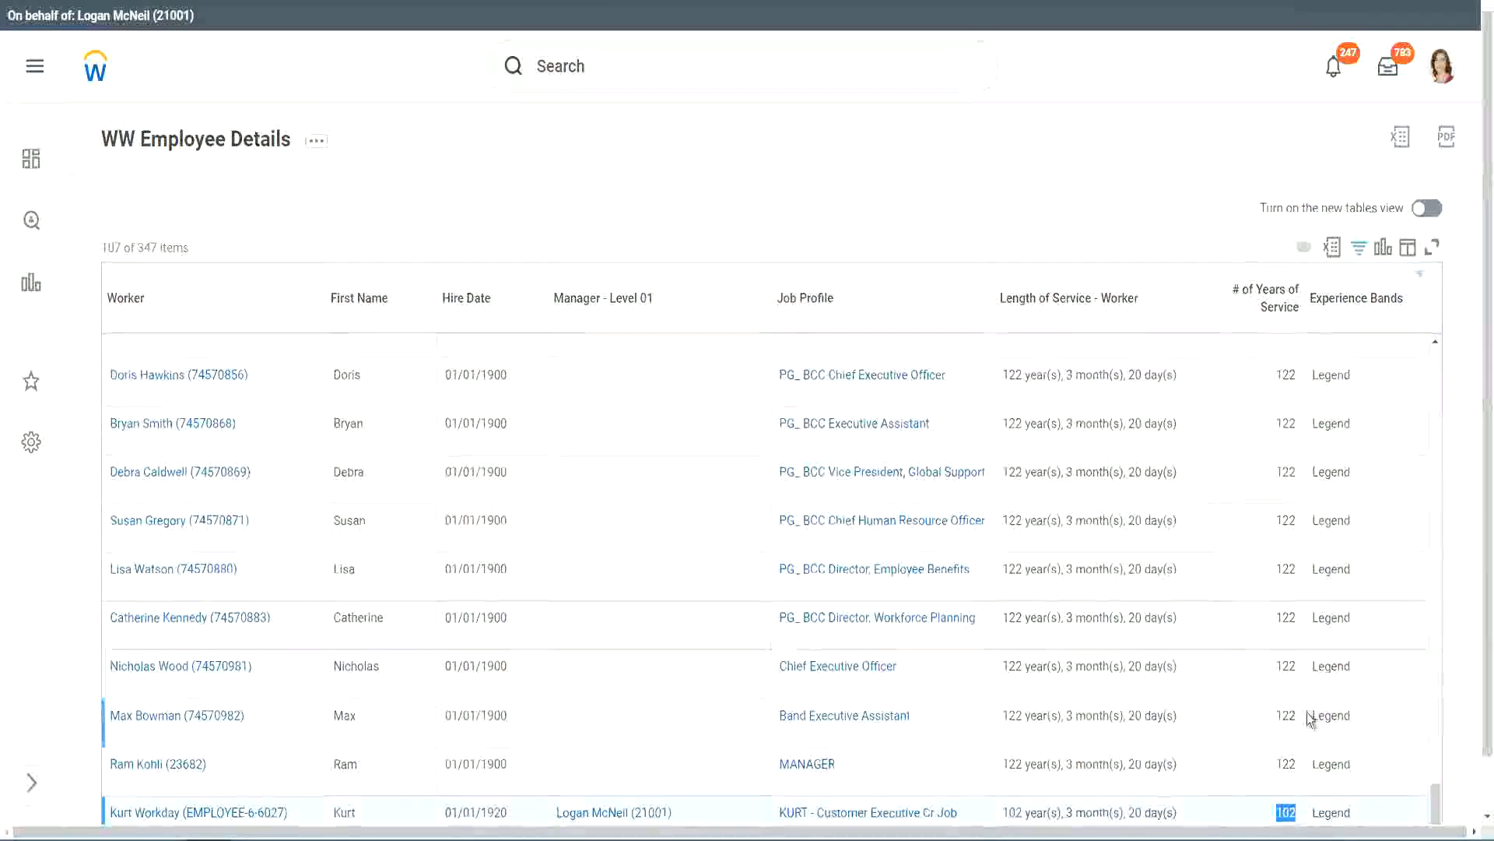
drag(1283, 665, 1298, 666)
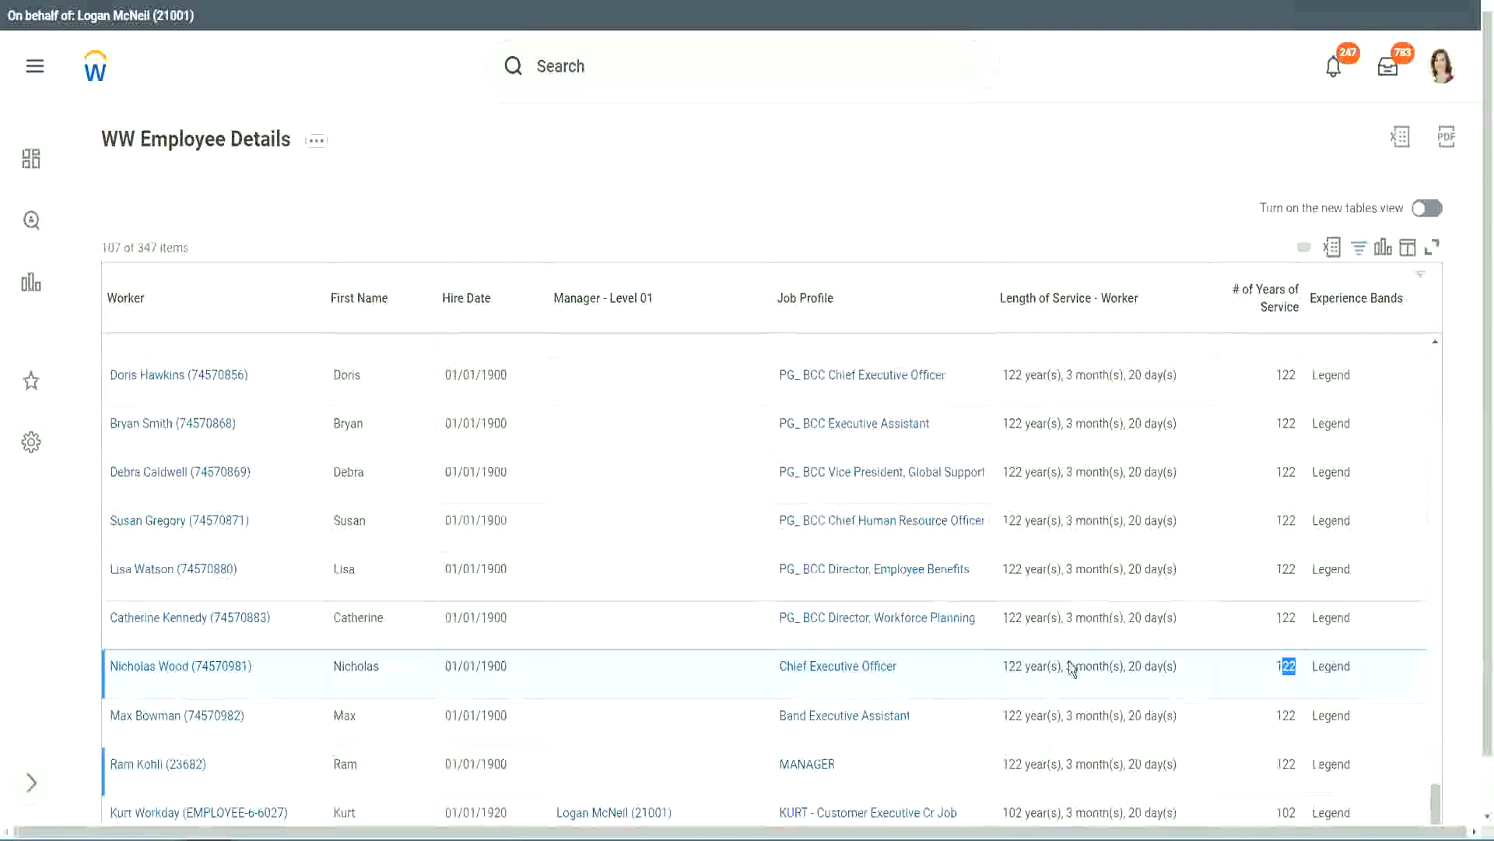
click(1256, 621)
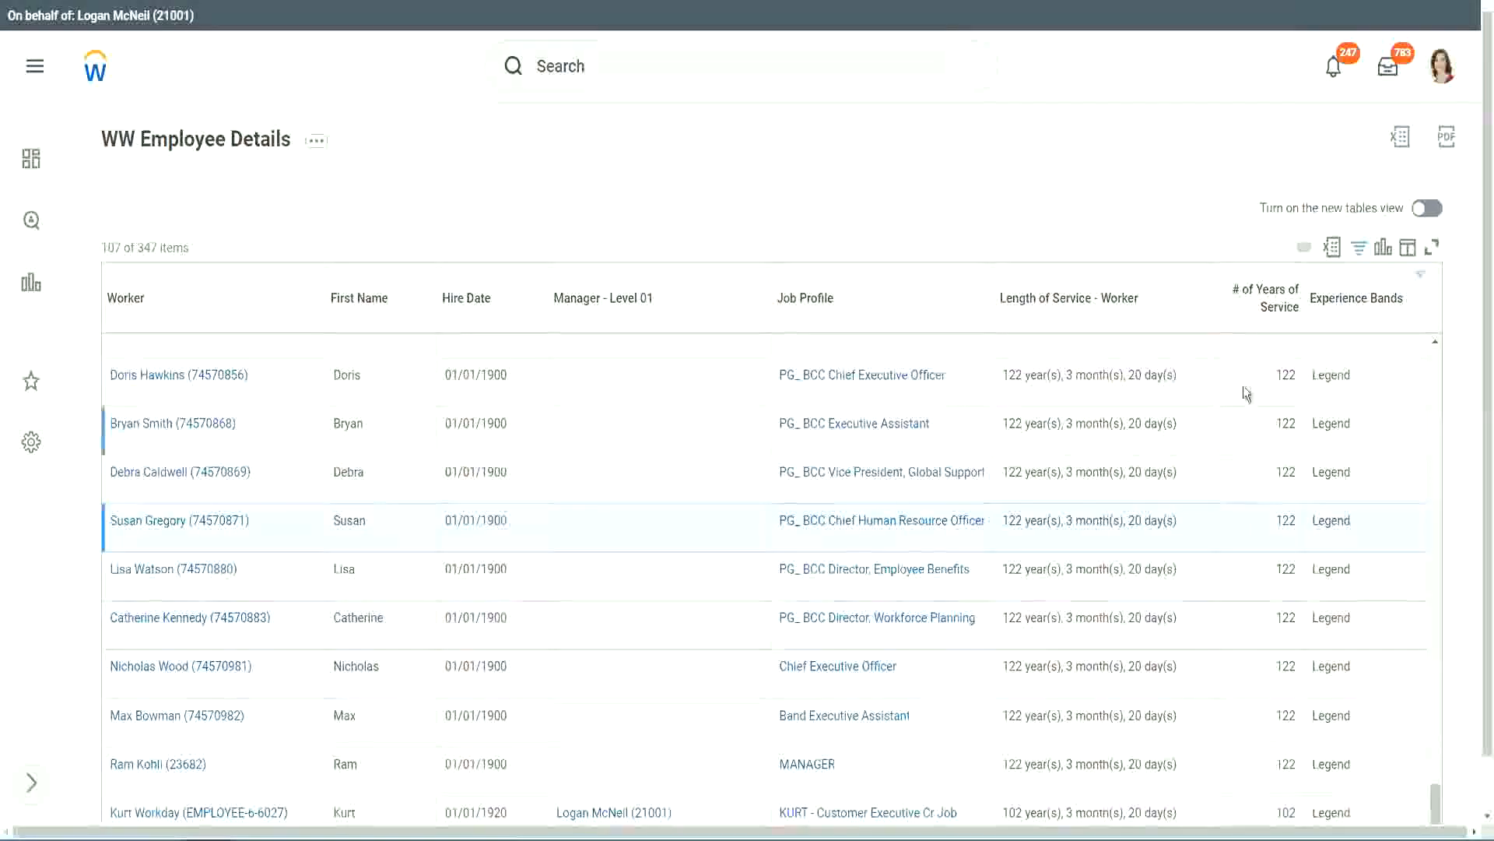
Change the Experience Bands filter value to Experienced and apply it to the report
click(1365, 308)
click(1225, 599)
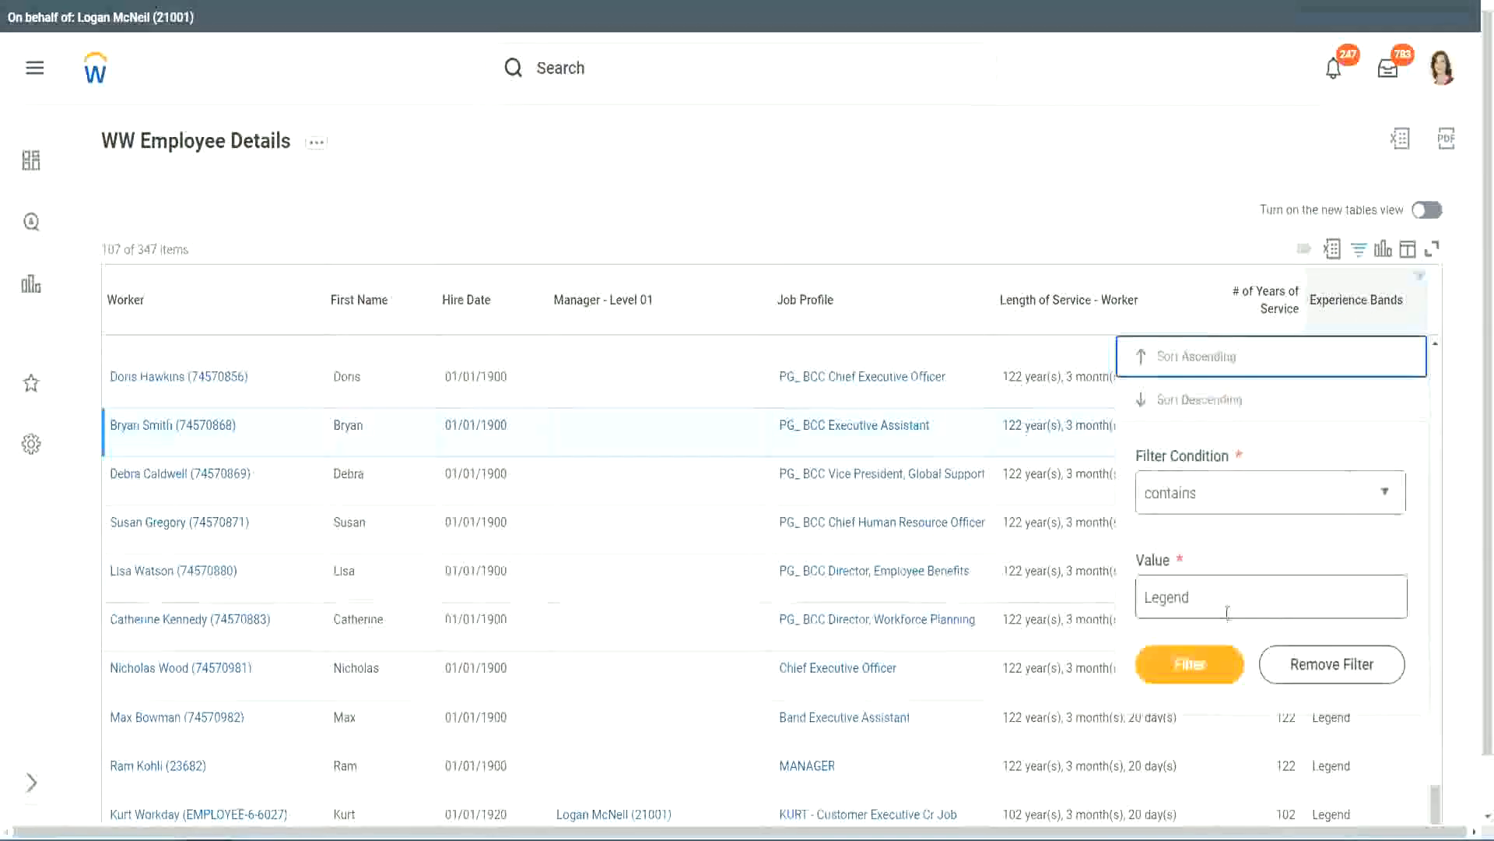
key(ctrl+a)
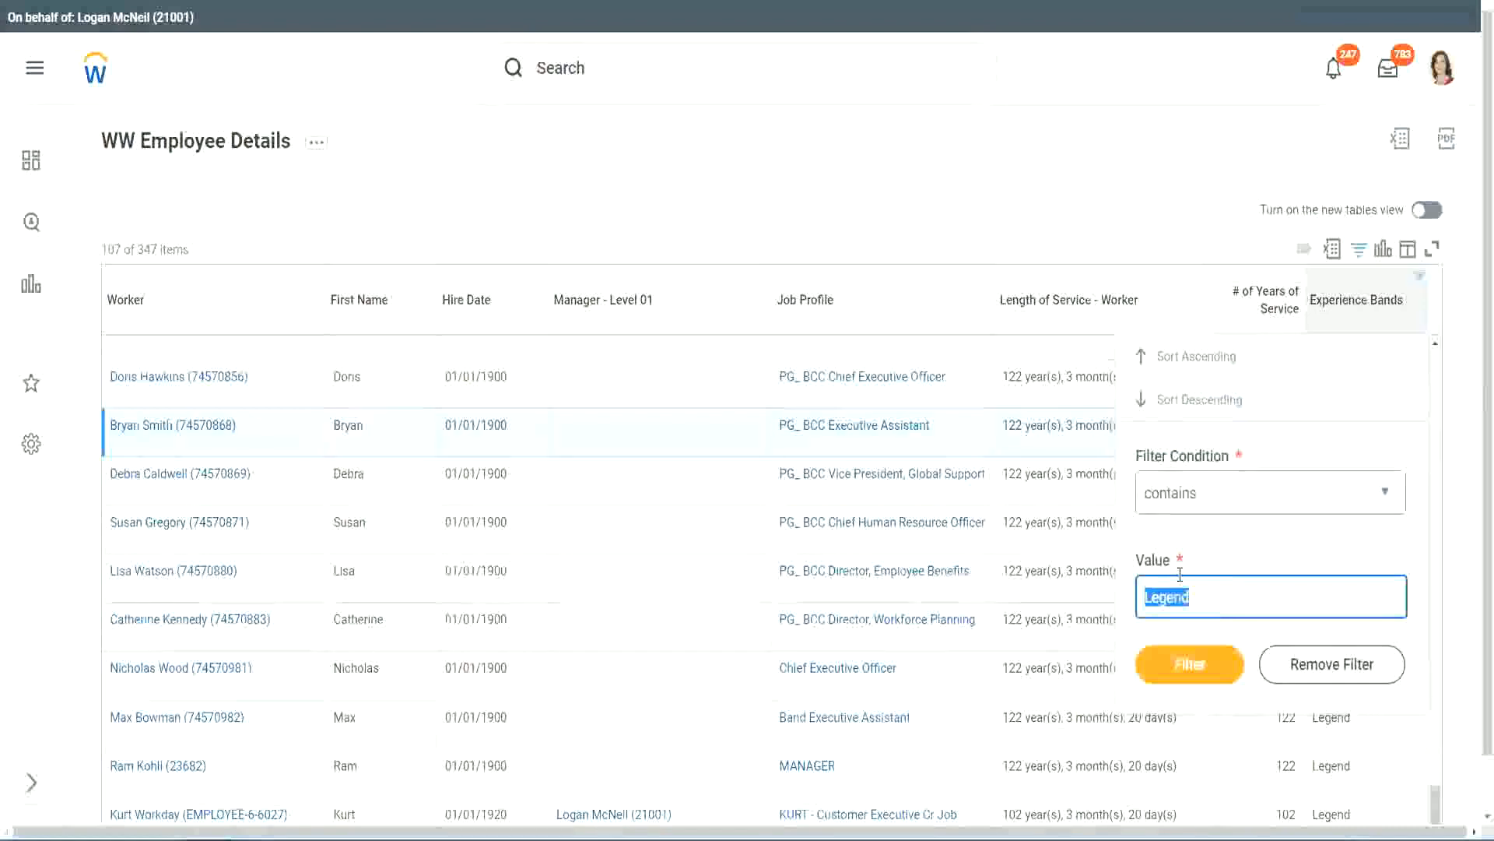
text(Ex)
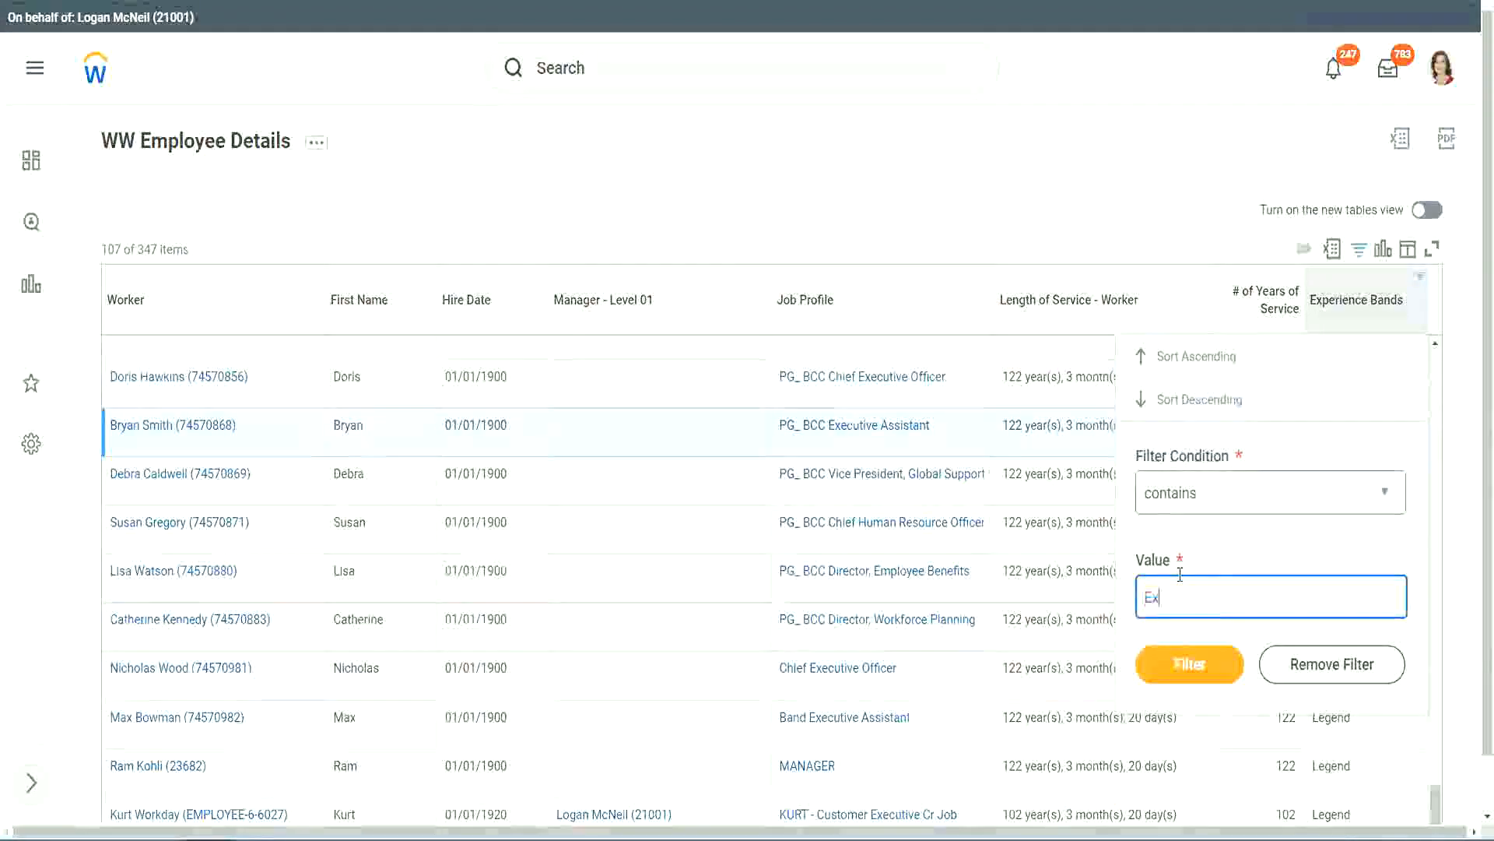
text(per)
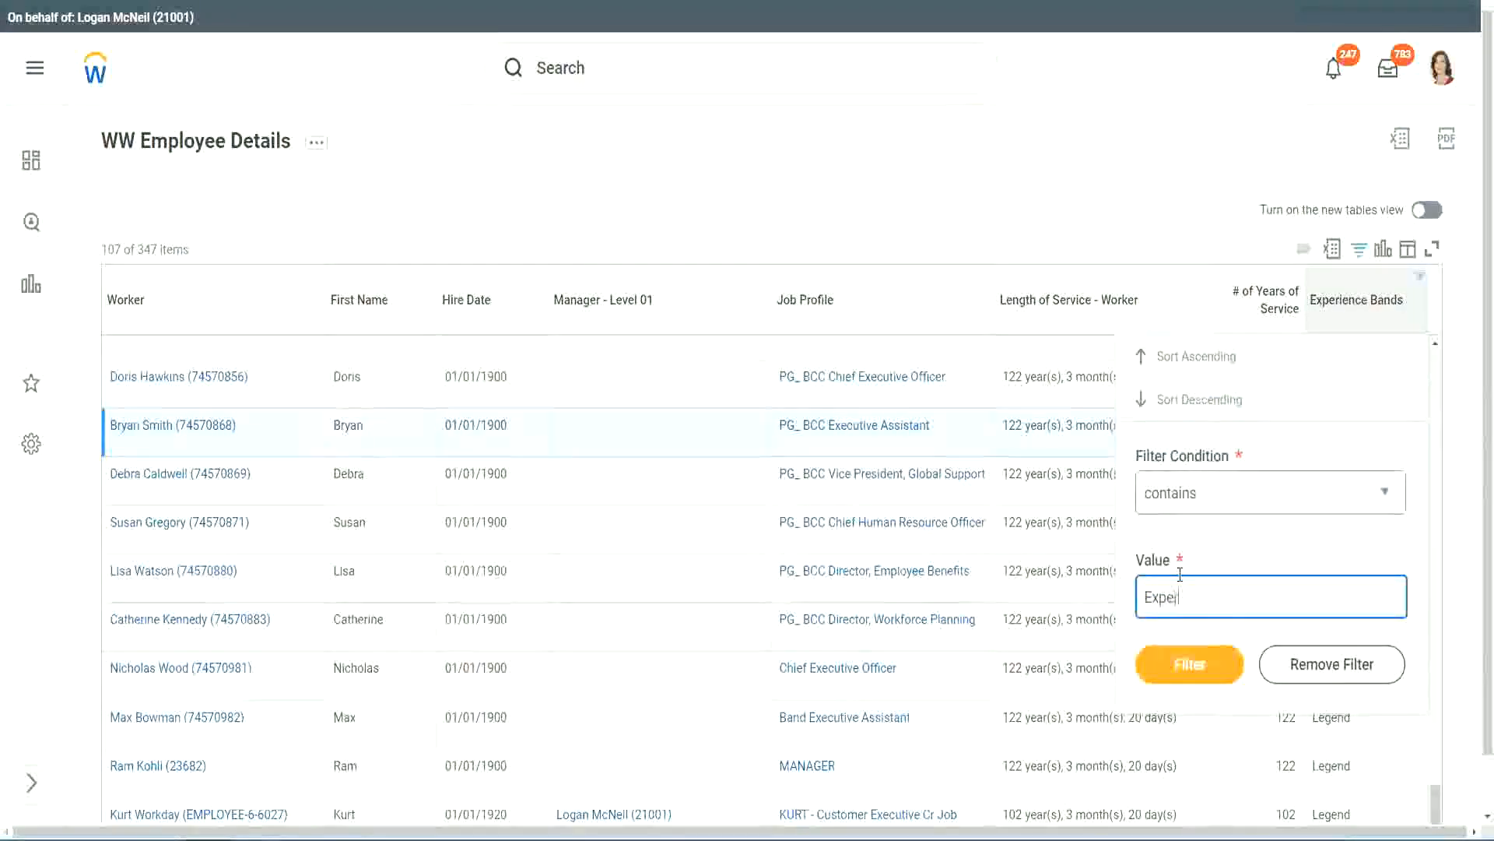
text(ienced)
click(1199, 662)
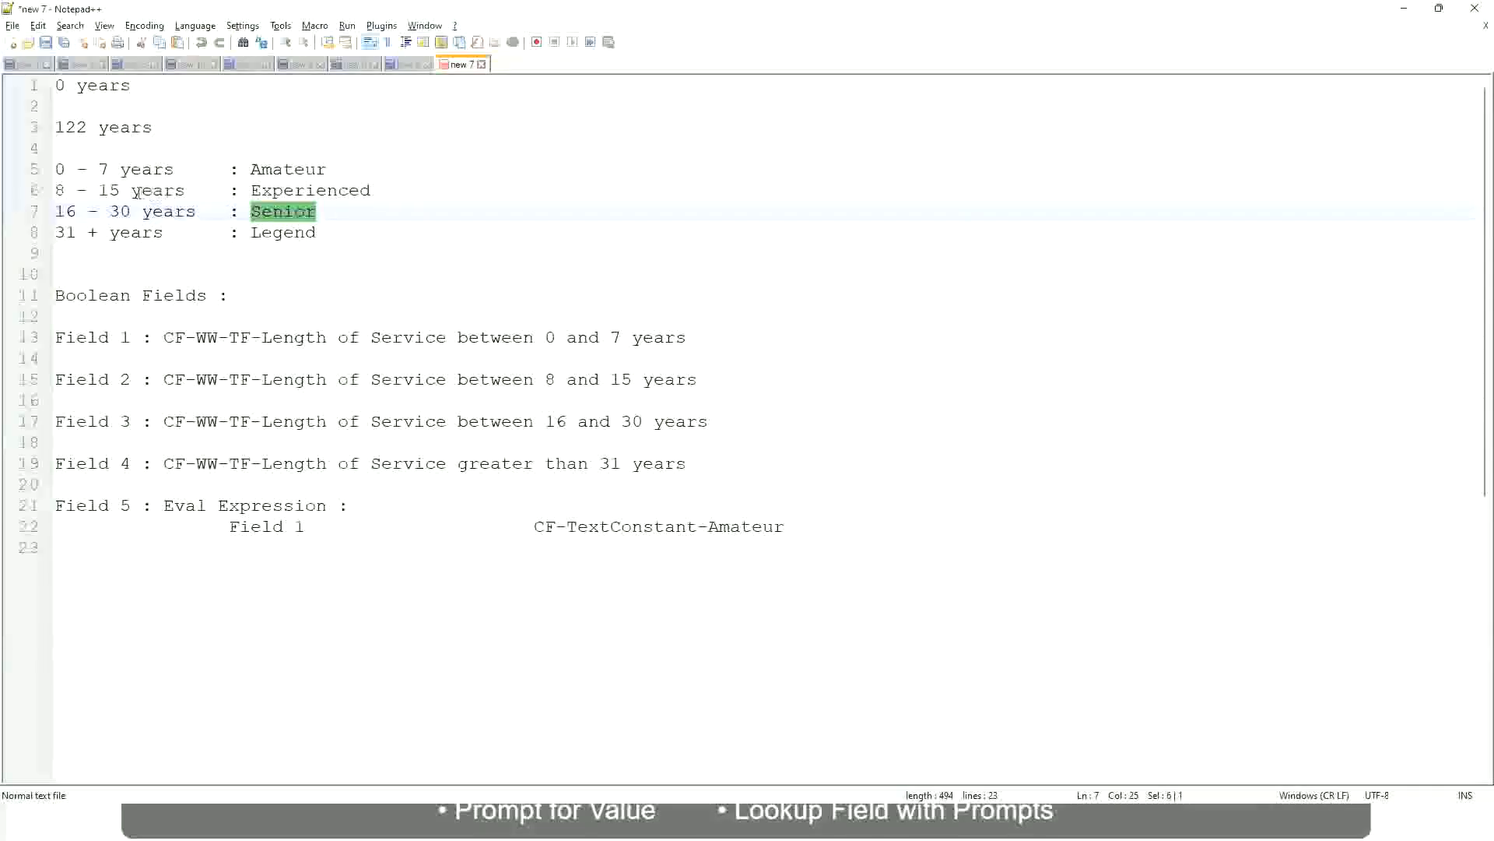
Check the 8 - 15 years range defined for the Experienced band in the Notepad++ notes
drag(66, 191, 119, 191)
click(125, 191)
click(173, 191)
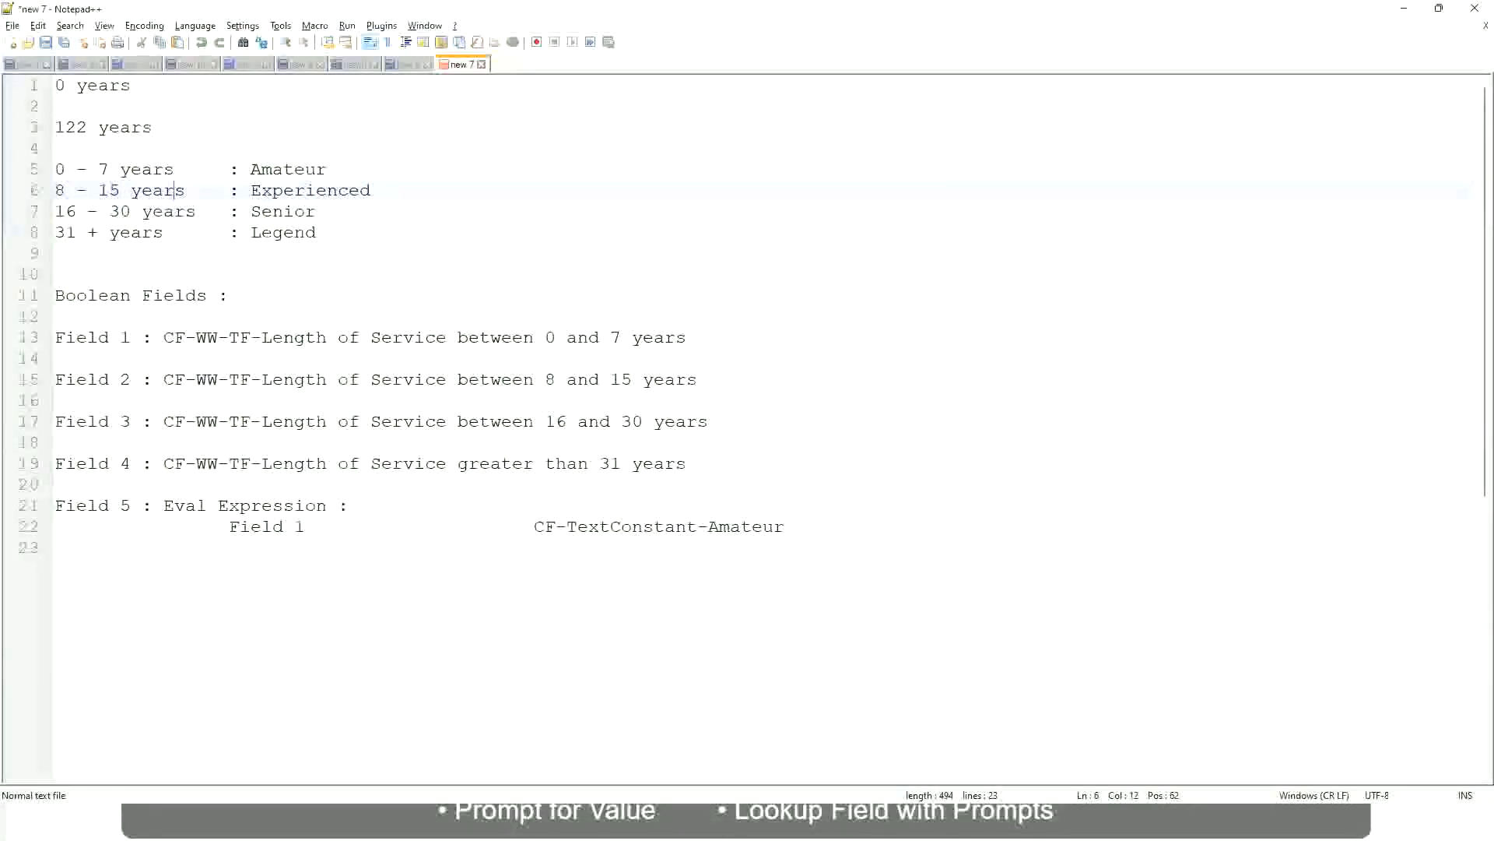
Switch back to Workday and compare the years of service of the filtered workers with their Experienced band down the list
key(alt+Tab)
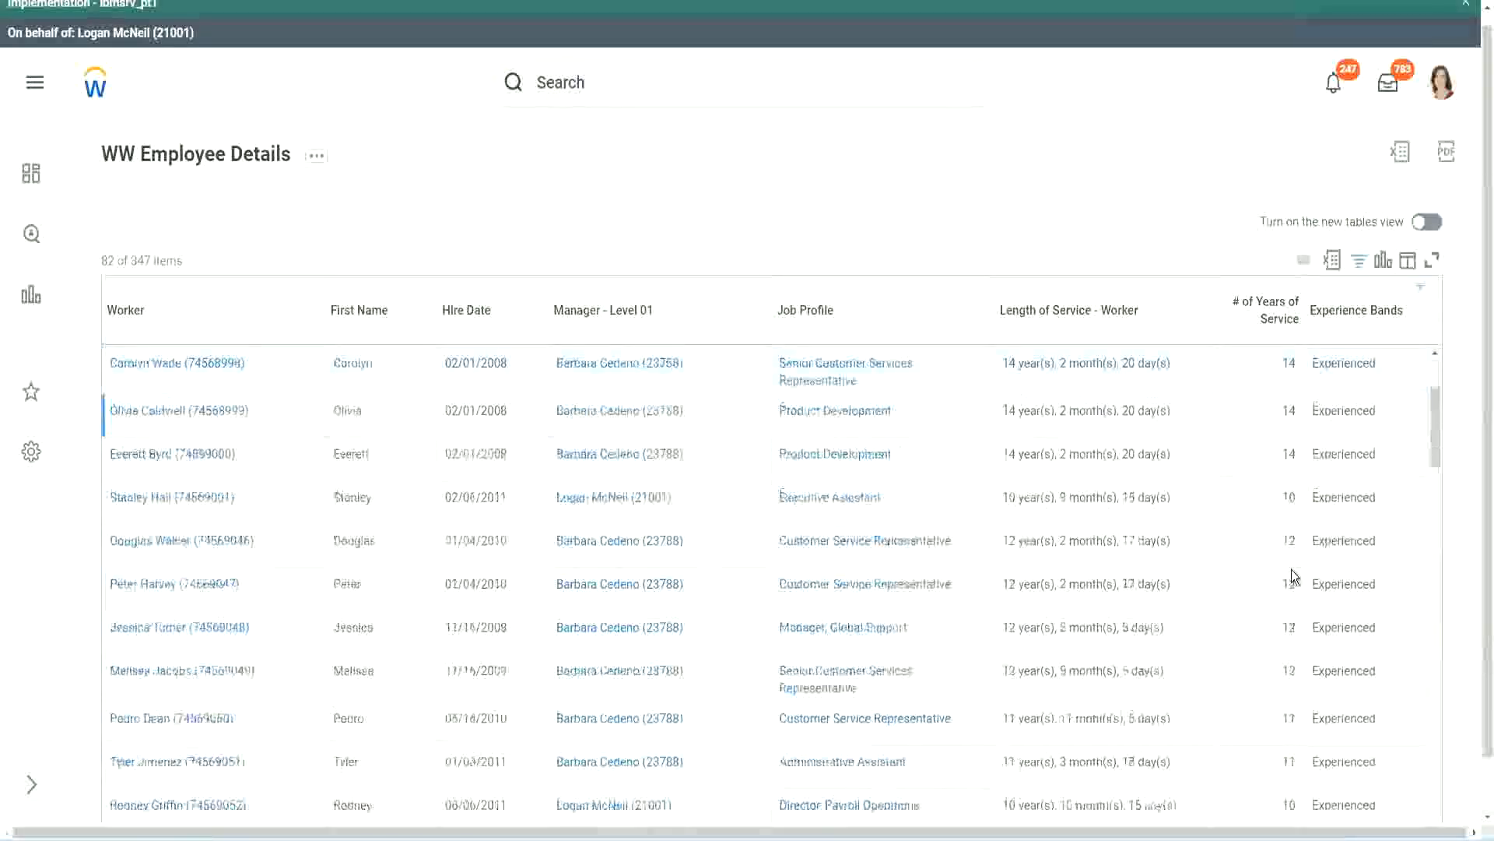
scroll(1291, 568, down, 3)
double_click(1286, 411)
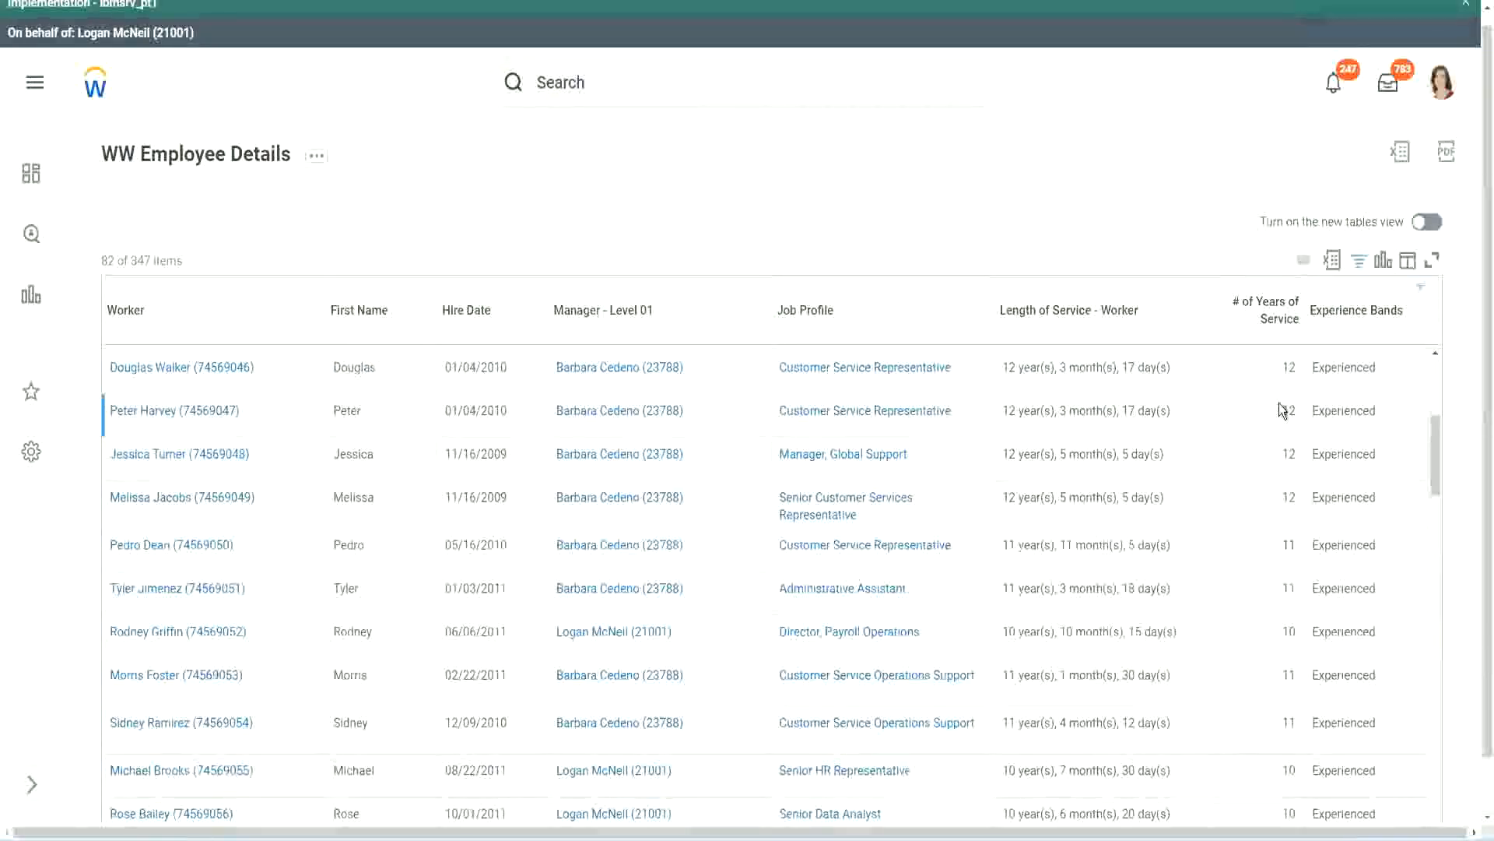
double_click(1324, 410)
scroll(1286, 561, down, 3)
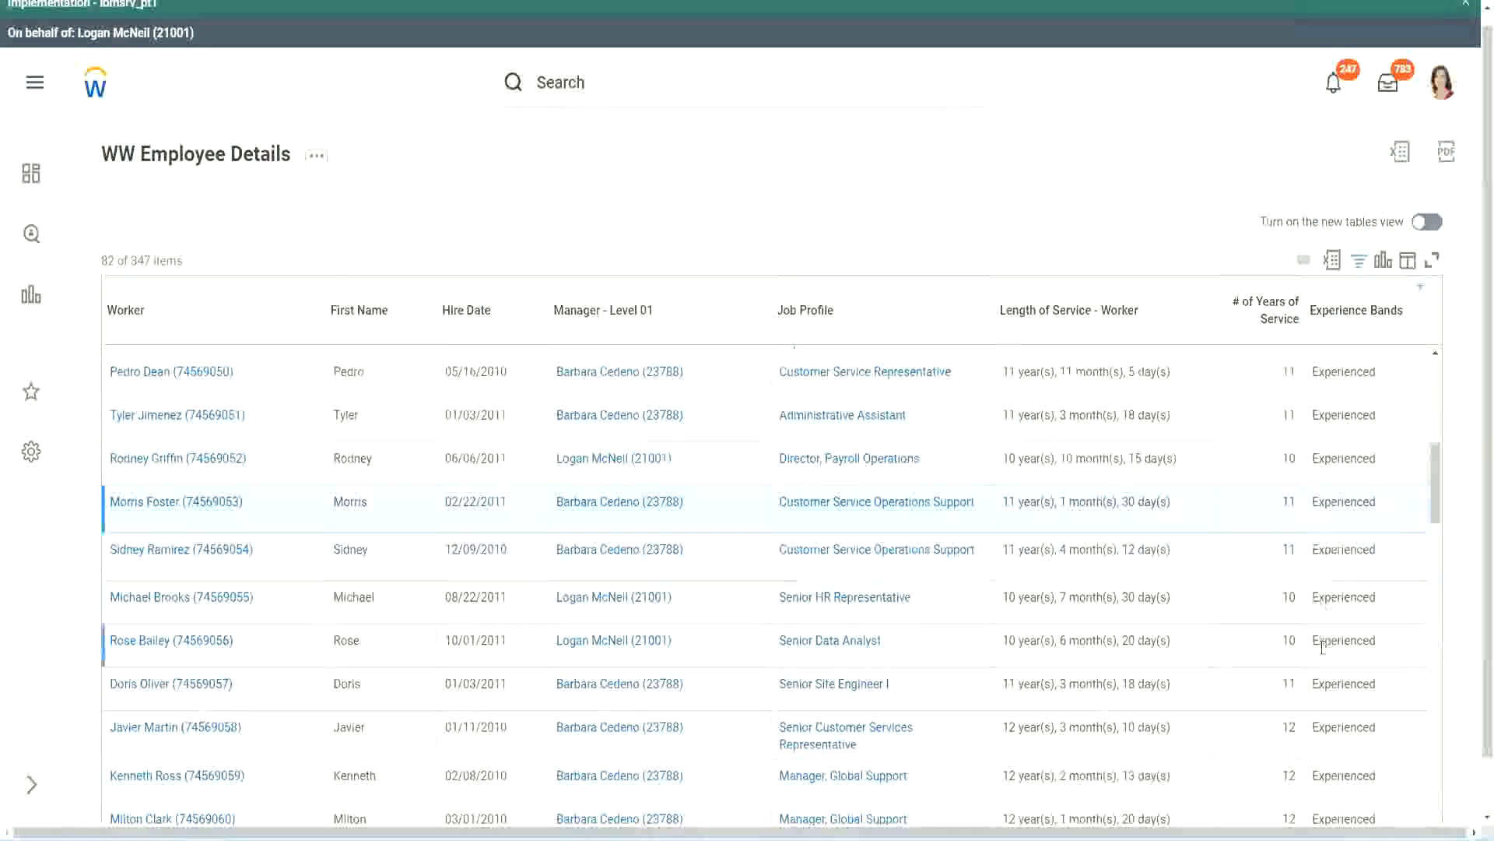
scroll(1322, 646, down, 8)
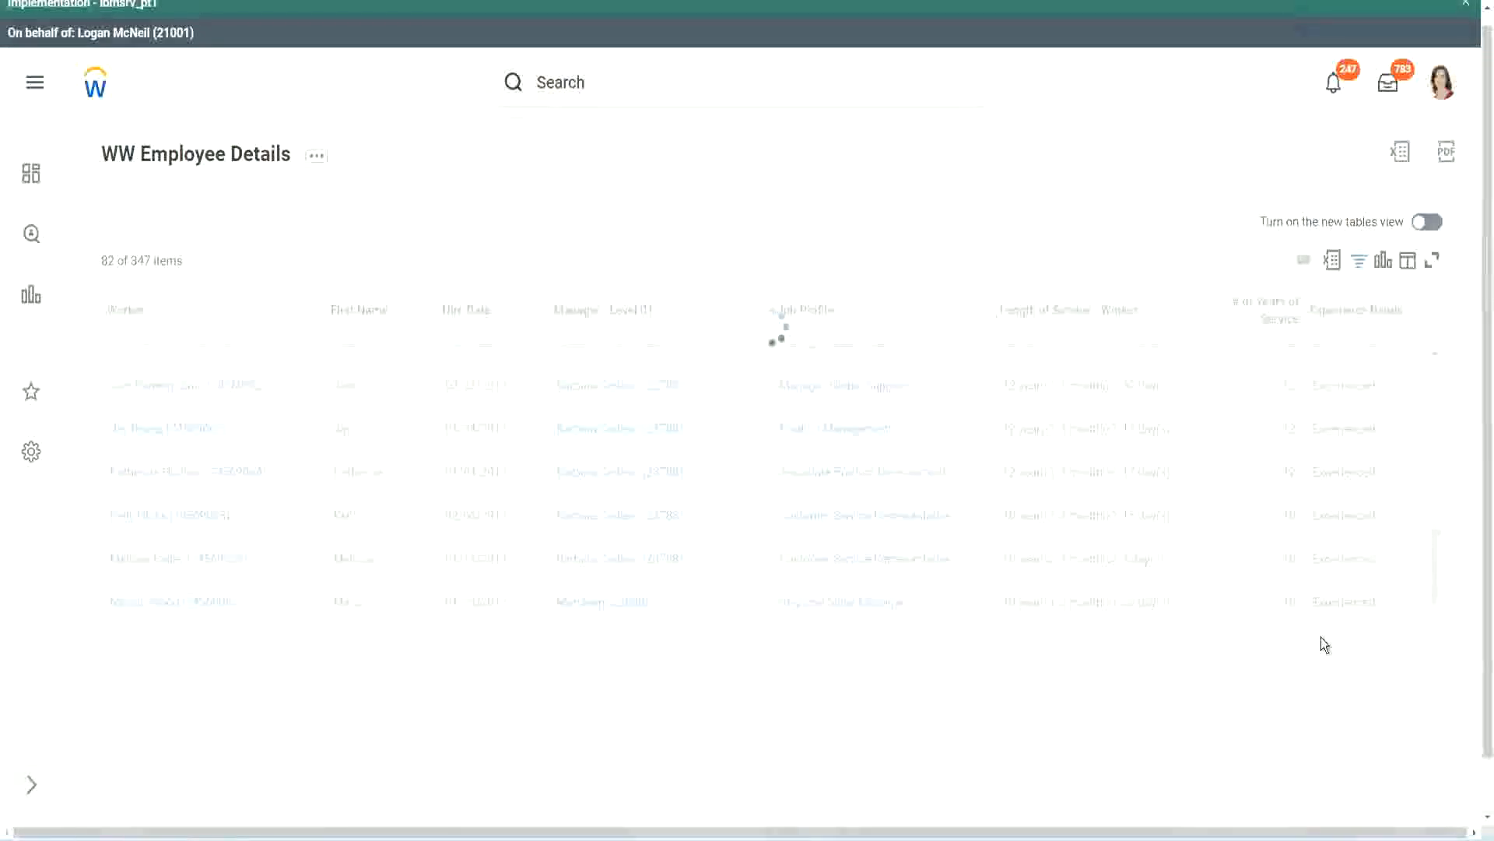